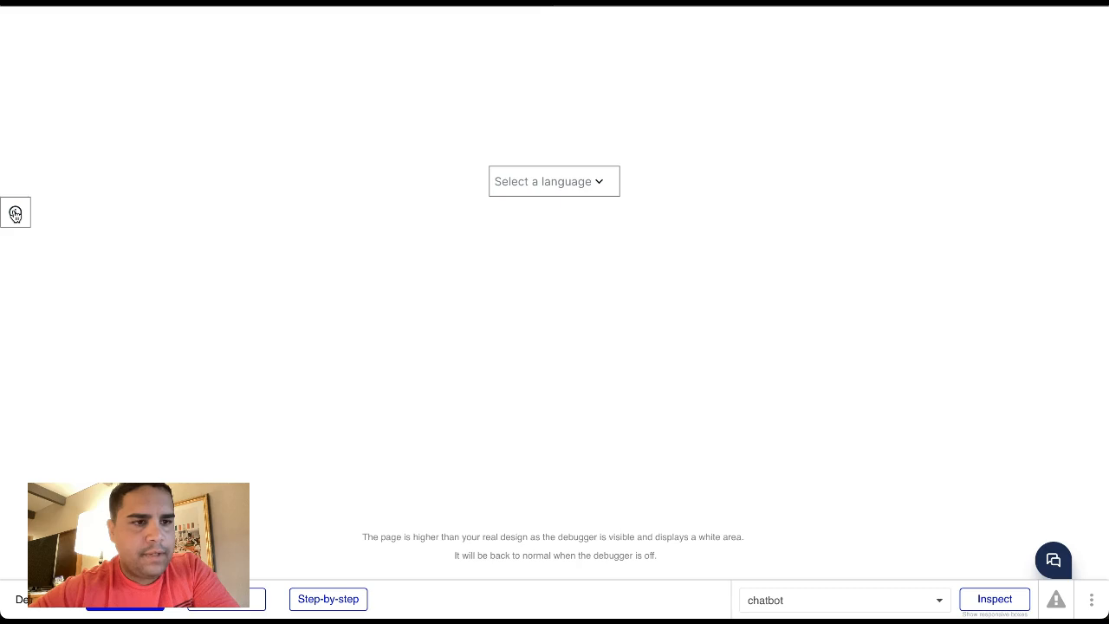
Step: Return from the page preview to the editor and delete the Dropdown GroupFocus containing the language list
mouse_move(14, 213)
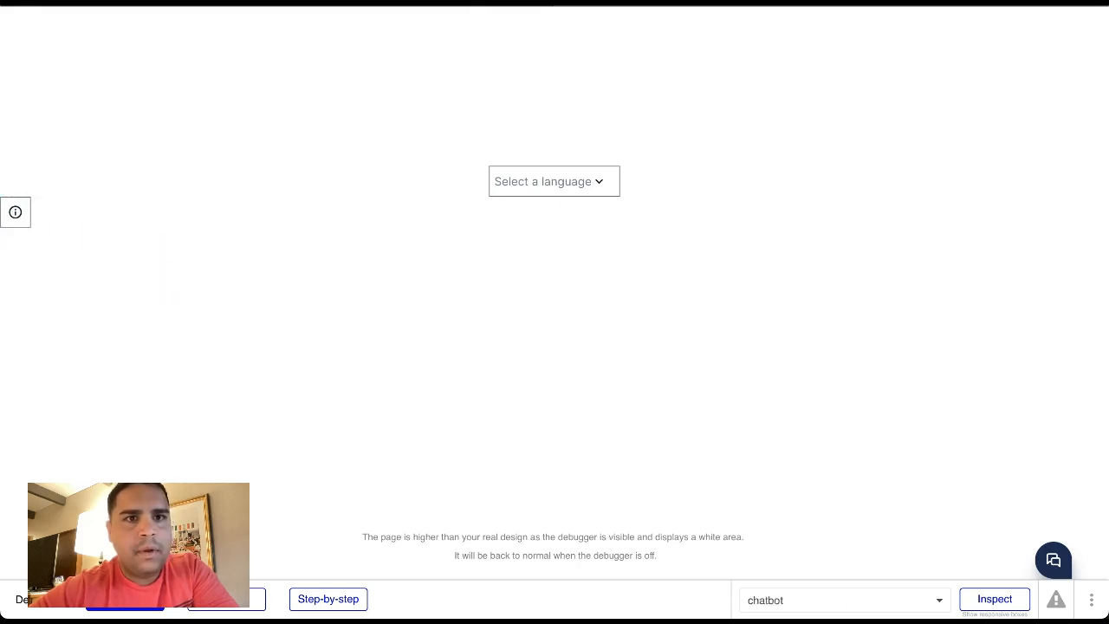
click(494, 2)
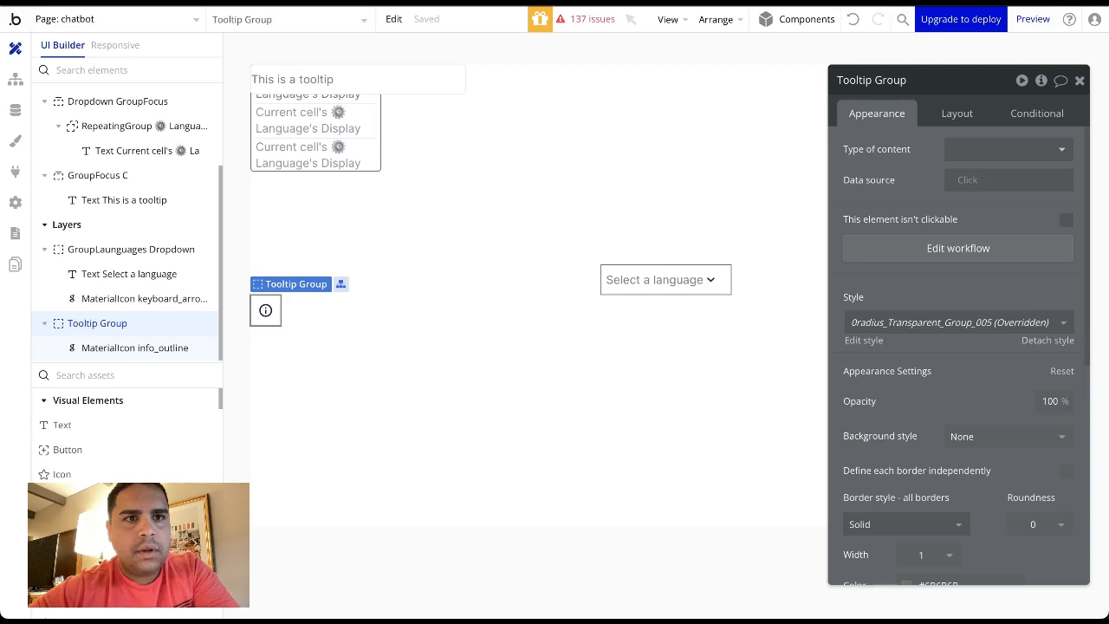
click(376, 153)
key(Escape)
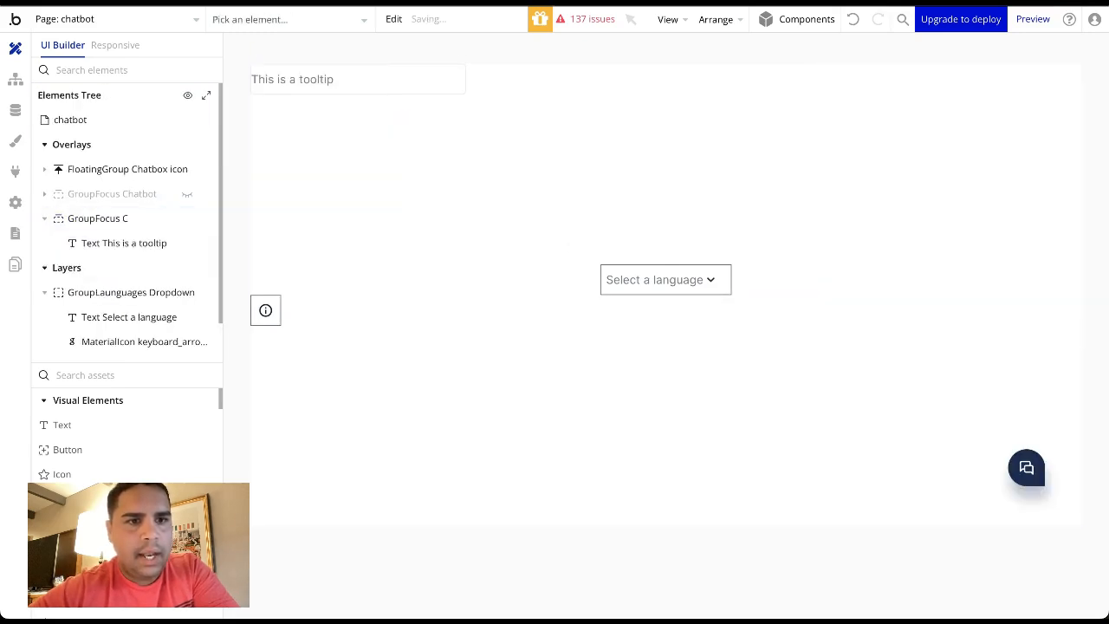
Step: Delete the info icon and the Tooltip Group that contained it
click(268, 314)
key(Delete)
click(280, 317)
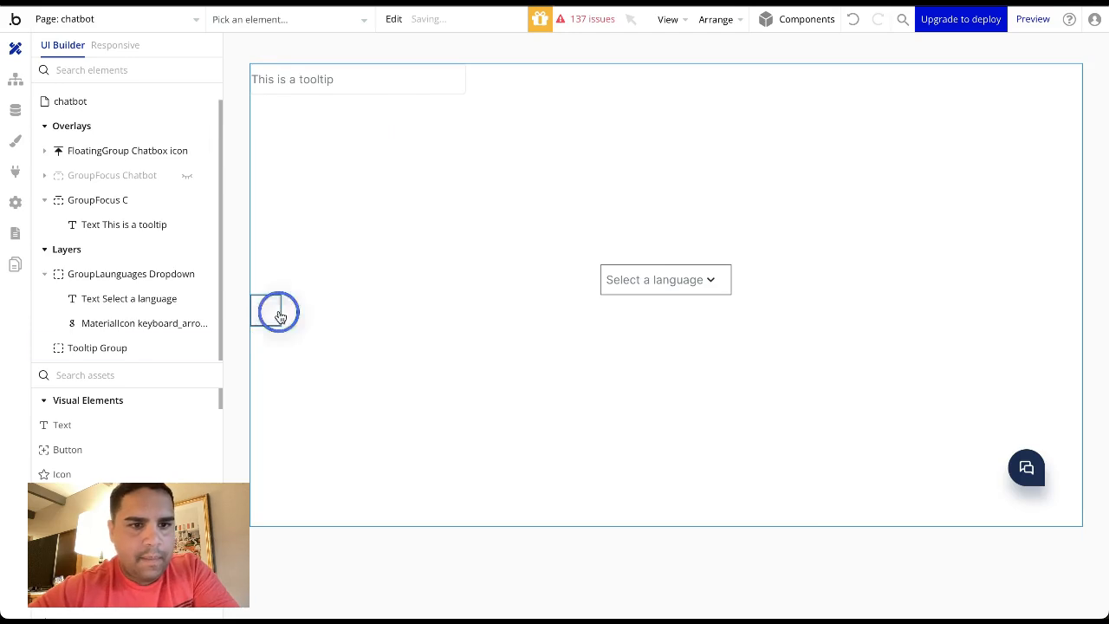
key(Delete)
Step: Delete the "Select a language" dropdown group and the group focus with the "This is a tooltip" text
click(684, 292)
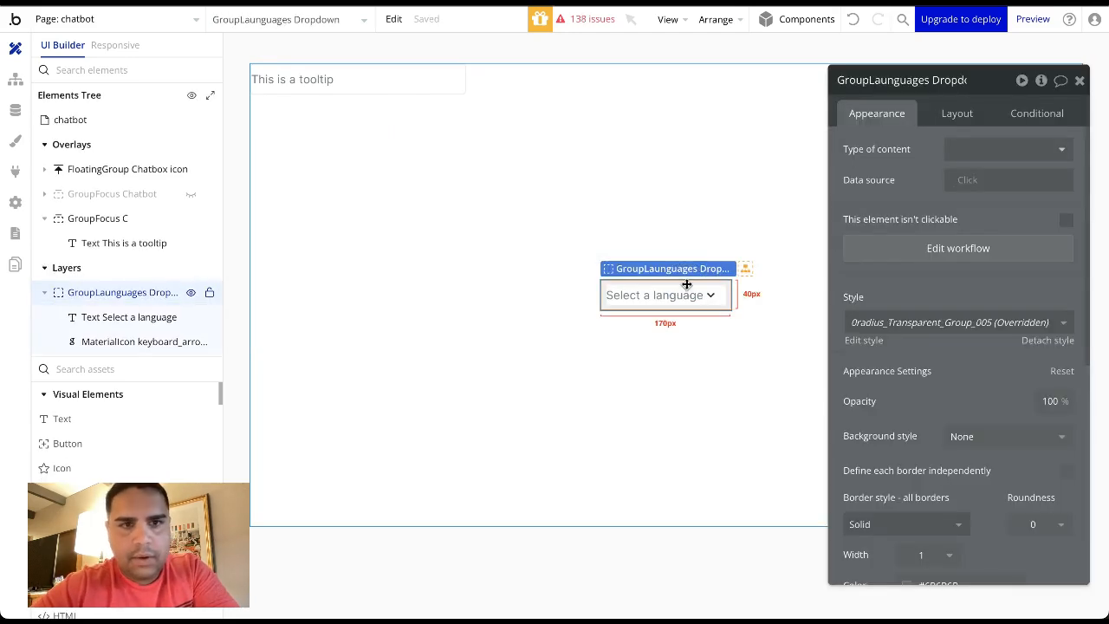
key(Delete)
click(467, 80)
key(Delete)
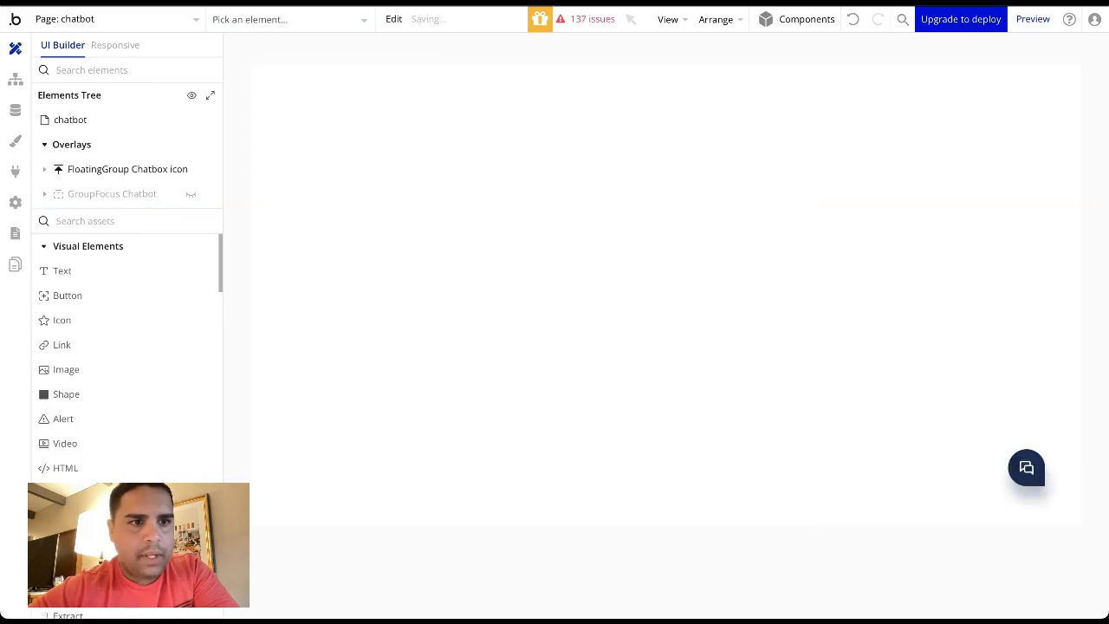
Step: Delete the GroupFocus Chatbot and the FloatingGroup Chatbox icon from the page
right_click(132, 202)
click(251, 240)
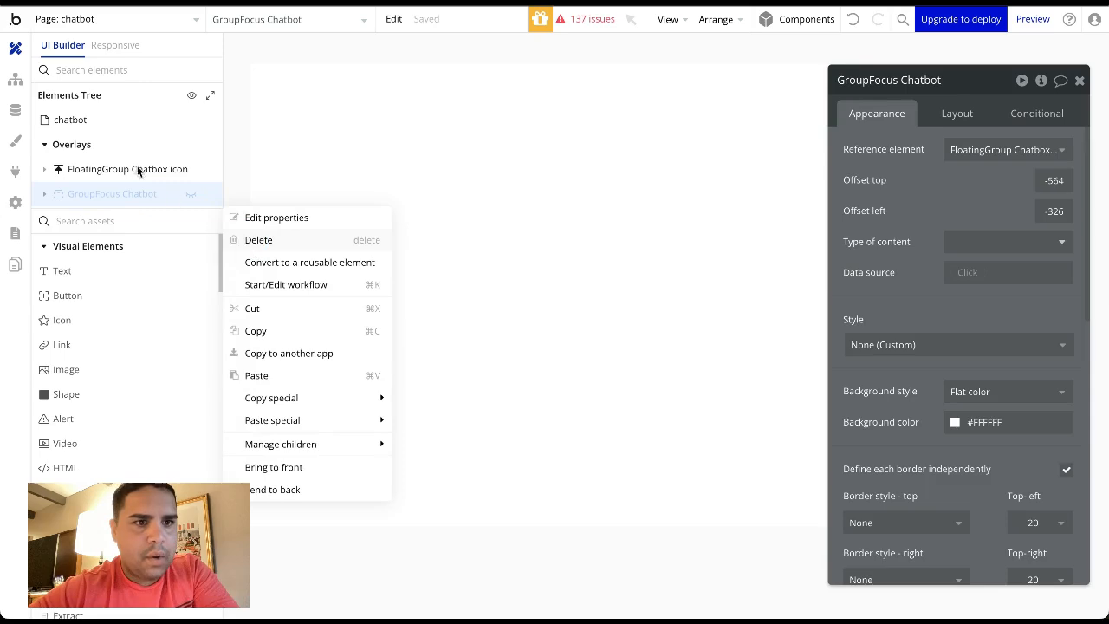
right_click(132, 166)
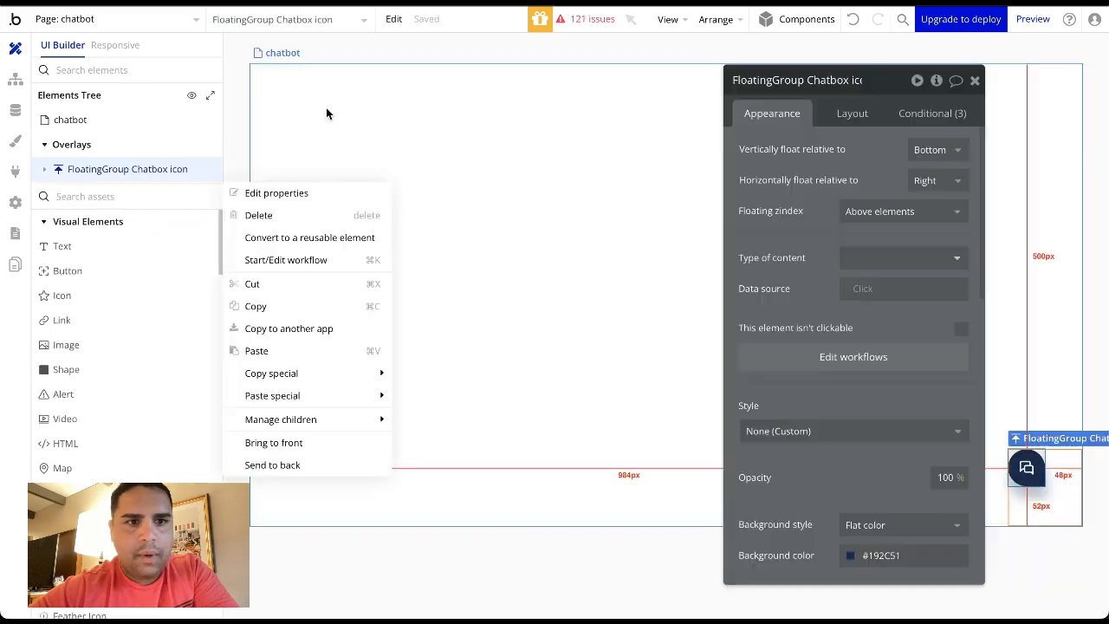
click(259, 215)
Step: Add a group to the empty page and name it "Language Dropdown Group"
scroll(124, 364, down, 10)
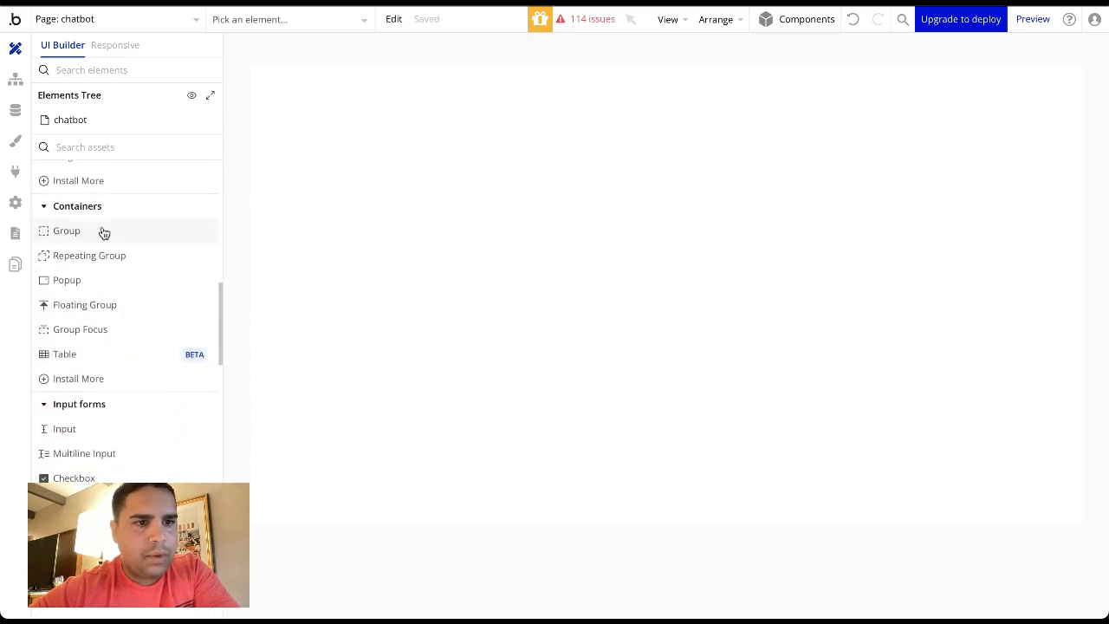
click(102, 231)
drag(629, 189, 883, 251)
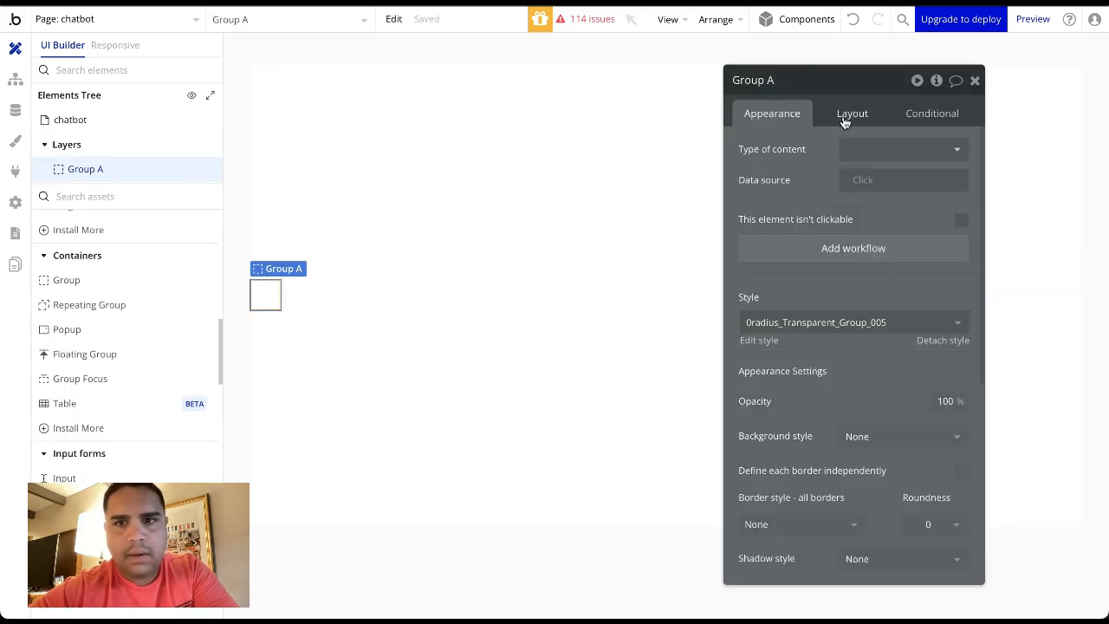
double_click(795, 80)
key(BackSpace)
key(super+Left)
text(Language)
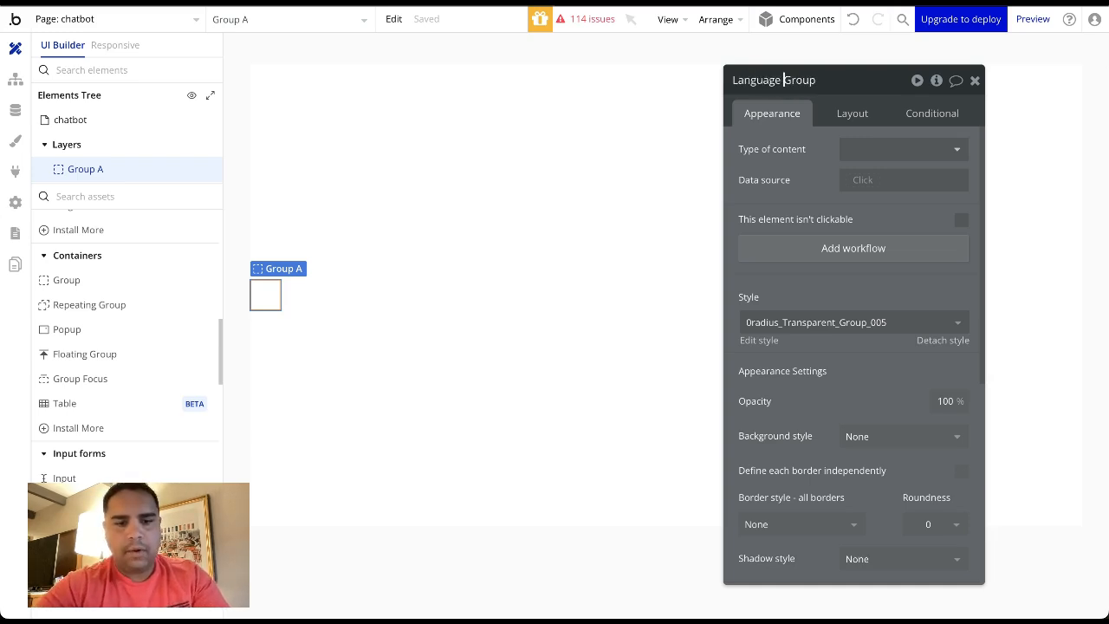
text( Dropdown)
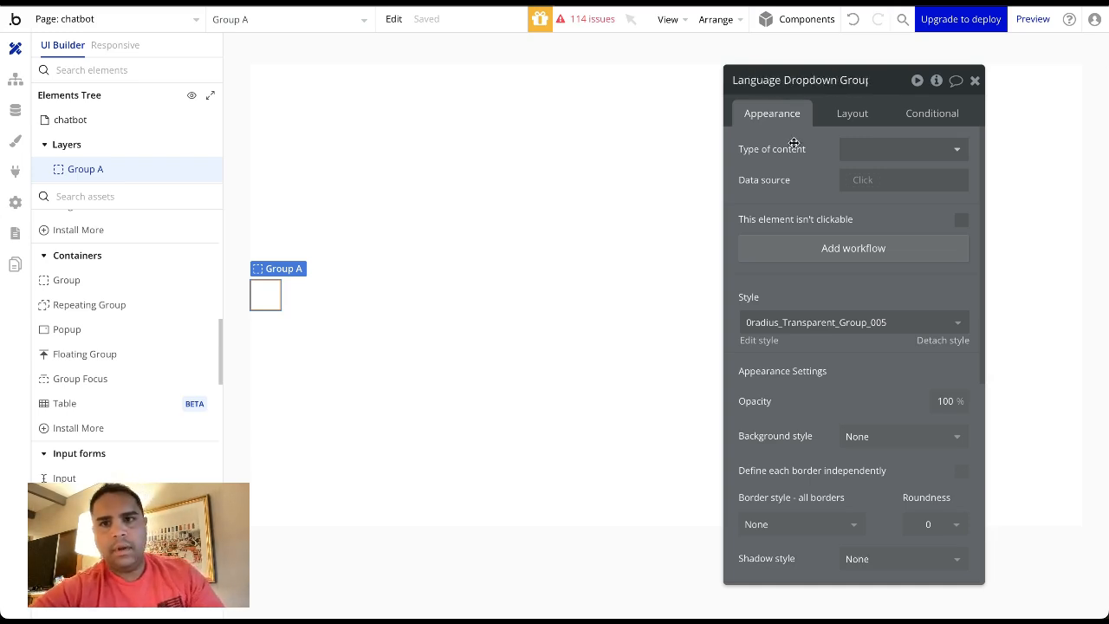
click(814, 160)
Step: Center the Language Dropdown Group's contents vertically, align the group to the page's horizontal center, and turn off fitting its width to content
click(852, 112)
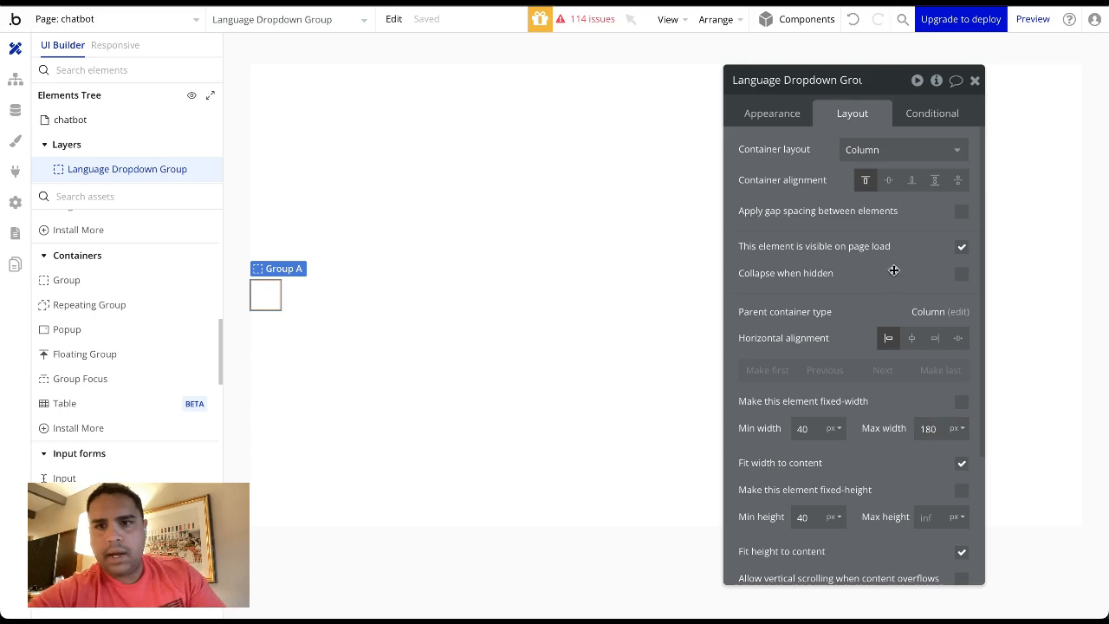
click(888, 179)
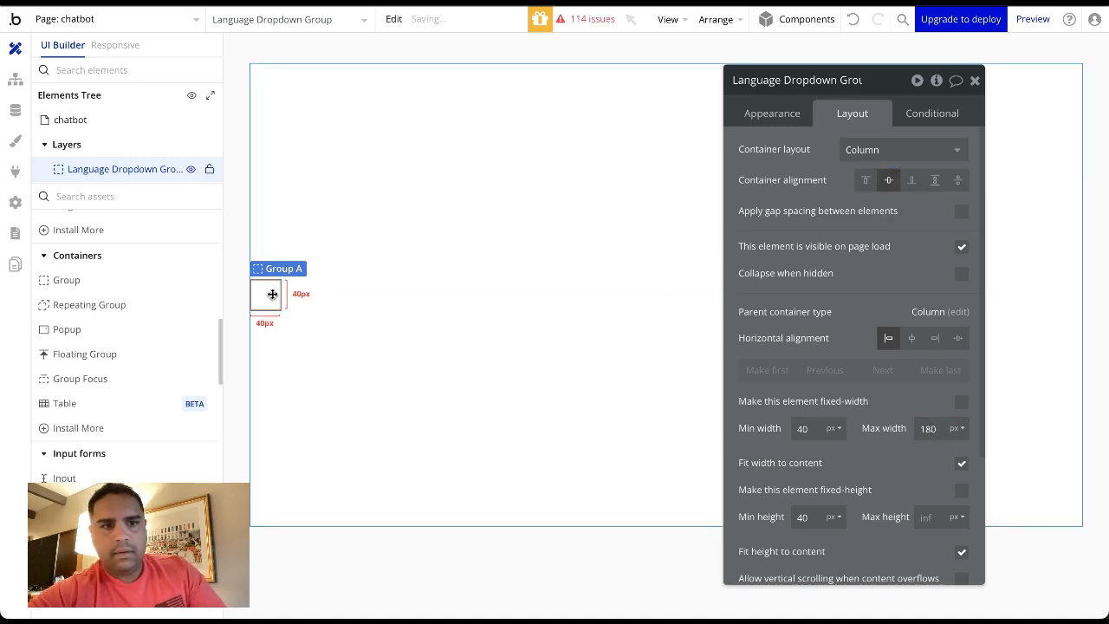
click(911, 337)
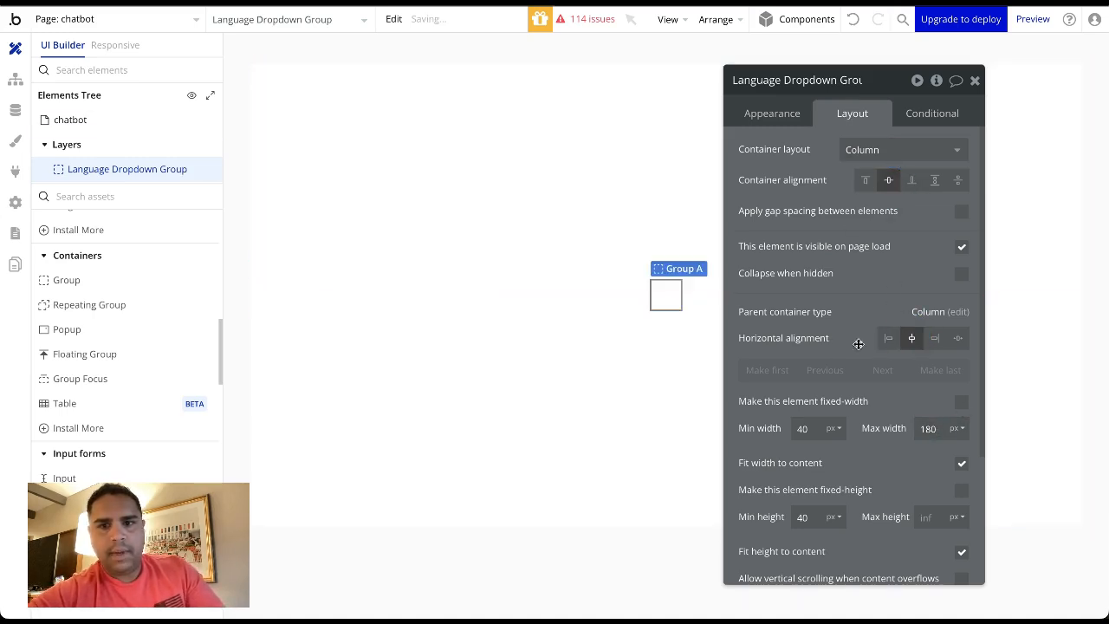
click(961, 465)
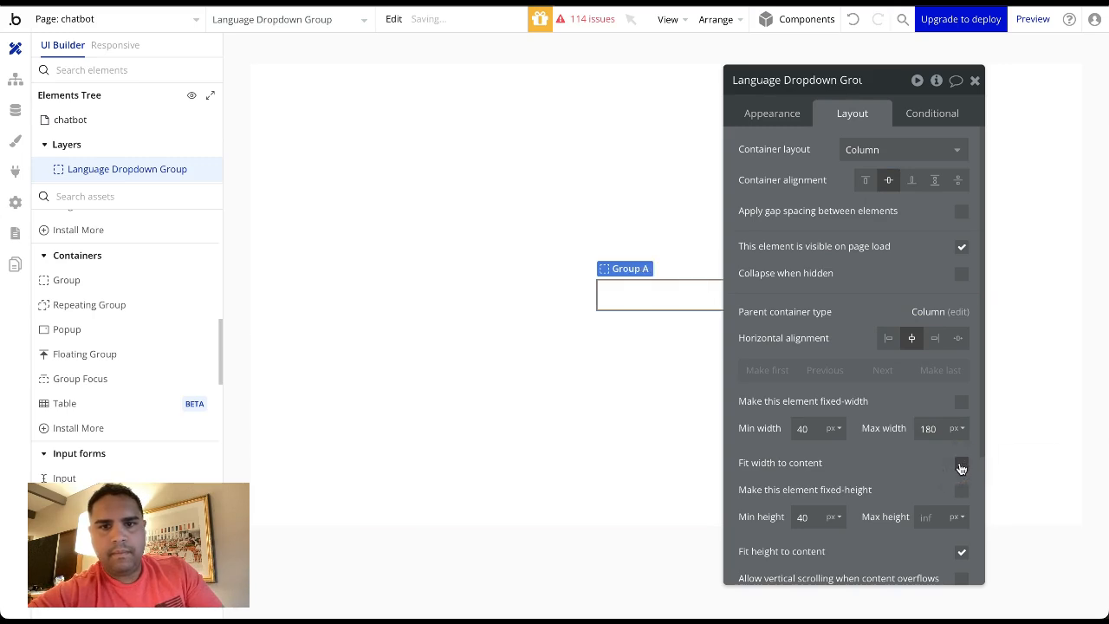
drag(883, 87, 986, 76)
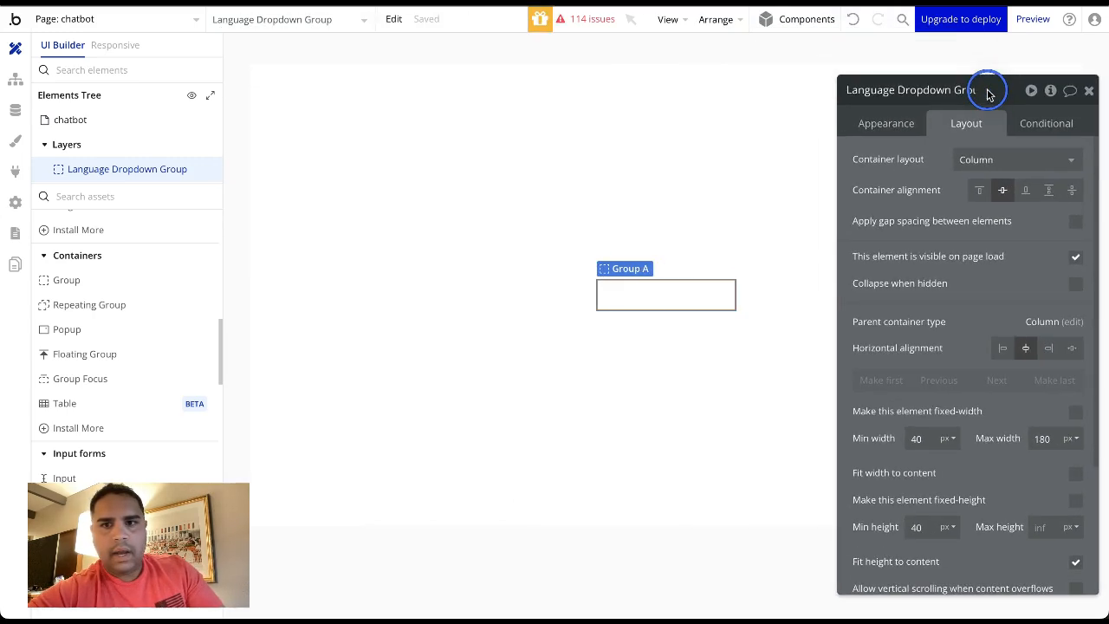
Step: Add a second group below the Language Dropdown Group and name it "Tooltip Group"
click(98, 283)
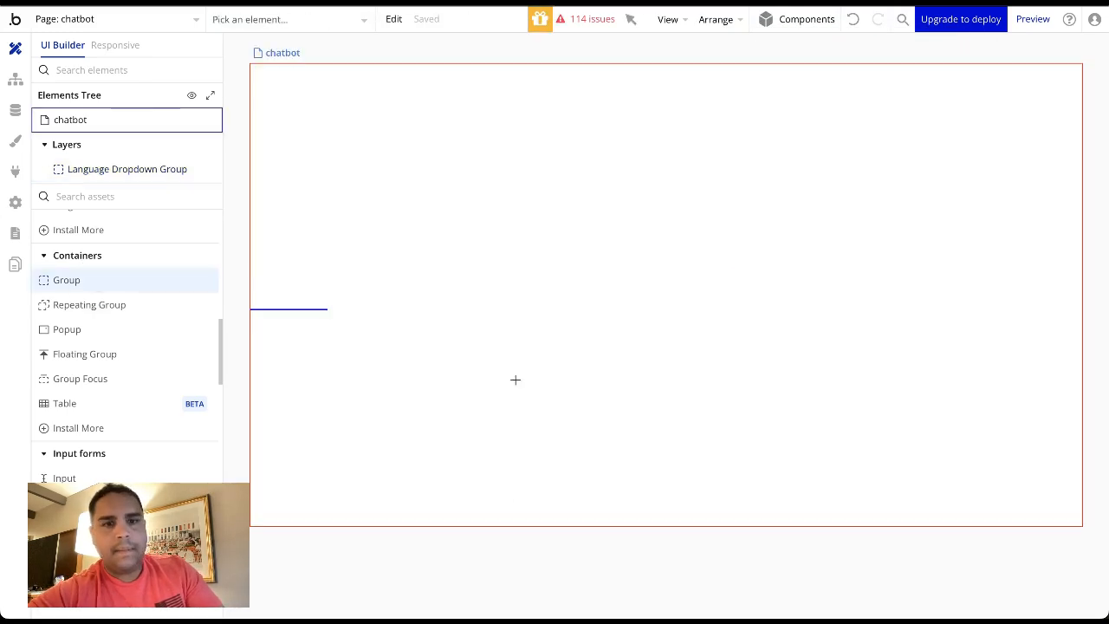
click(542, 375)
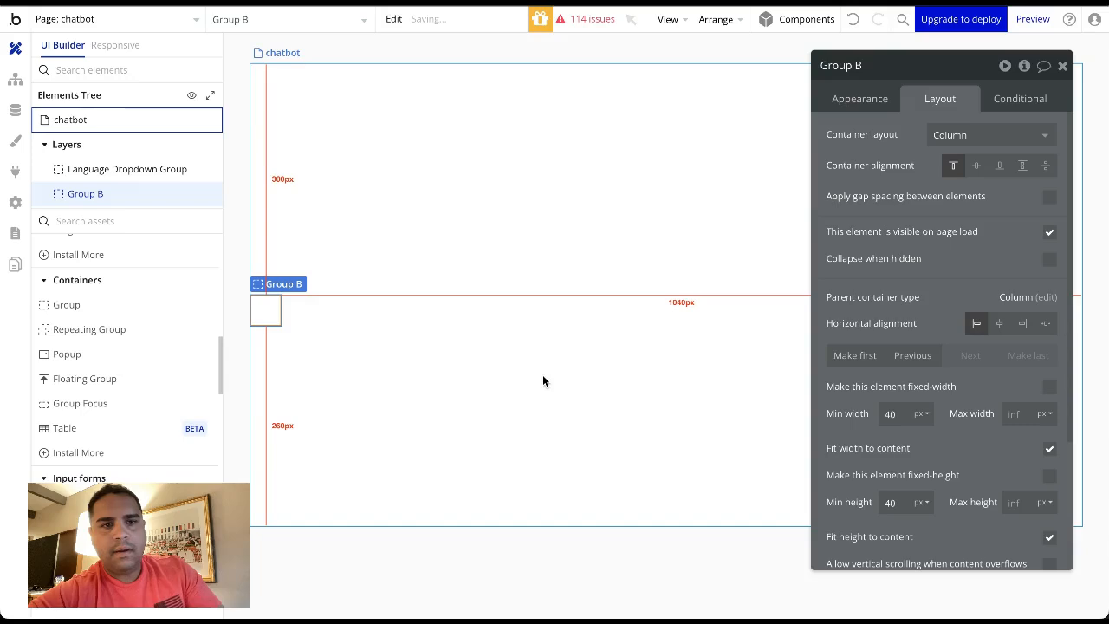
click(866, 68)
key(BackSpace)
key(BackSpace)
Step: Set the border style of all borders to Solid for the Tooltip Group and the Language Dropdown Group
click(862, 103)
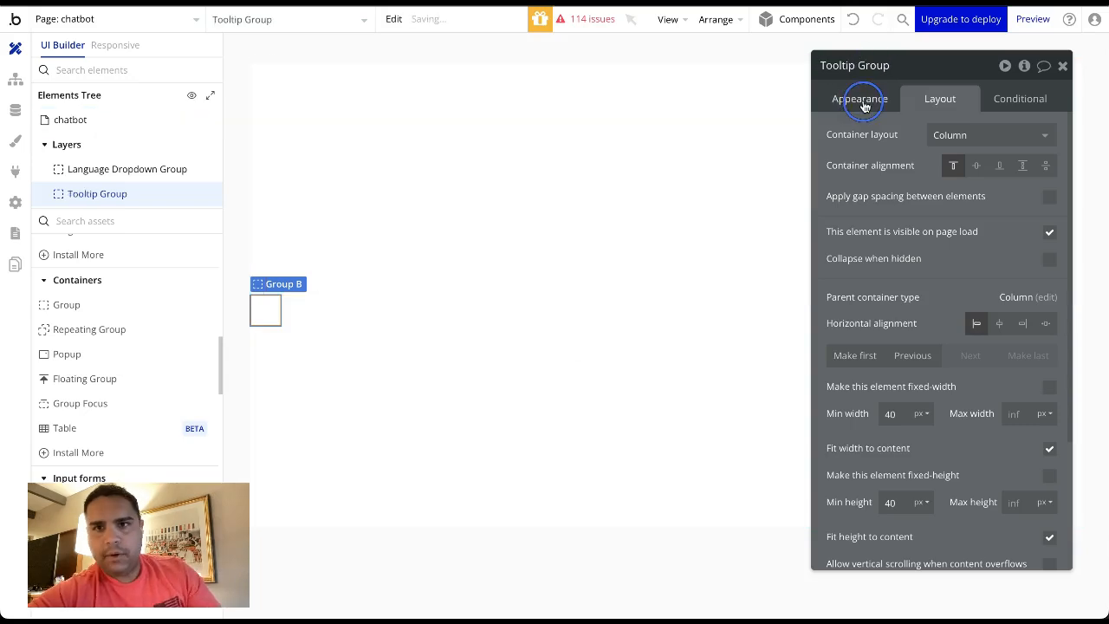
scroll(945, 407, down, 2)
click(936, 423)
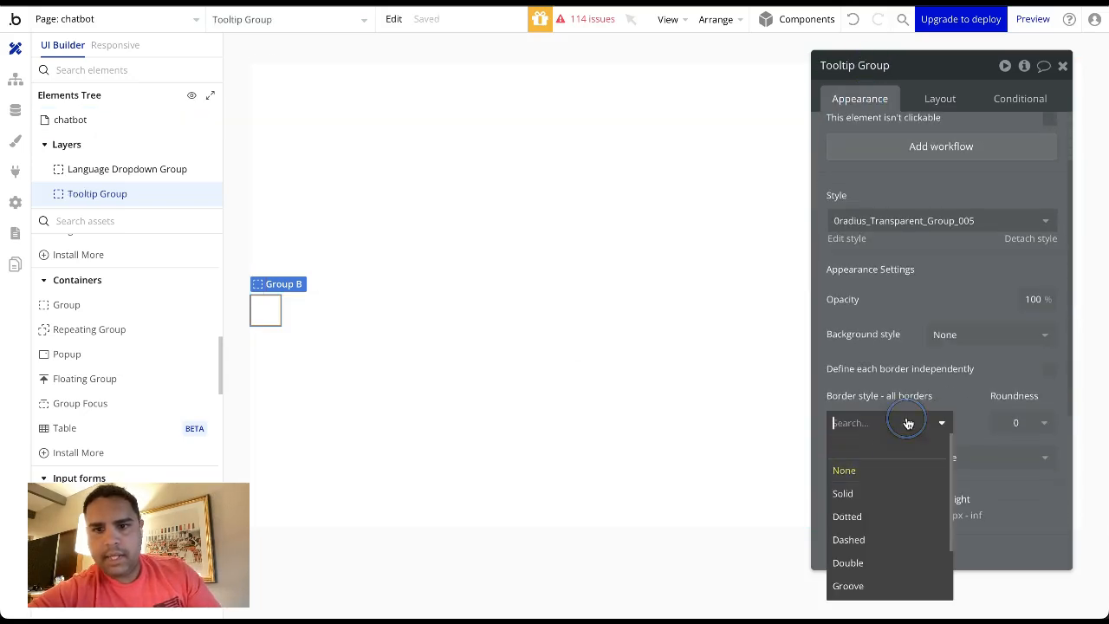
click(844, 493)
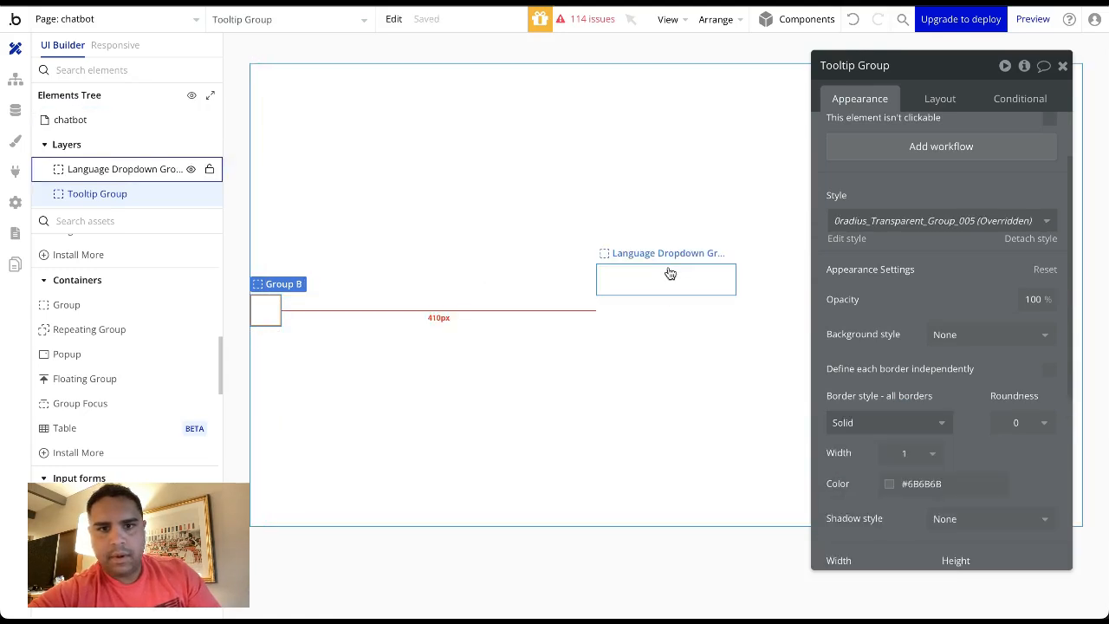
click(681, 275)
click(920, 425)
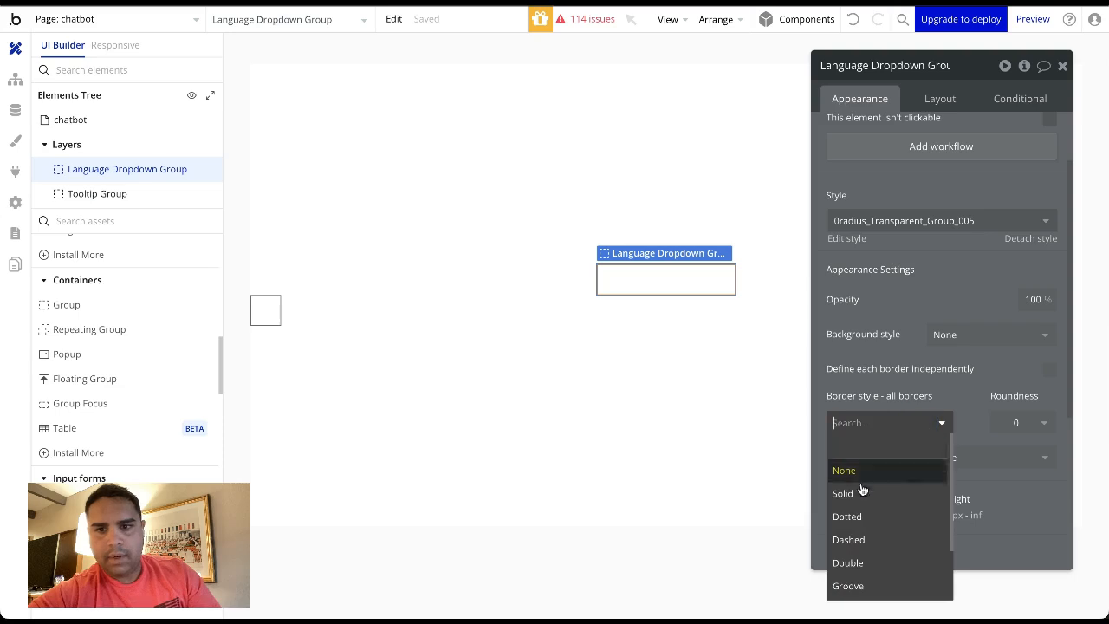
click(859, 493)
click(574, 355)
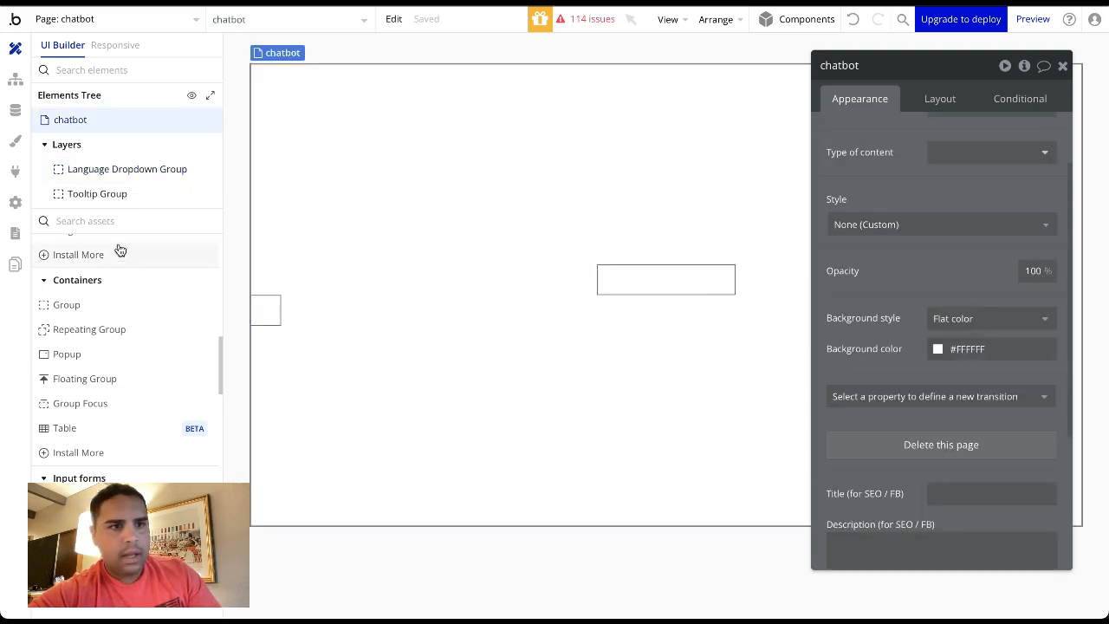
Step: Add a text element inside the Language Dropdown Group reading "Select a language"
scroll(124, 359, up, 1)
scroll(124, 360, up, 10)
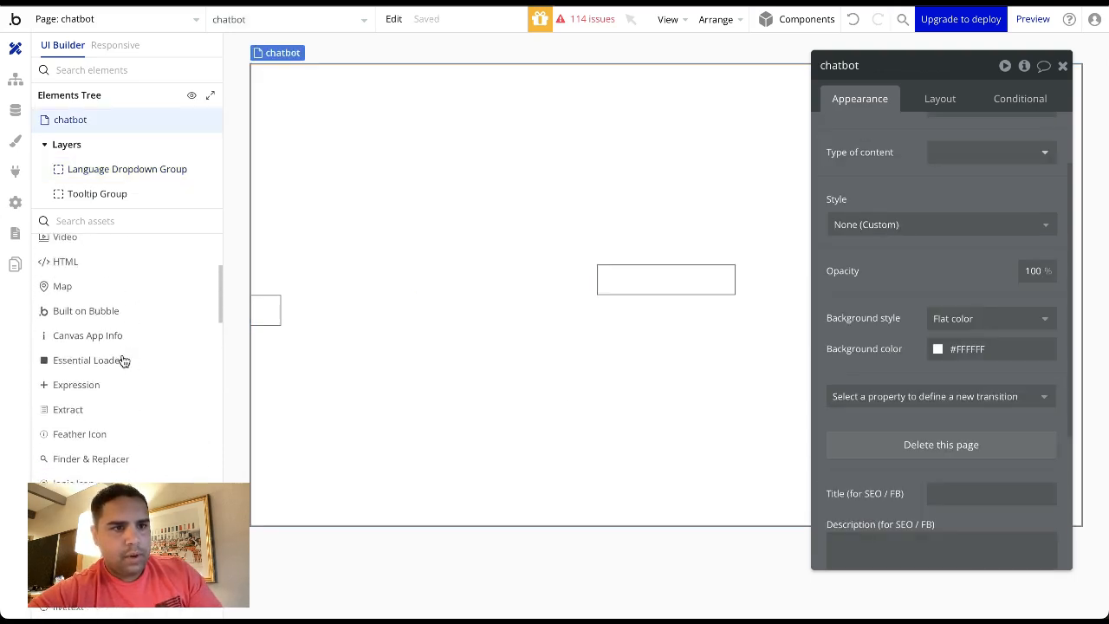
scroll(124, 361, up, 1)
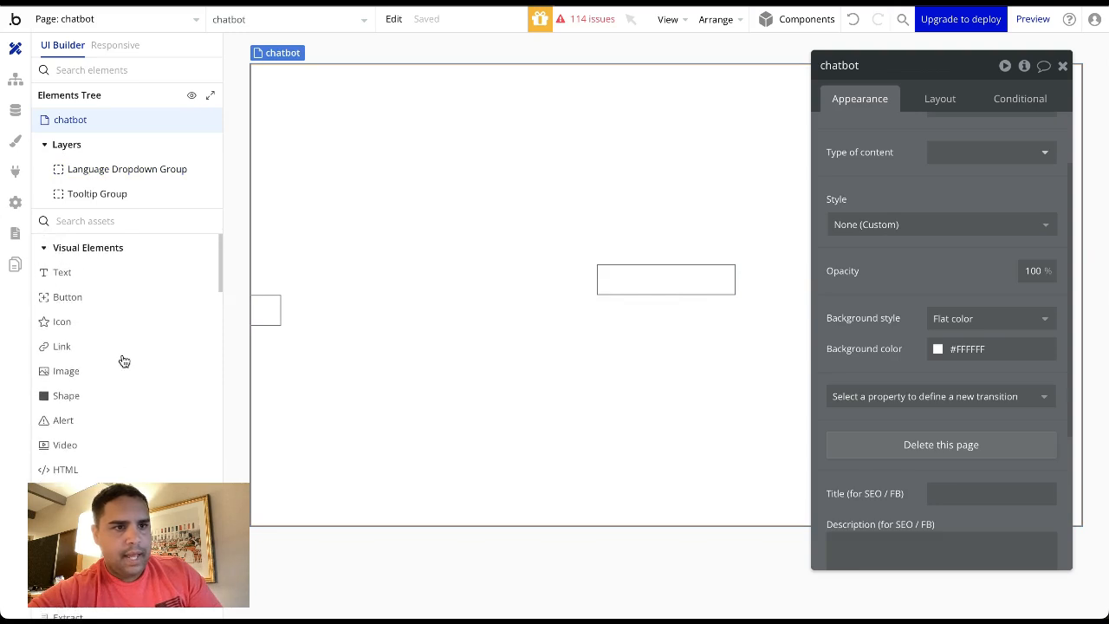
click(82, 274)
click(617, 276)
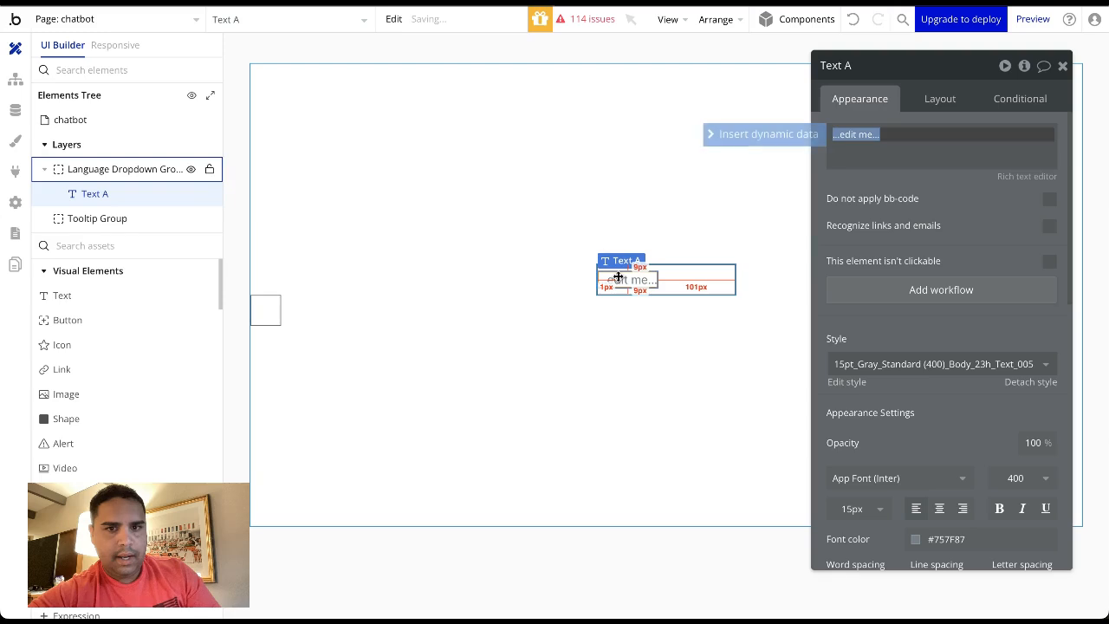
text(Sele)
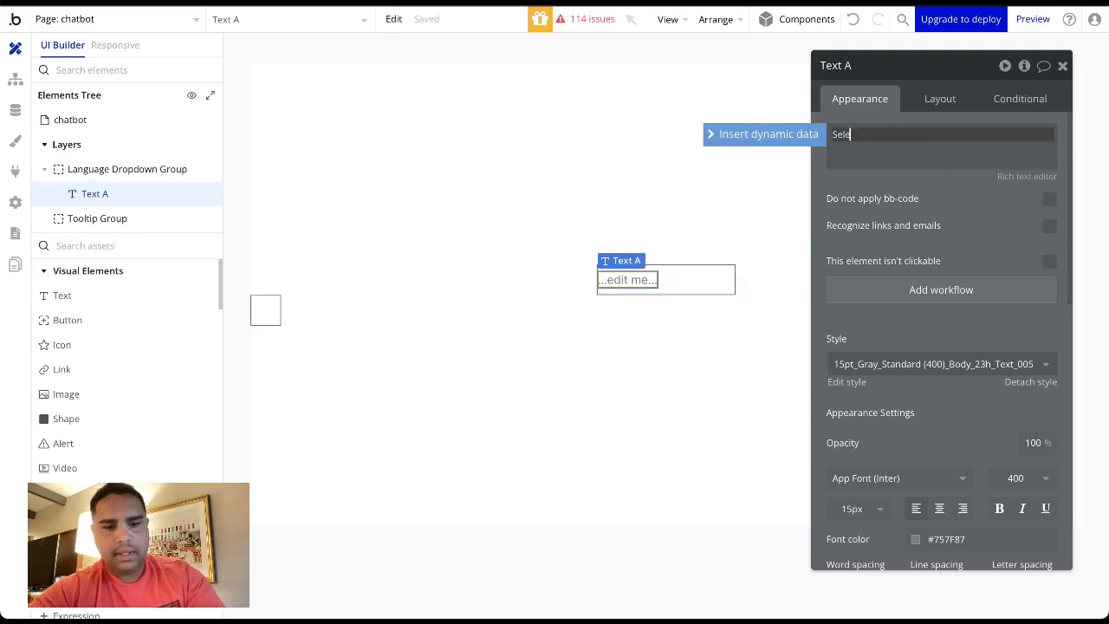
text(ct a lan)
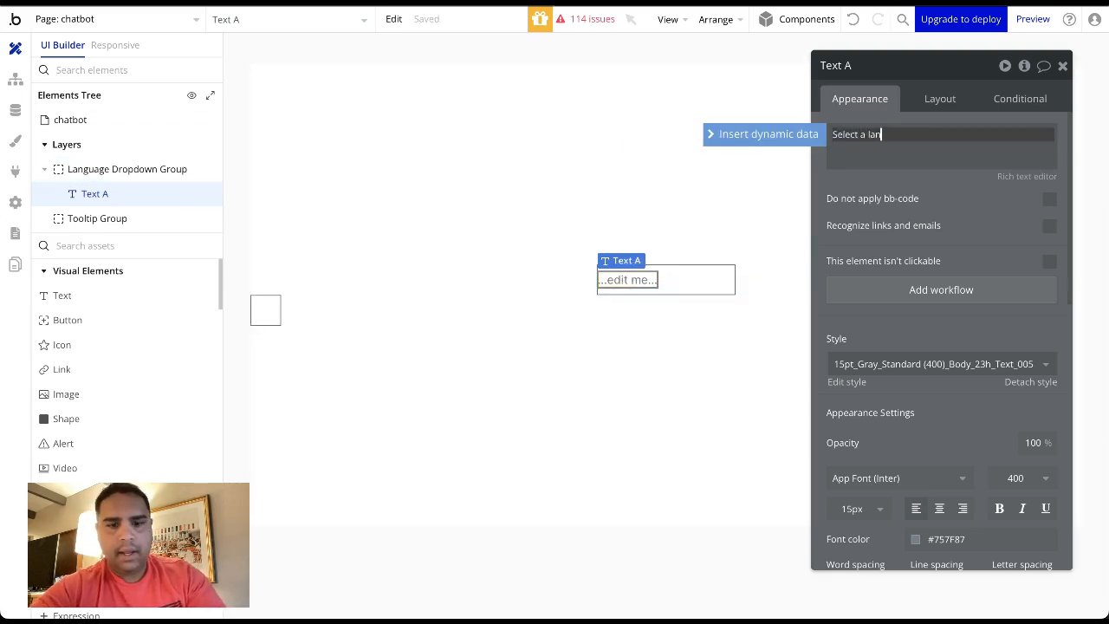
text(guage)
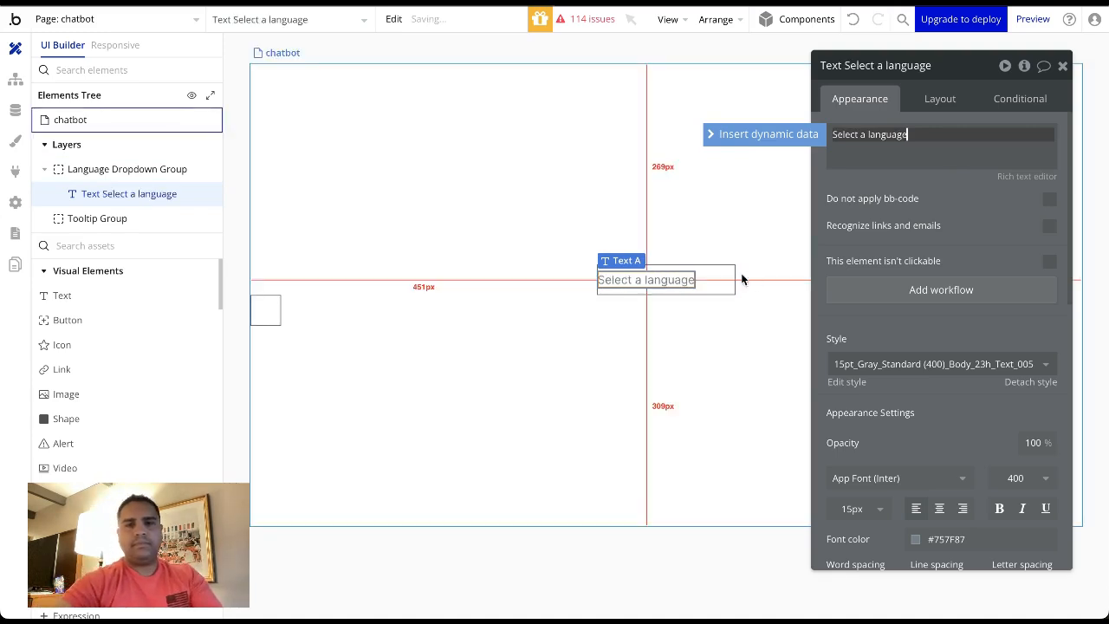
Step: Set the Language Dropdown Group's top, bottom, left and right padding to 12 px
click(710, 280)
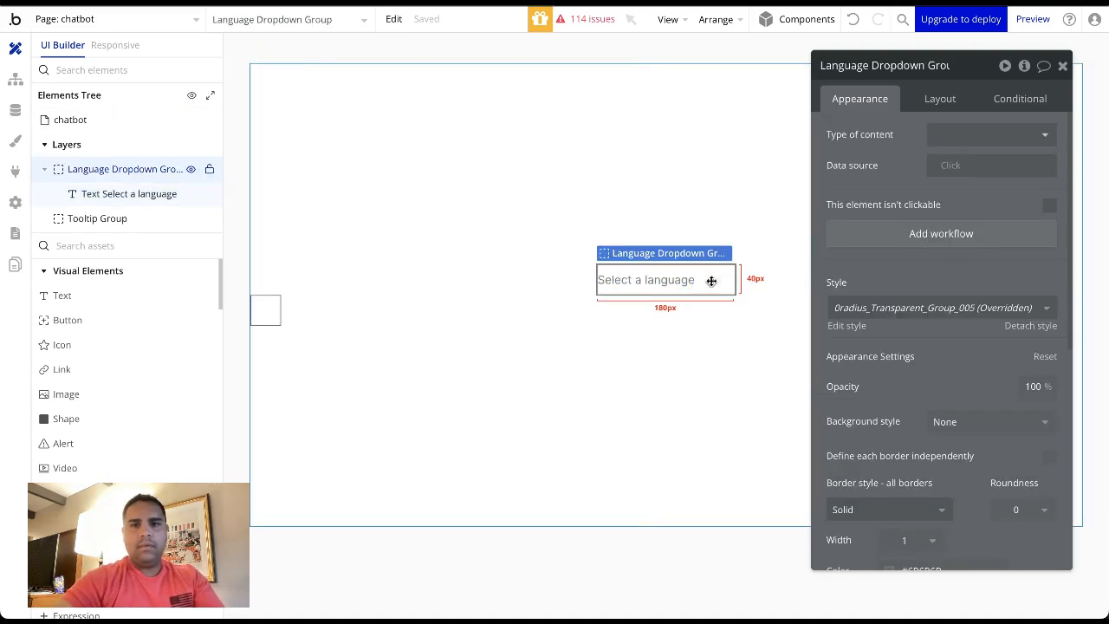
click(939, 98)
scroll(866, 433, down, 5)
click(847, 551)
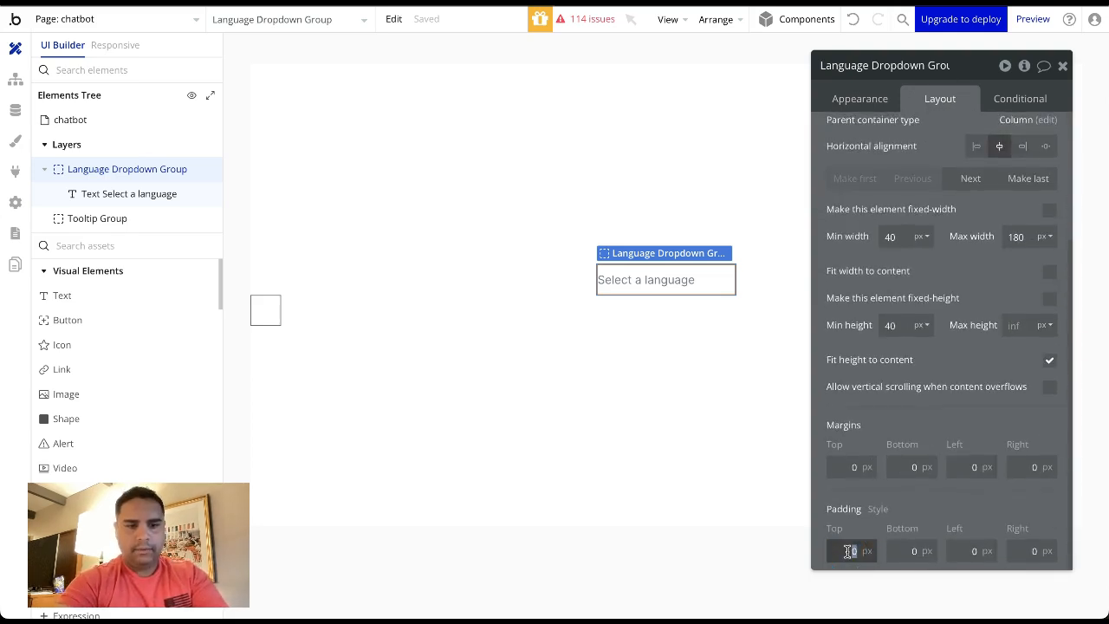
text(12)
key(Tab)
text(12)
key(Tab)
text(12)
key(Tab)
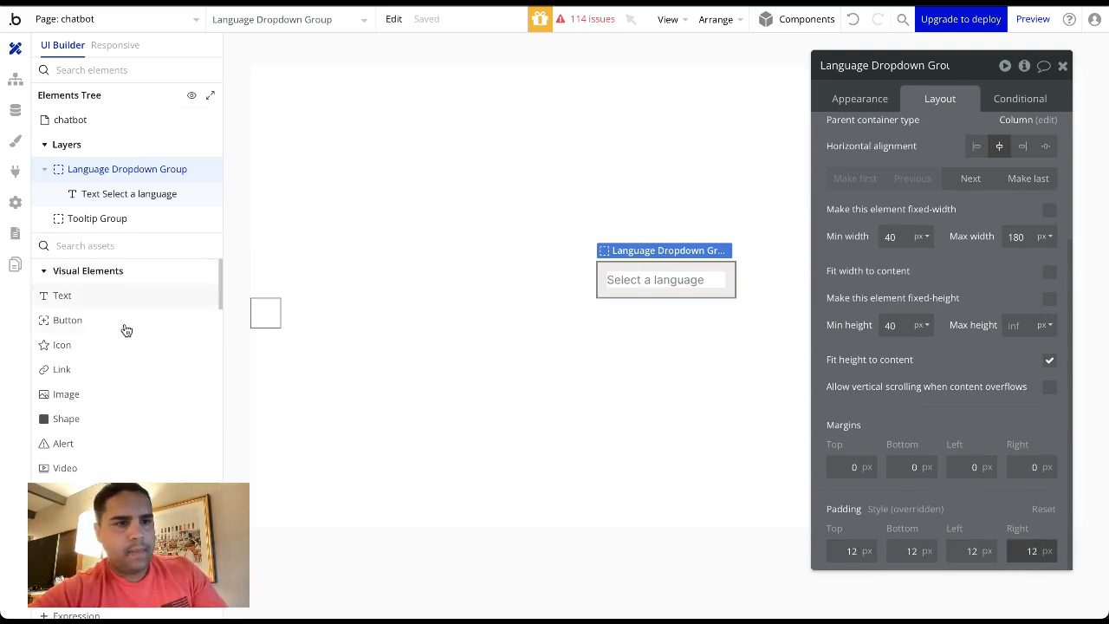
Step: Add a Material Icon inside the Language Dropdown Group, below the "Select a language" text
scroll(113, 329, down, 10)
scroll(104, 332, down, 5)
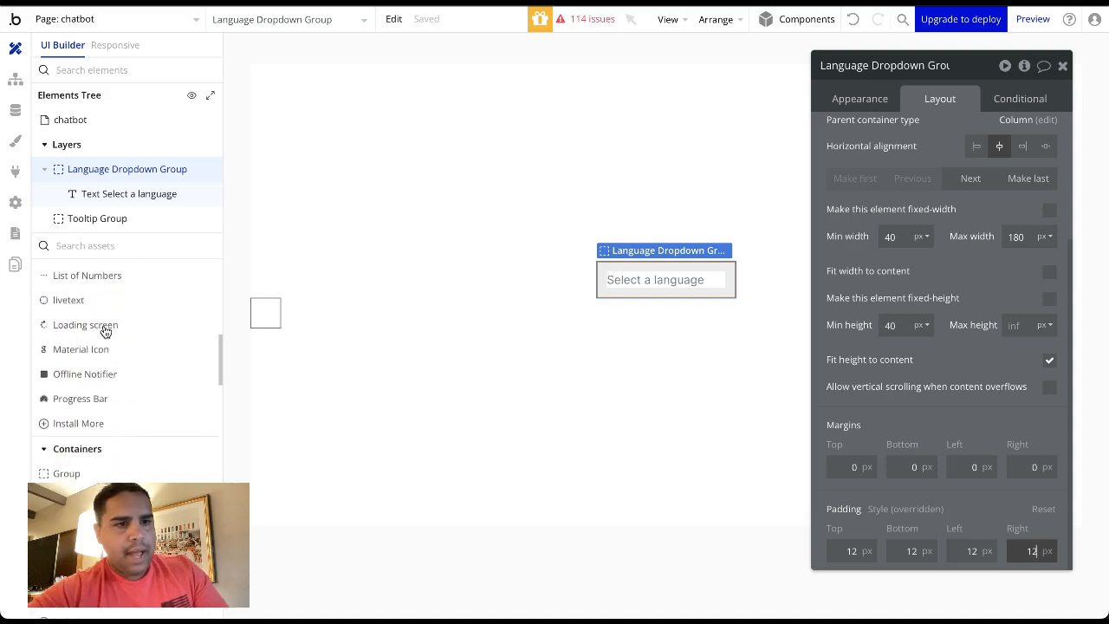
click(98, 300)
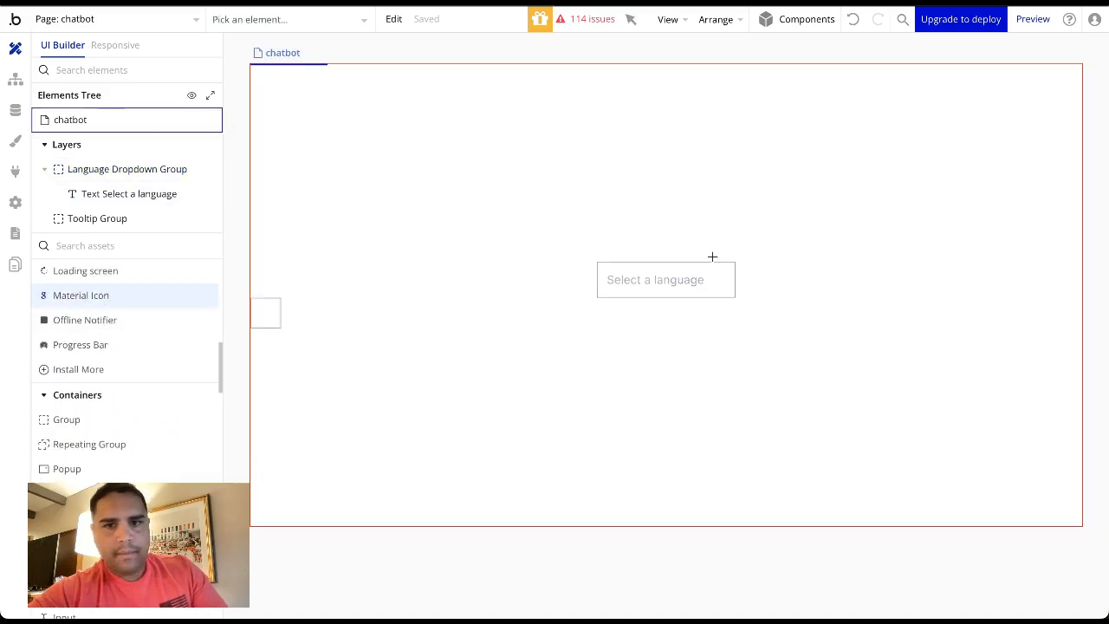
click(721, 279)
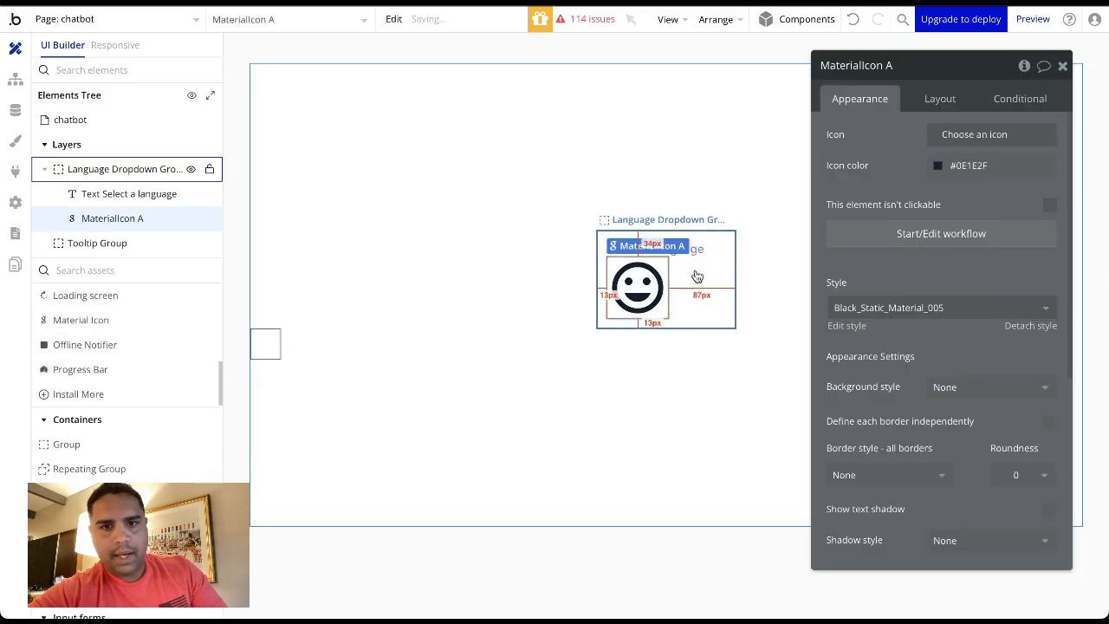
Step: Change the Language Dropdown Group's container layout to Row
click(723, 258)
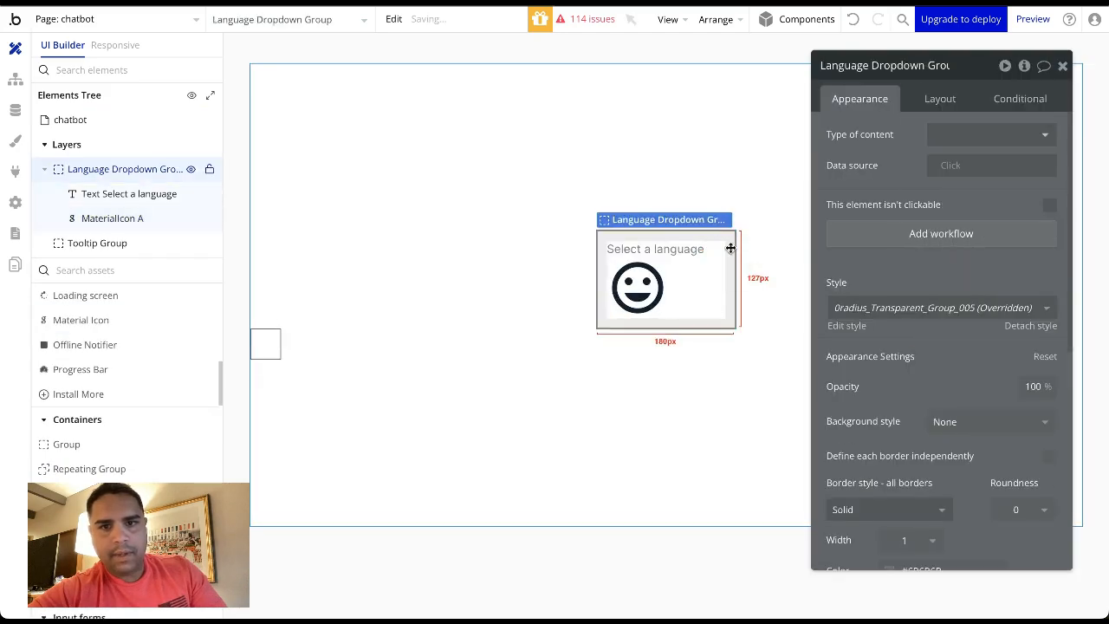
click(939, 98)
click(952, 134)
click(958, 230)
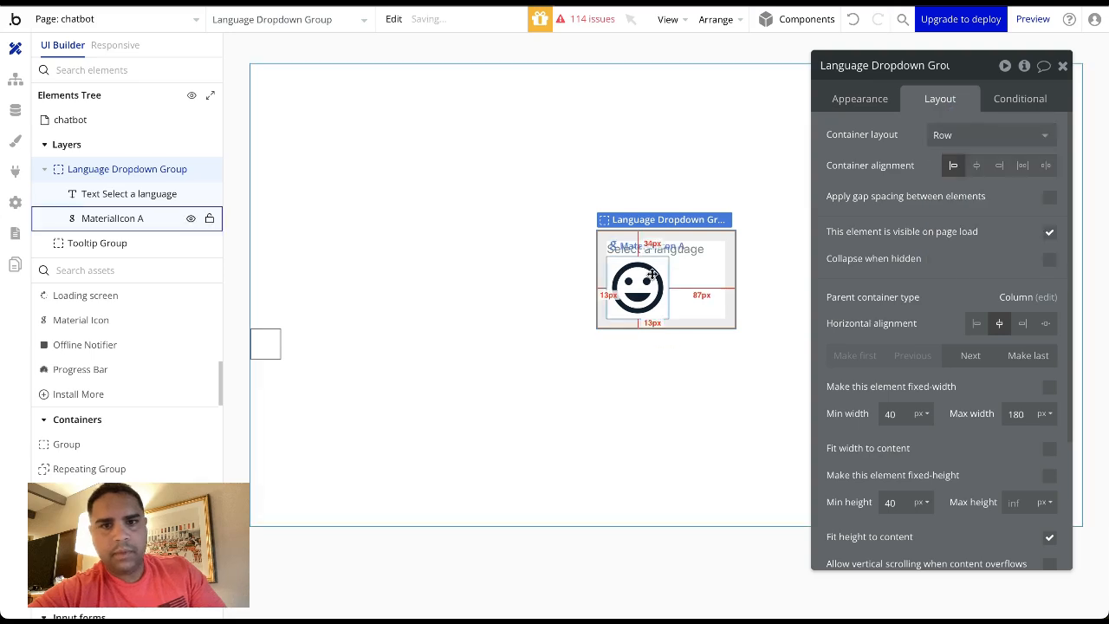
Step: Make the dropdown group's Material Icon fixed-width and set its width and height to 20
click(637, 288)
click(1051, 183)
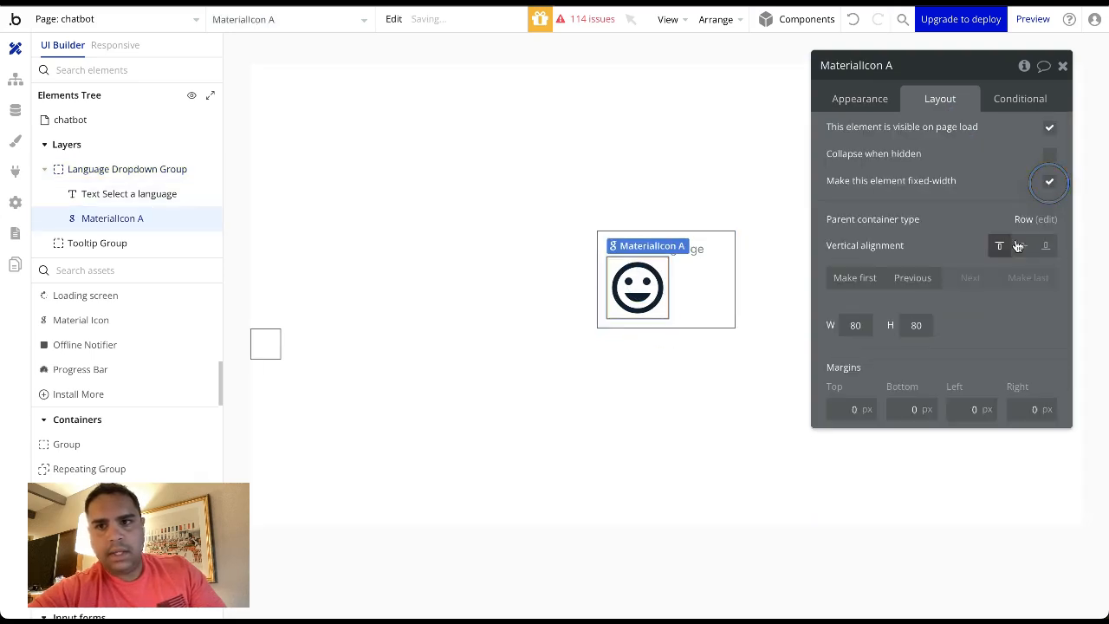
text(20)
key(Tab)
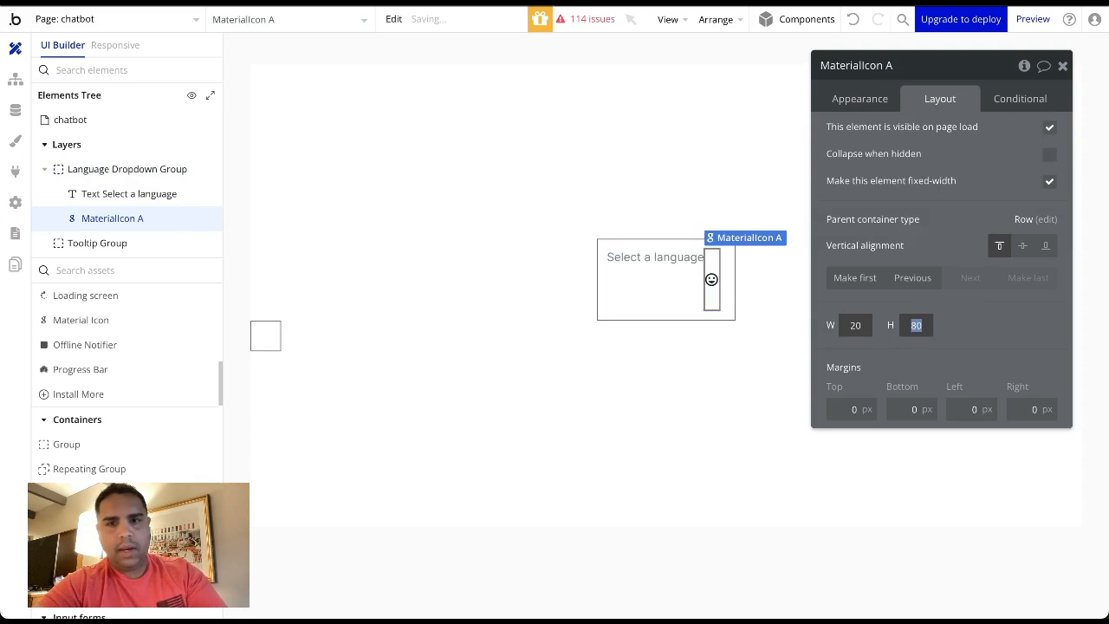
text(20)
Step: Find "arrow" icons and change the dropdown group's Material Icon to the keyboard down arrow
click(866, 97)
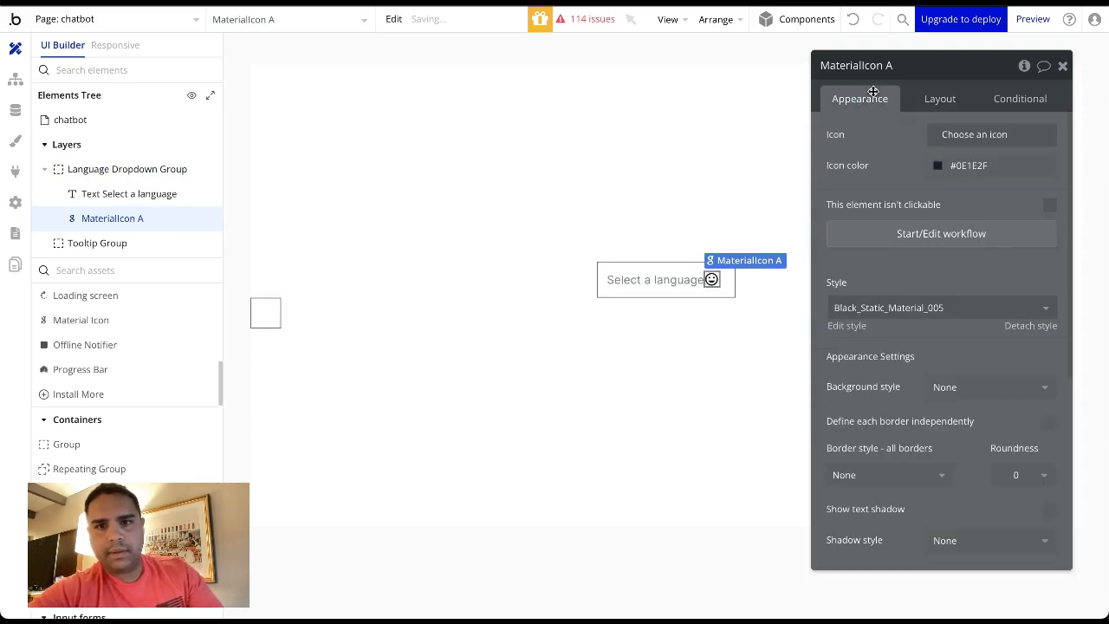
click(990, 136)
text(arrow)
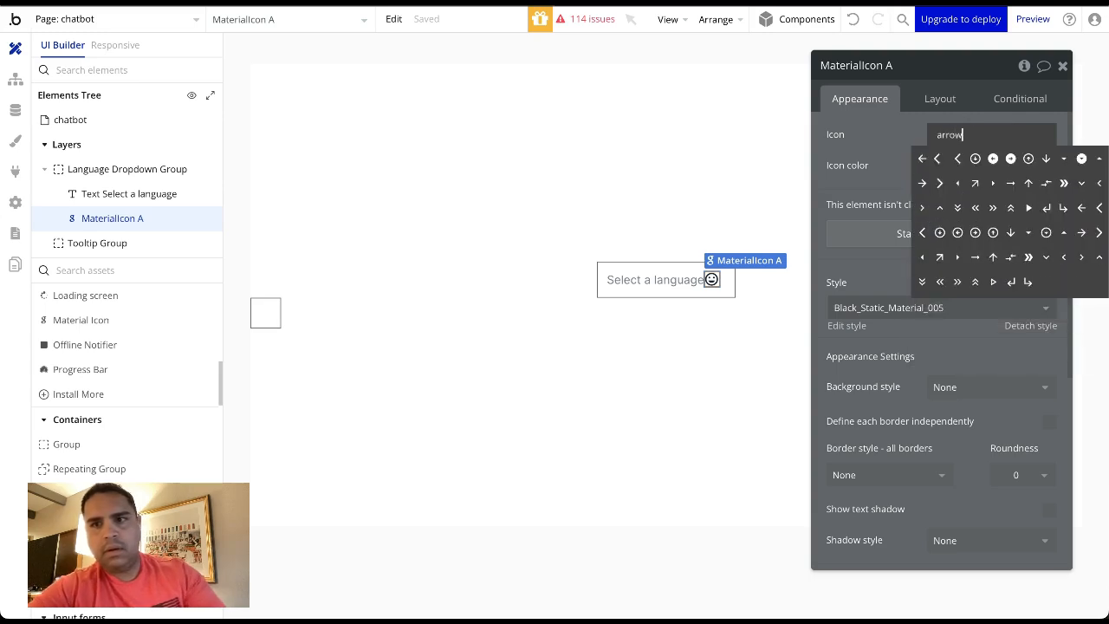
click(1046, 256)
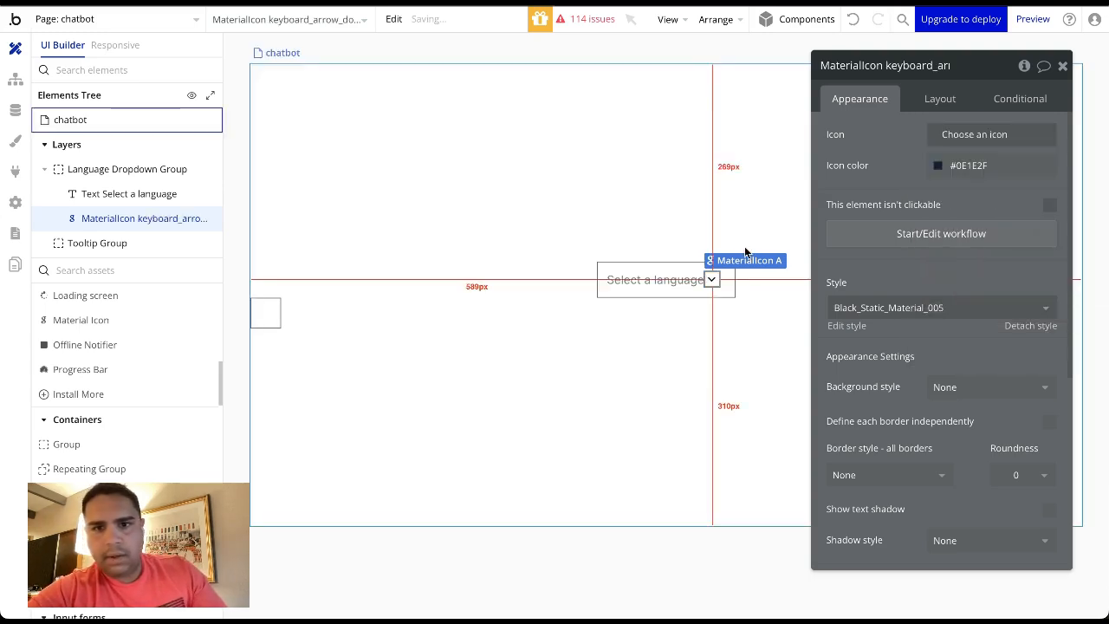
Step: Set the Language Dropdown Group's container alignment to space between, with the text and arrow at opposite ends
click(728, 284)
click(940, 97)
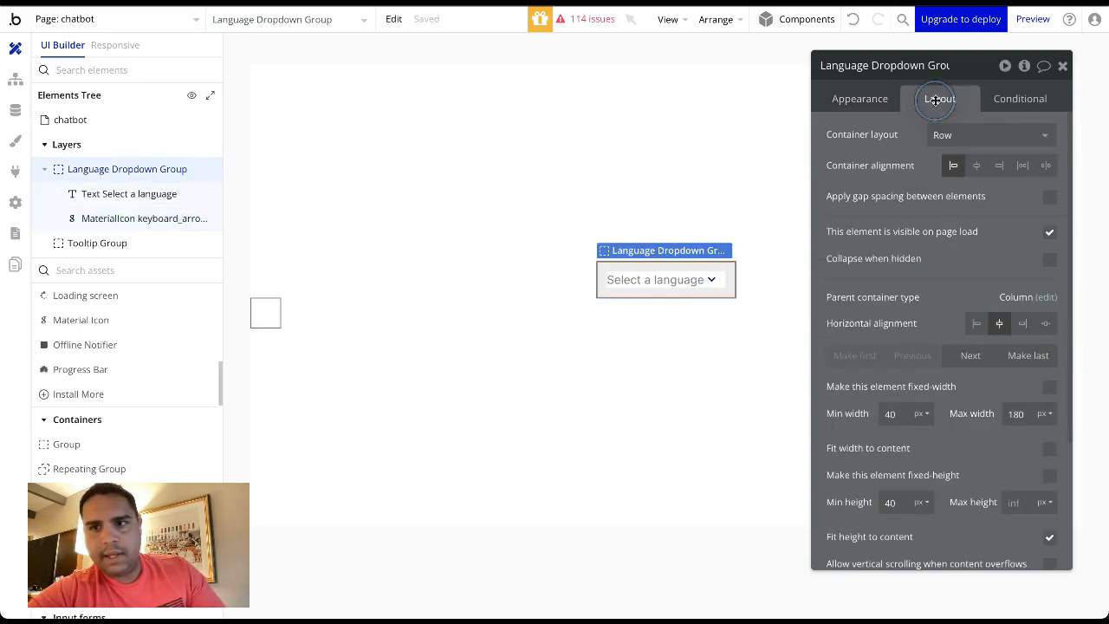
click(1045, 164)
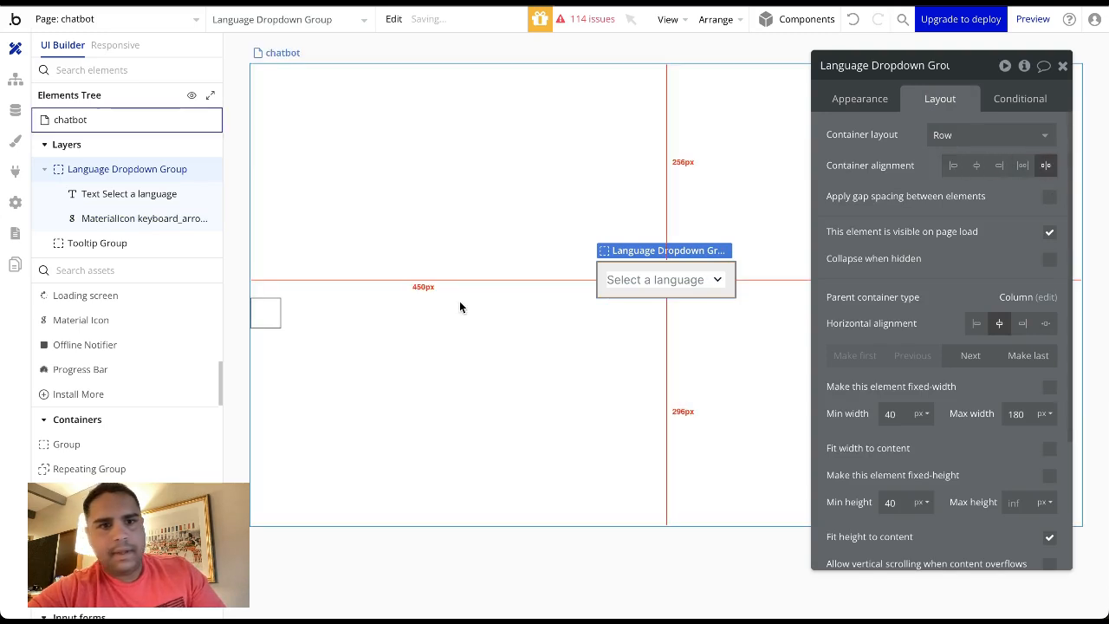
Step: Add a Material Icon inside the Tooltip Group and choose the info_outline icon for it
click(427, 330)
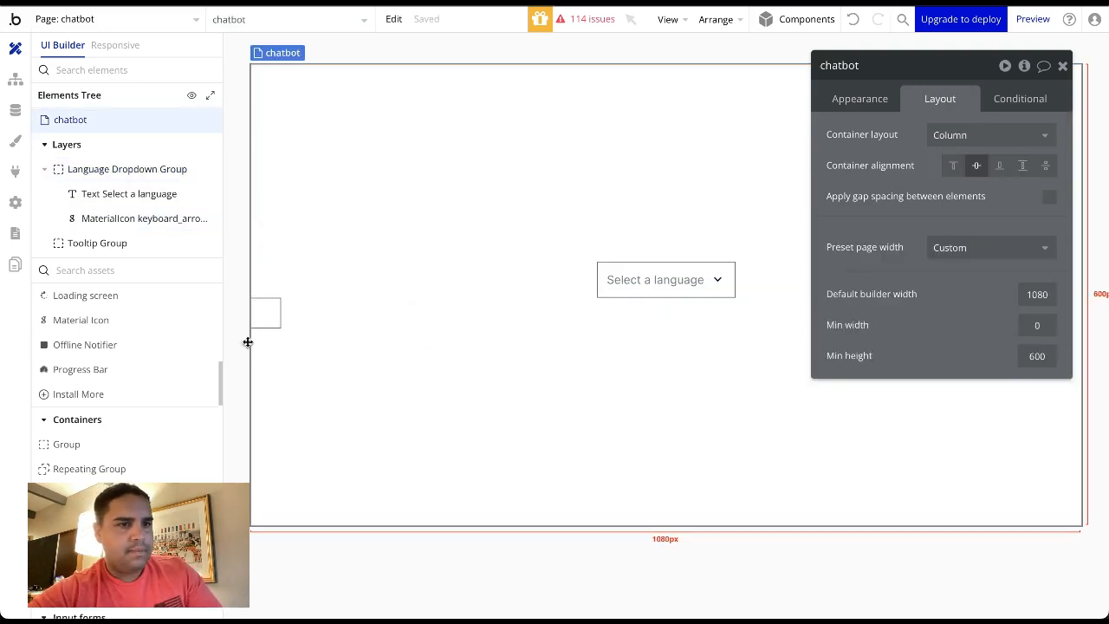
drag(110, 322, 266, 313)
click(996, 134)
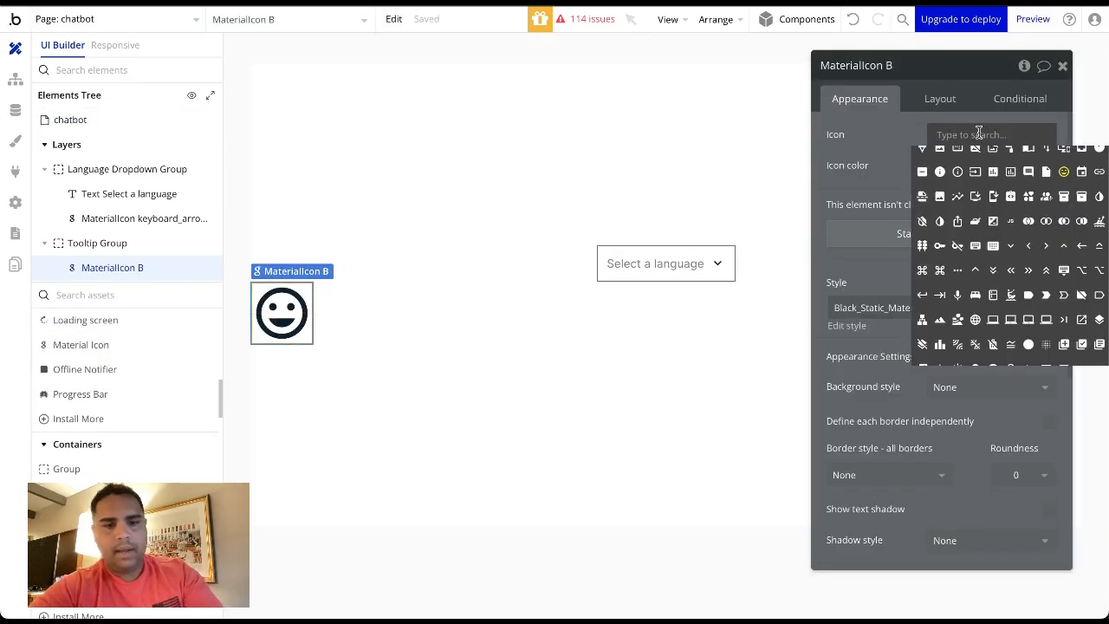
text(infor)
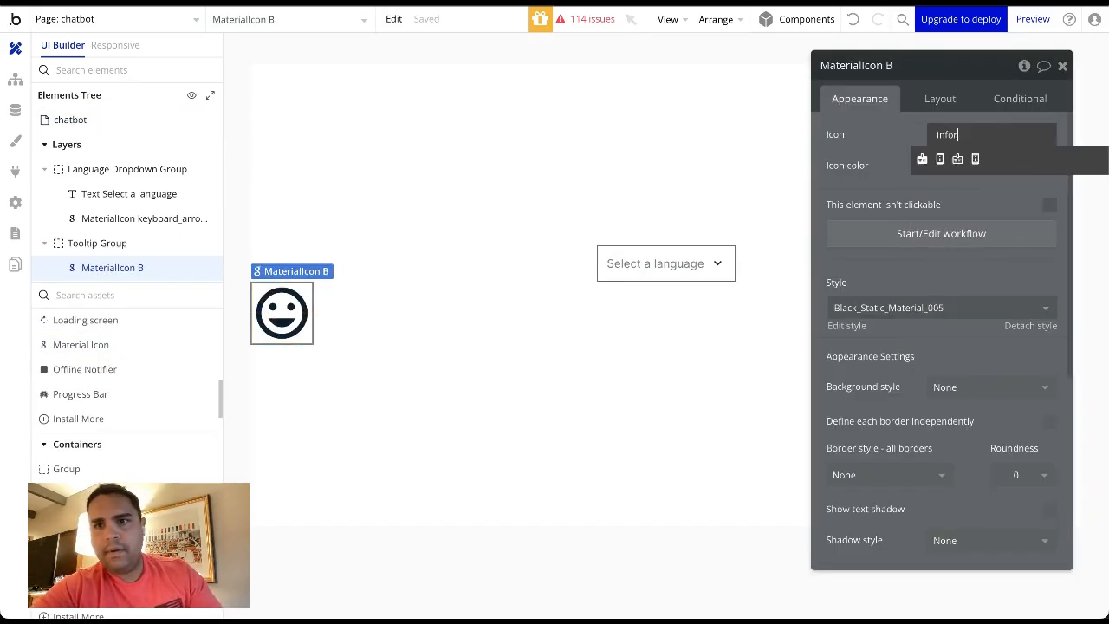
key(BackSpace)
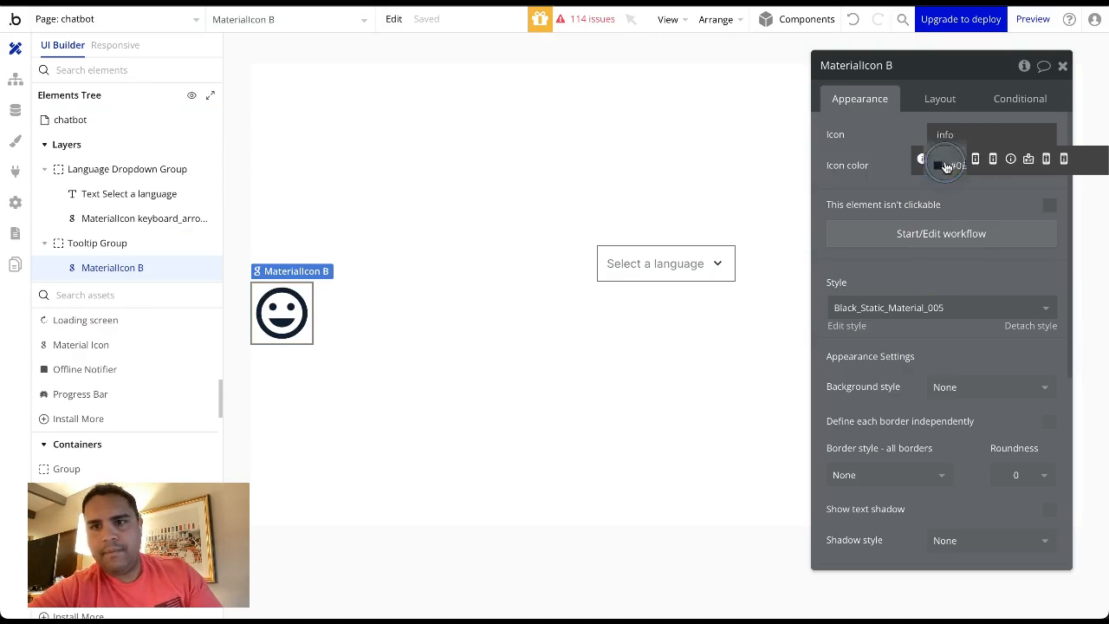
click(939, 158)
Step: Set the info icon's width and height to 20 and make it fixed-width
click(953, 105)
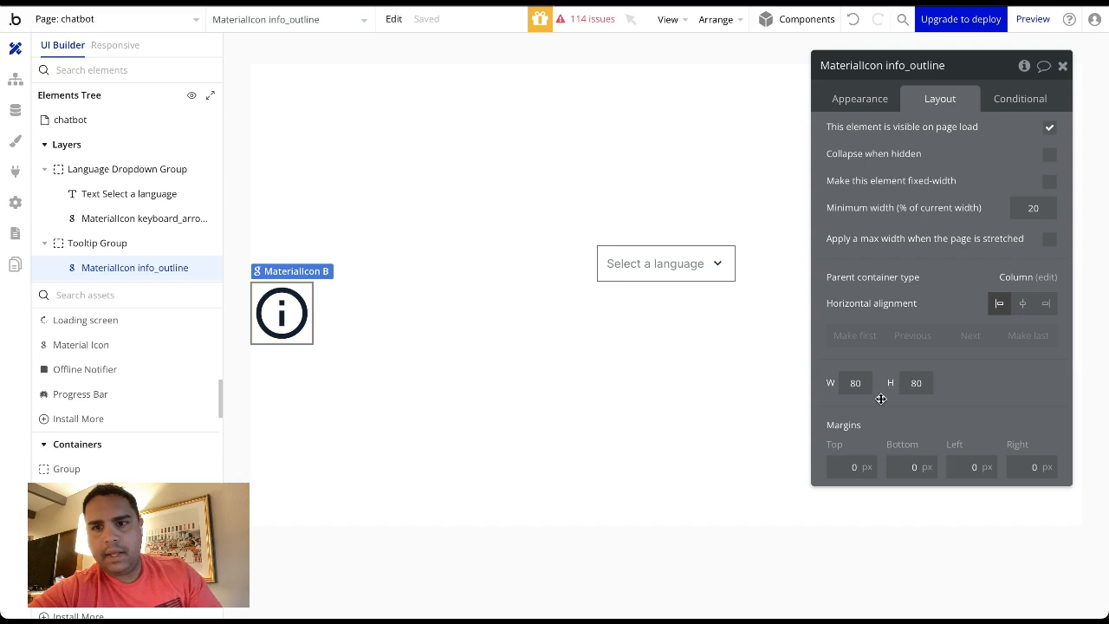
double_click(856, 383)
text(20)
key(Tab)
text(20)
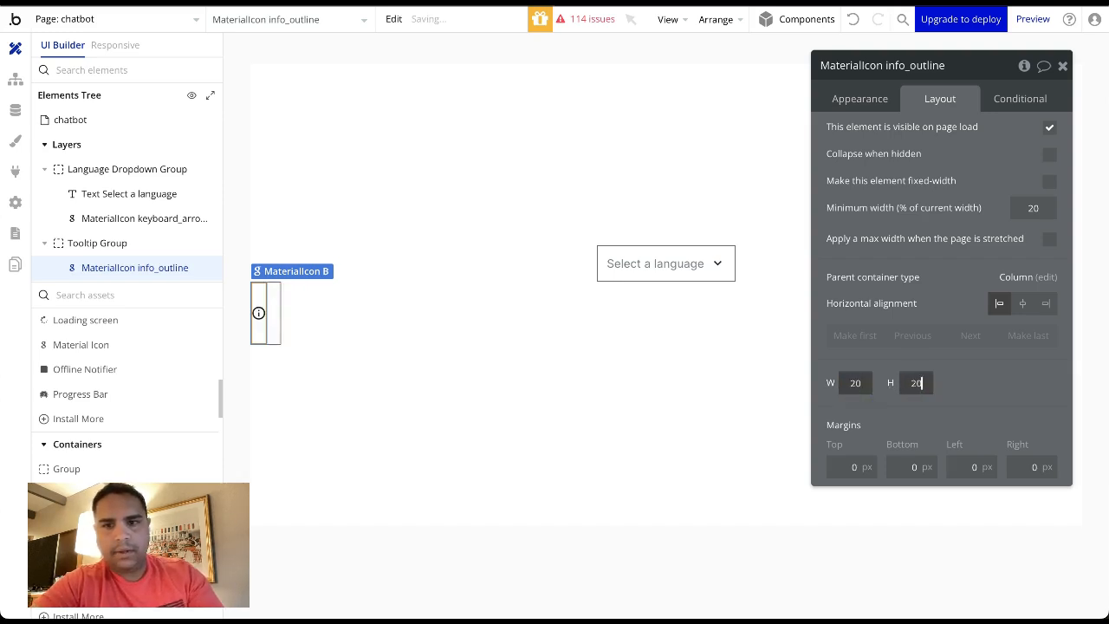
click(1049, 180)
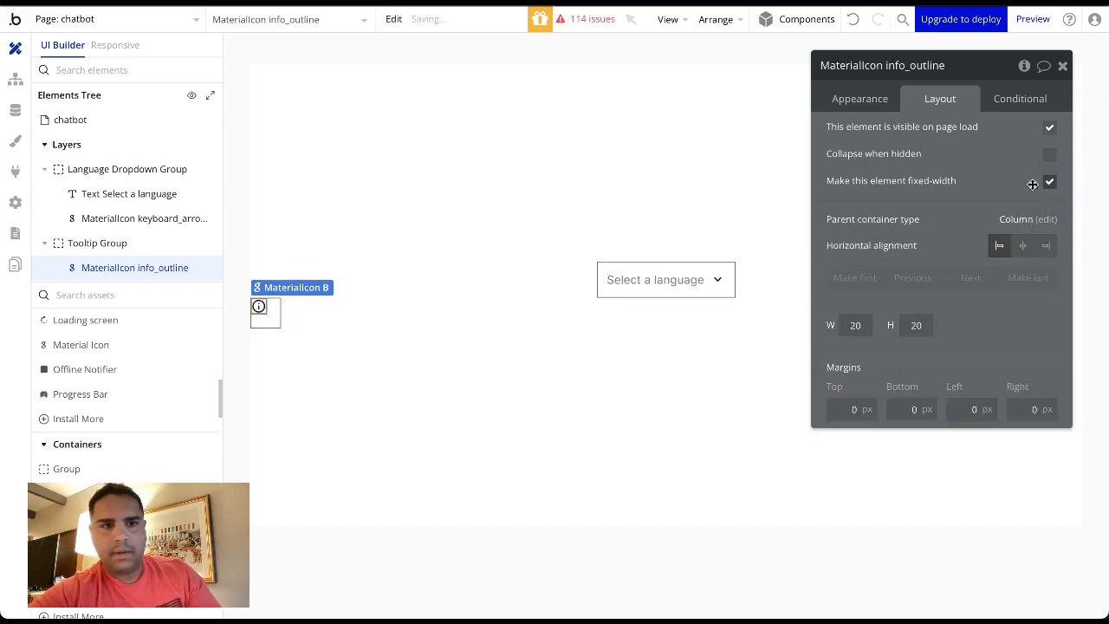
Step: Set the Tooltip Group's container alignment to center and close its properties
click(267, 319)
click(976, 164)
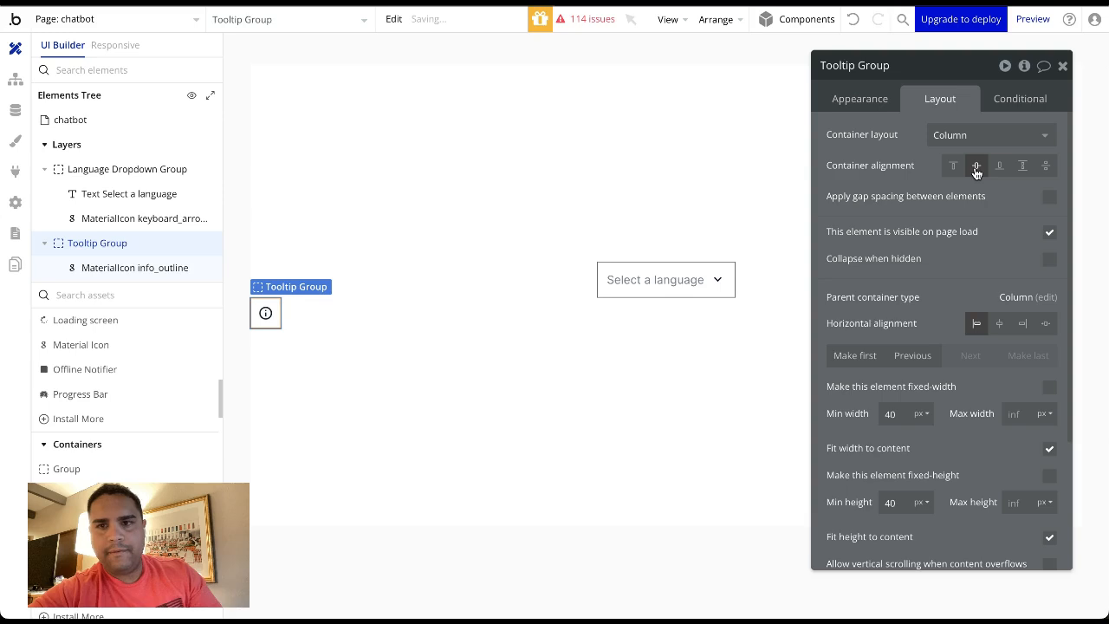
click(1062, 70)
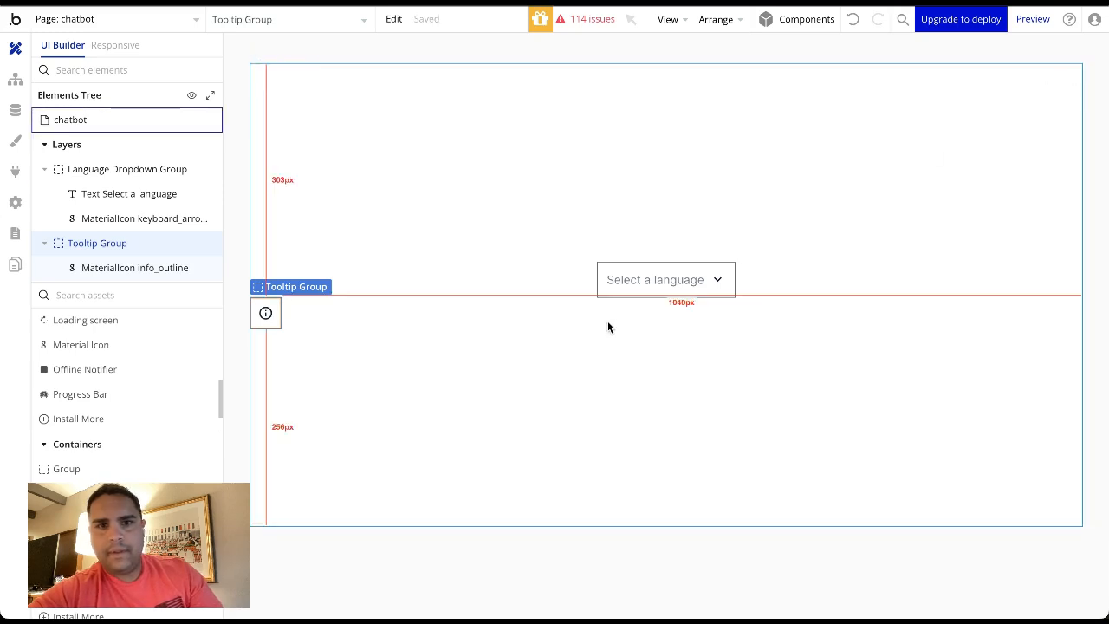
Step: Add a Group Focus element to the chatbot page
double_click(500, 318)
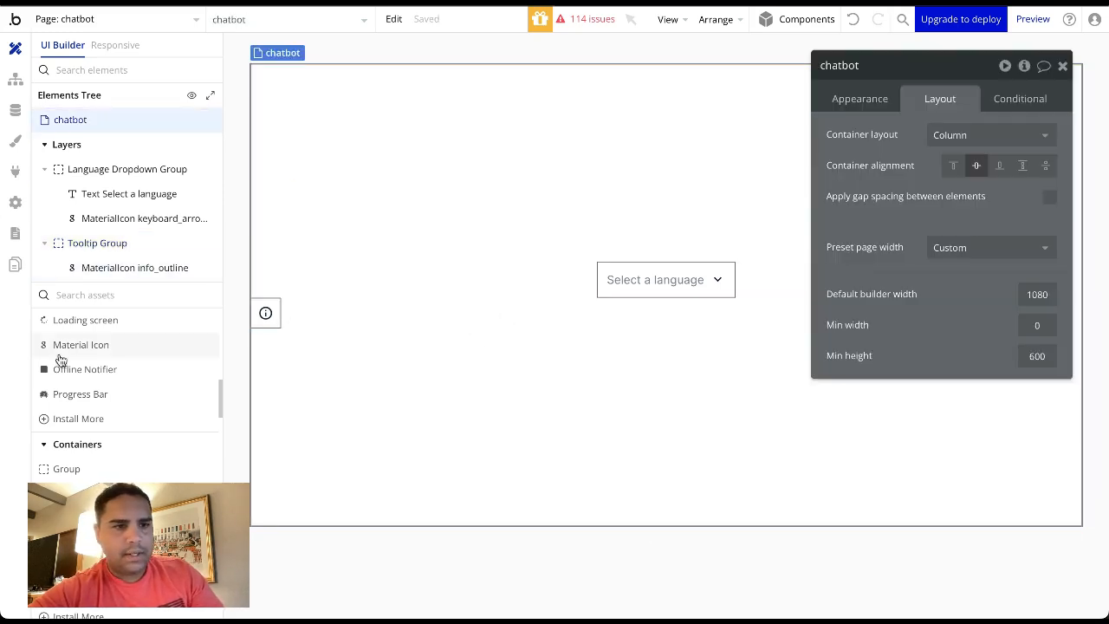
scroll(57, 359, down, 3)
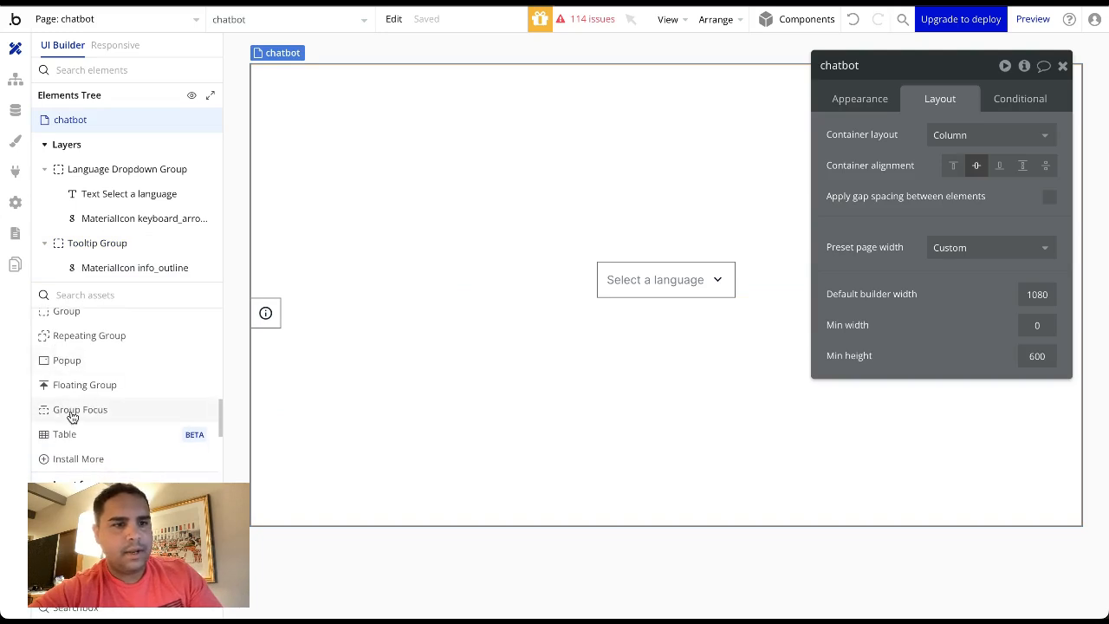
click(72, 419)
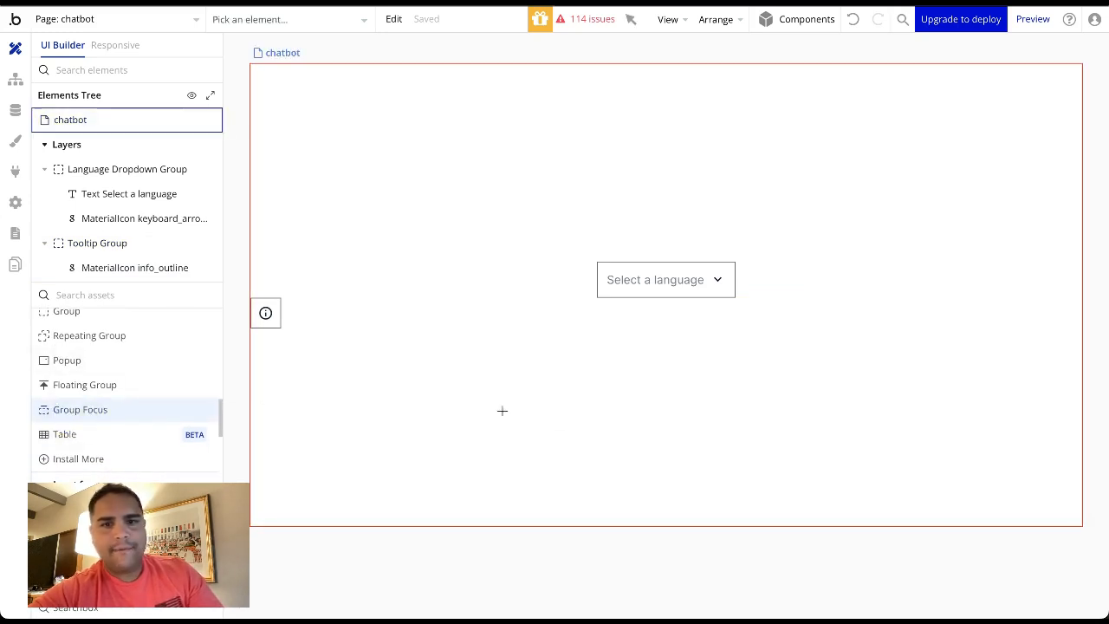
click(579, 342)
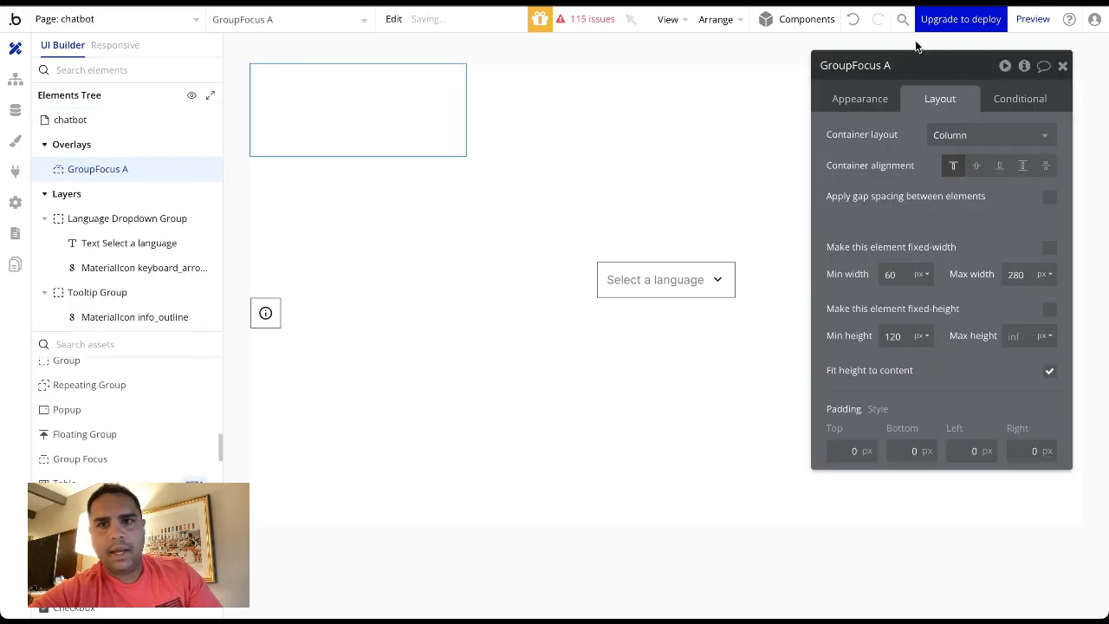
Step: Rename the group focus as "Language GroupFocus" and set its max width to 180 px
click(913, 72)
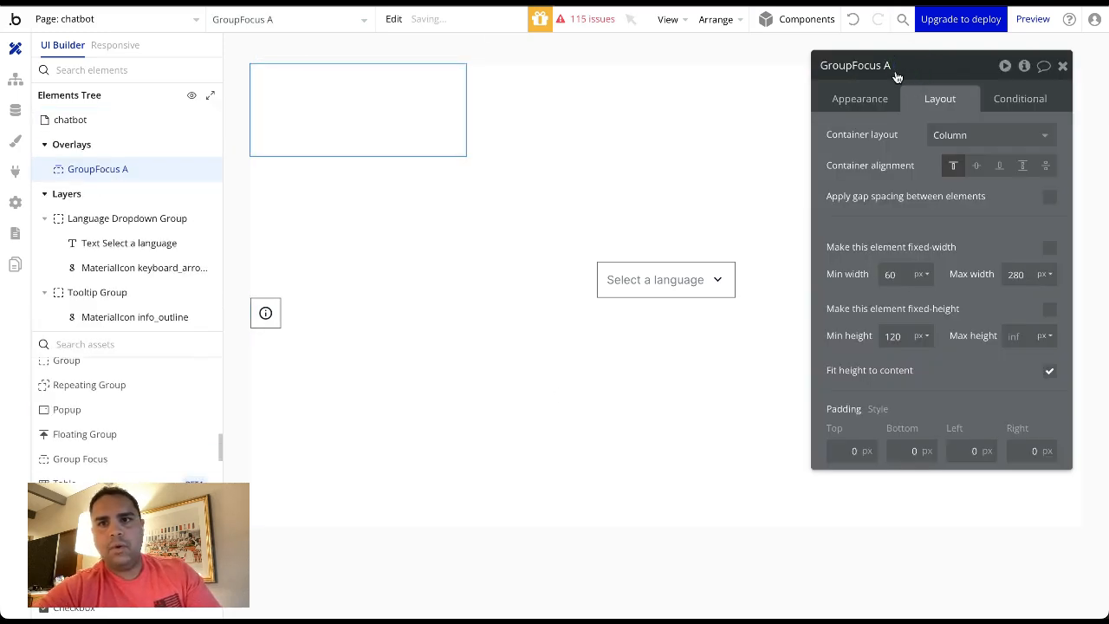
click(889, 74)
key(BackSpace)
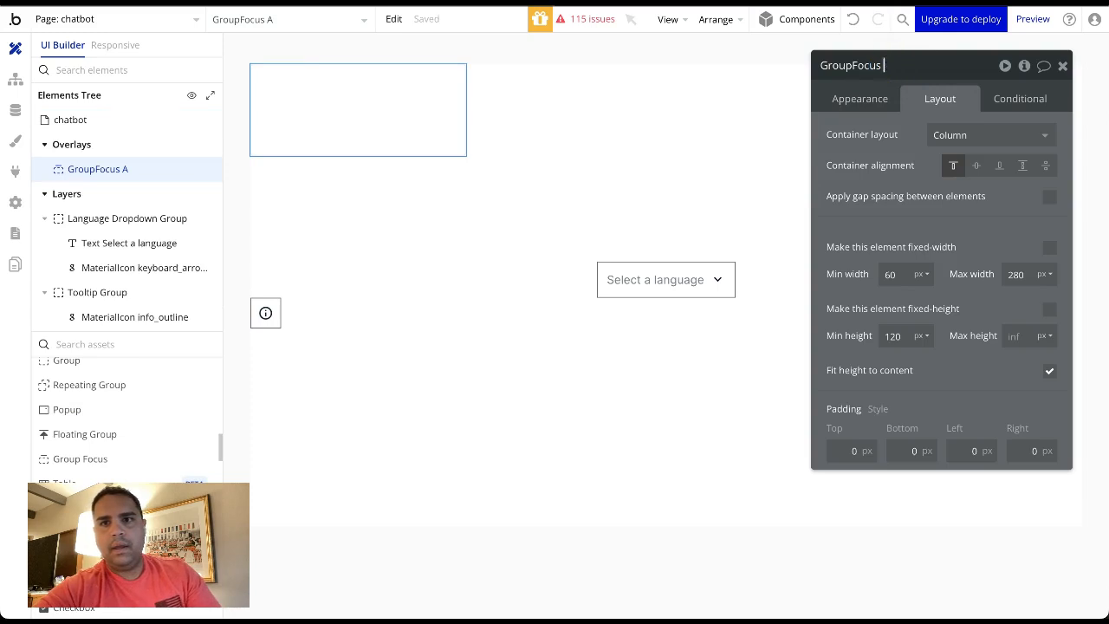
text(Language)
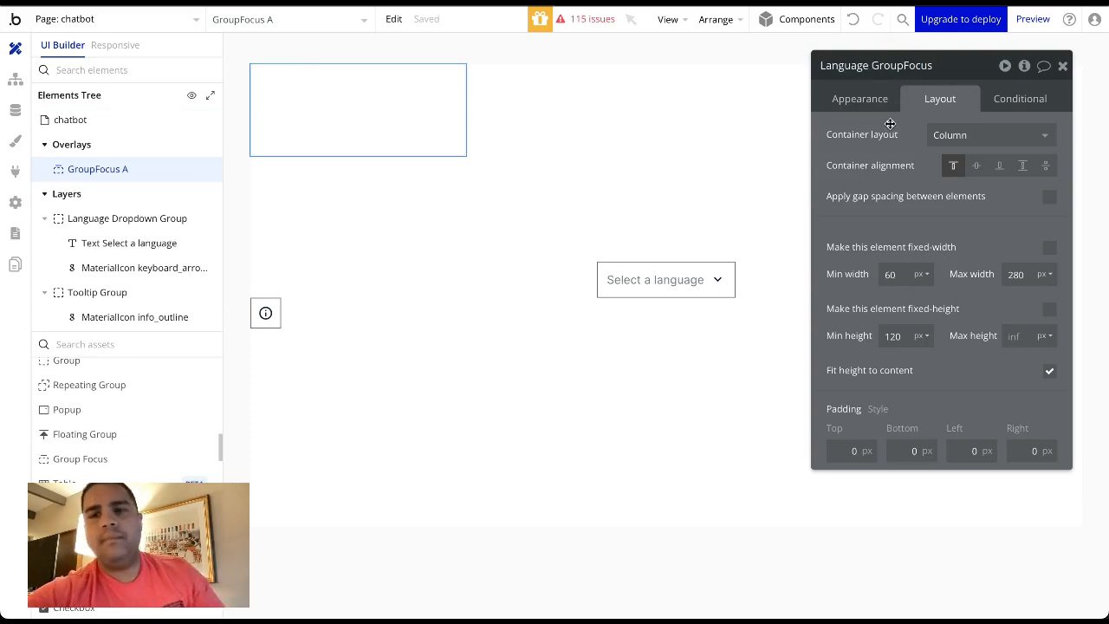
click(1014, 274)
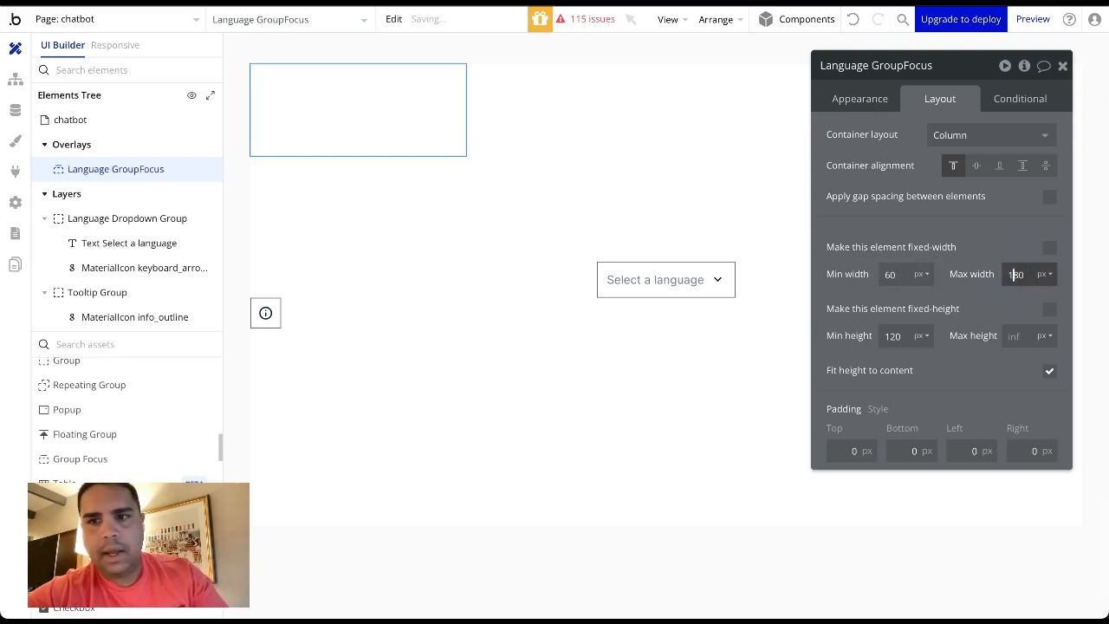
Step: Set the Language GroupFocus's reference element to the Language Dropdown Group
click(856, 99)
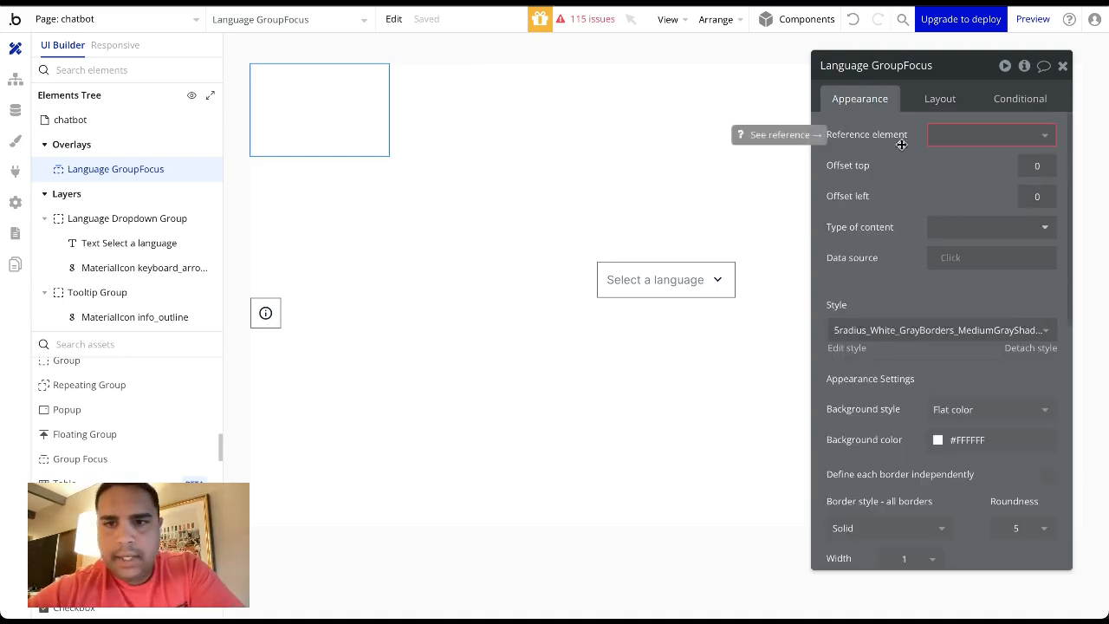
click(980, 146)
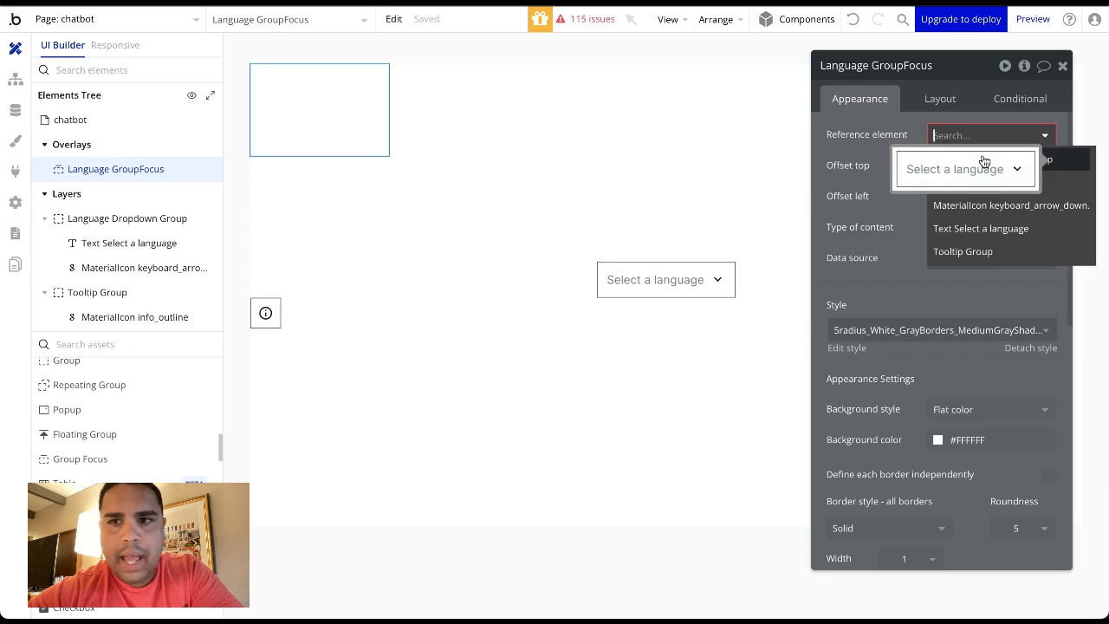
click(1082, 163)
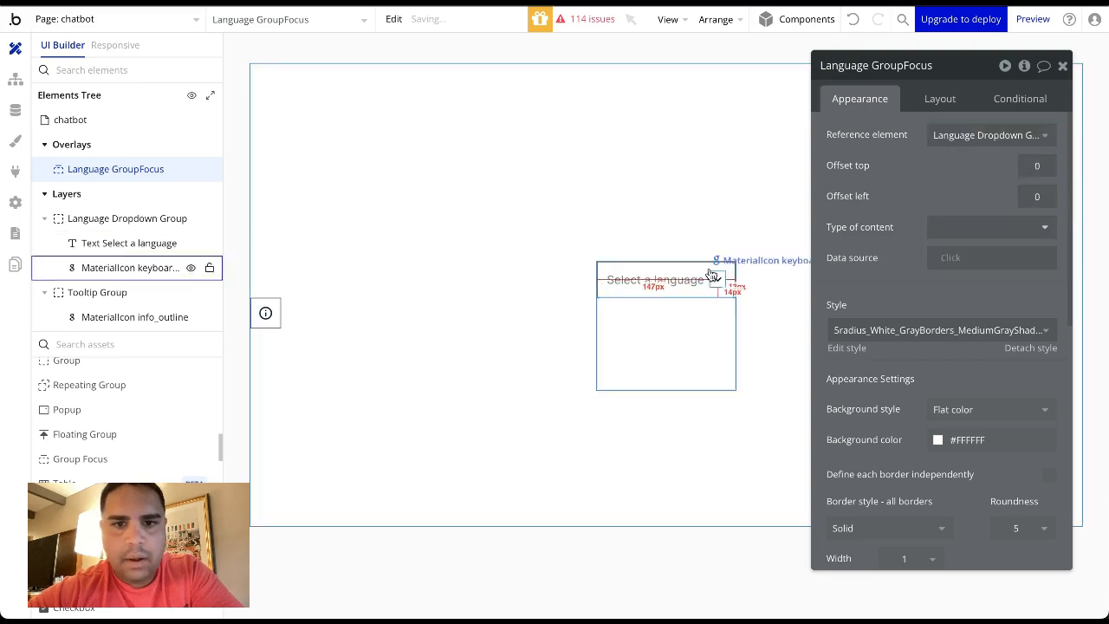
Step: Try top offsets of 4 and 6 for the Language GroupFocus and set the offset to -1
double_click(1032, 165)
text(4)
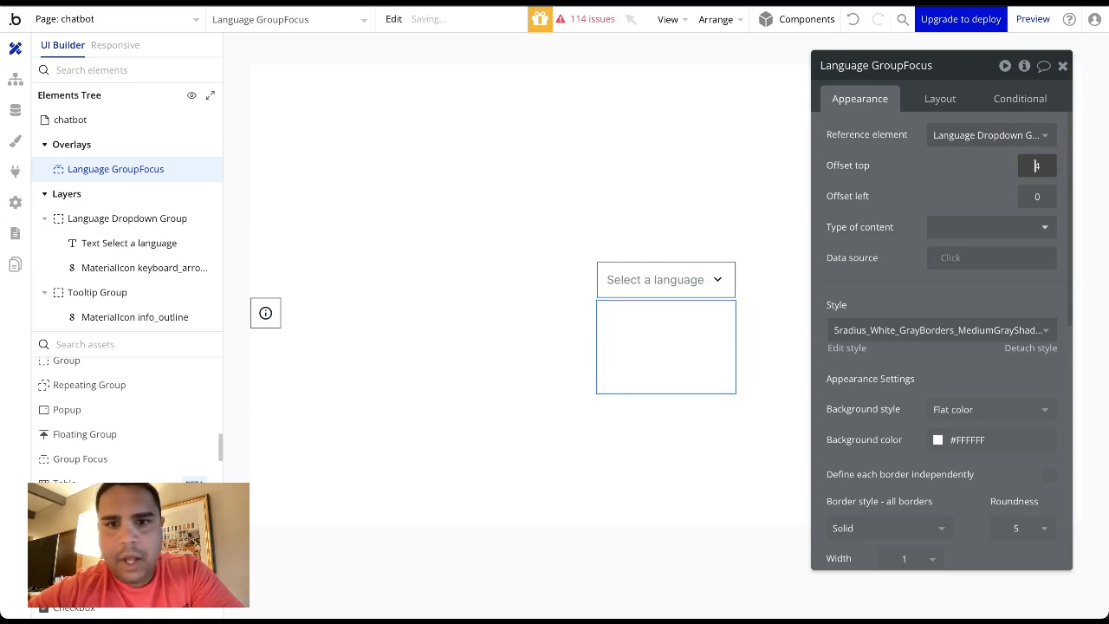
key(BackSpace)
text(6)
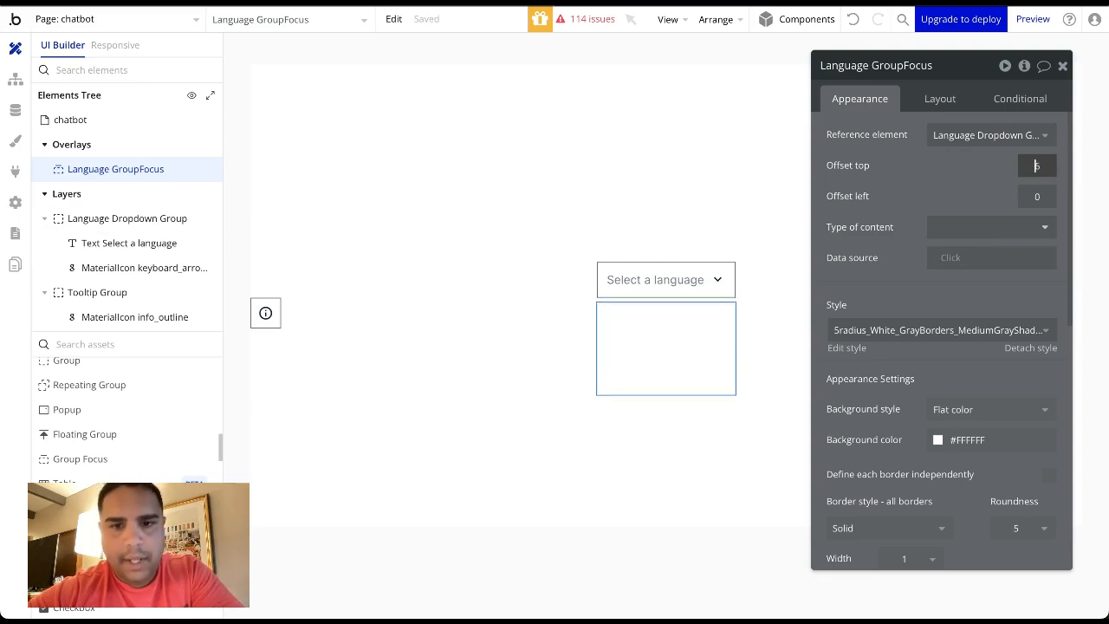
key(BackSpace)
text(-3)
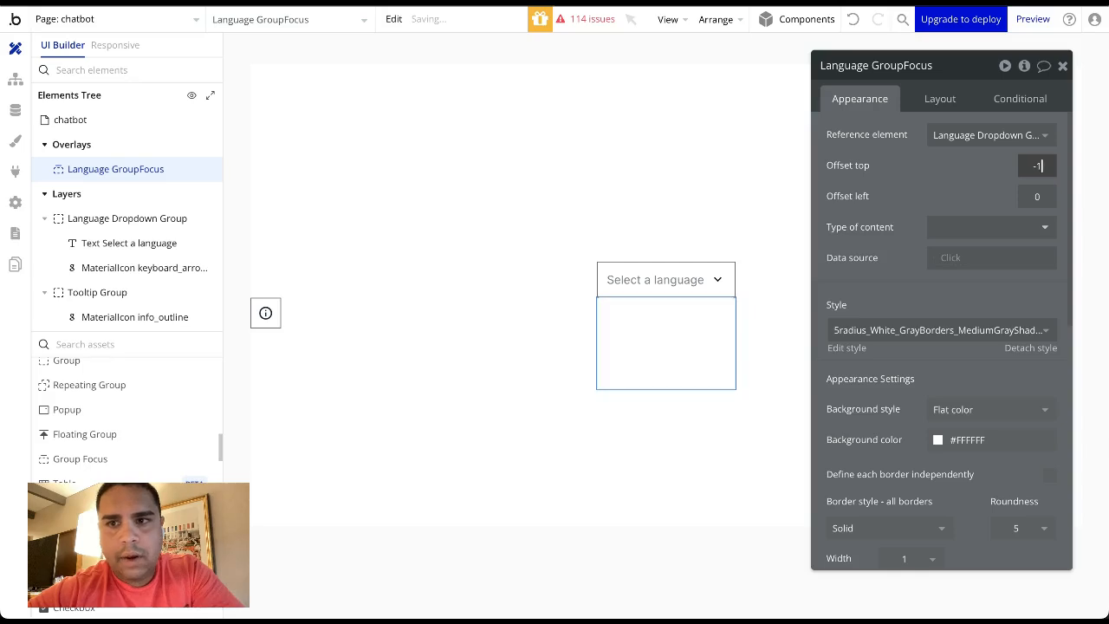
Step: Try negative top offsets for the Language GroupFocus and set the offset to 4
key(BackSpace)
text(5)
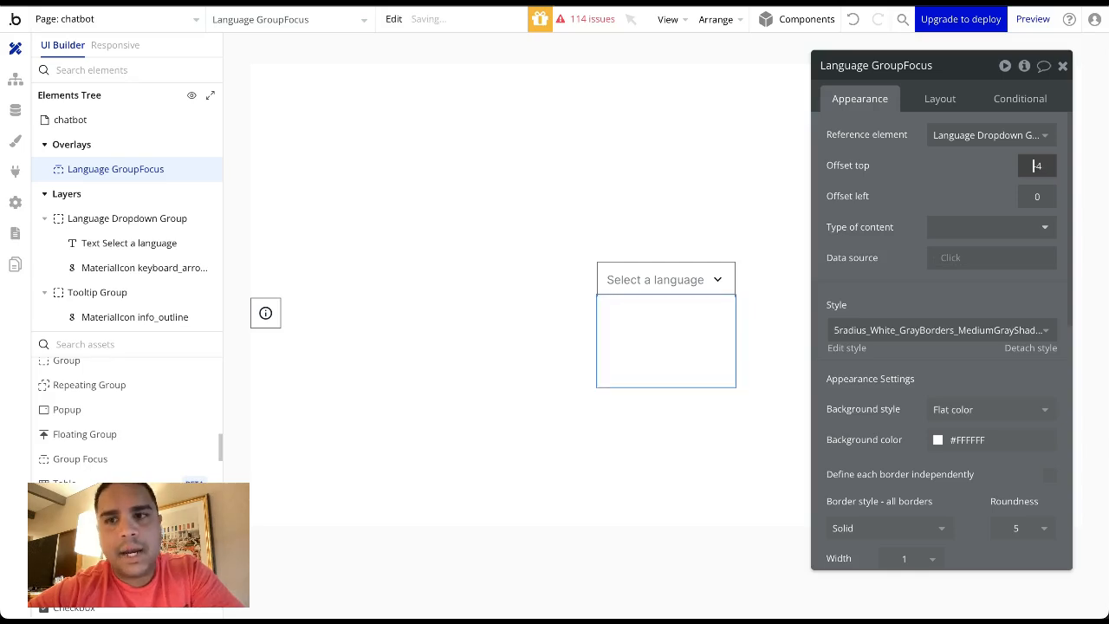
key(Up)
key(Up)
key(Up)
key(Up)
key(Up)
key(Up)
key(Up)
key(Up)
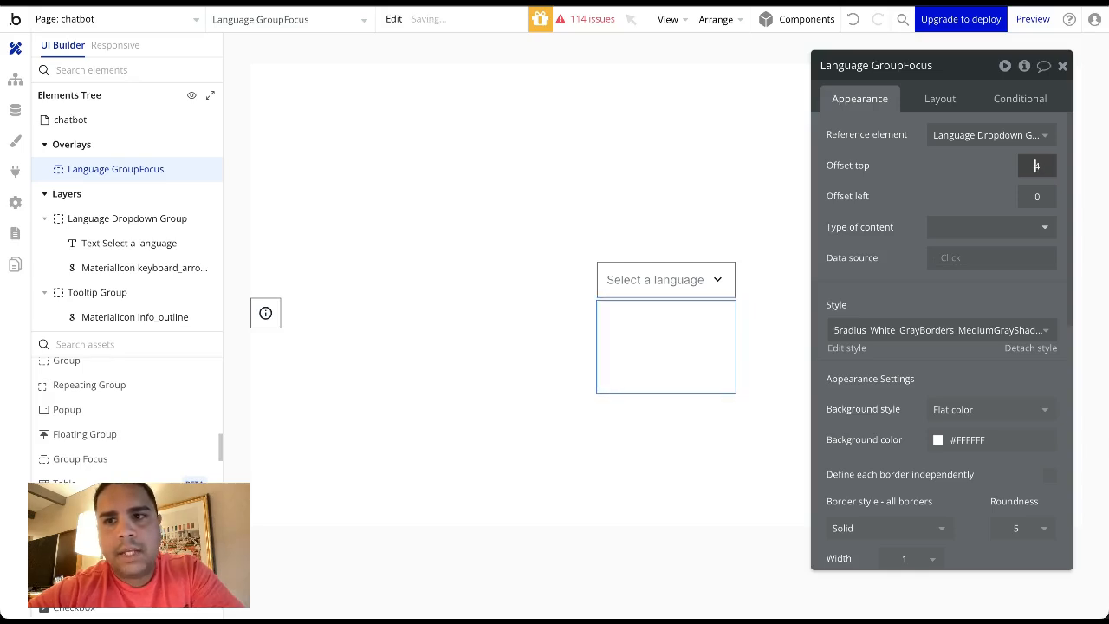
Step: Try a left offset of -9 for the Language GroupFocus and return the offset to 0
click(1031, 197)
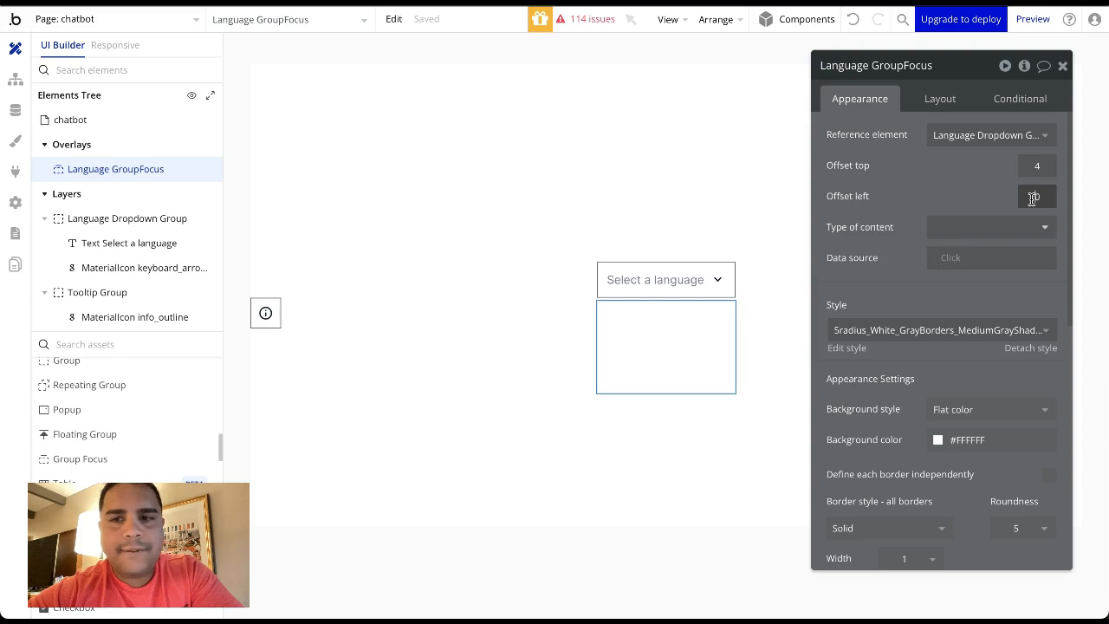
key(Down)
key(Down)
key(Down)
key(Down)
key(Down)
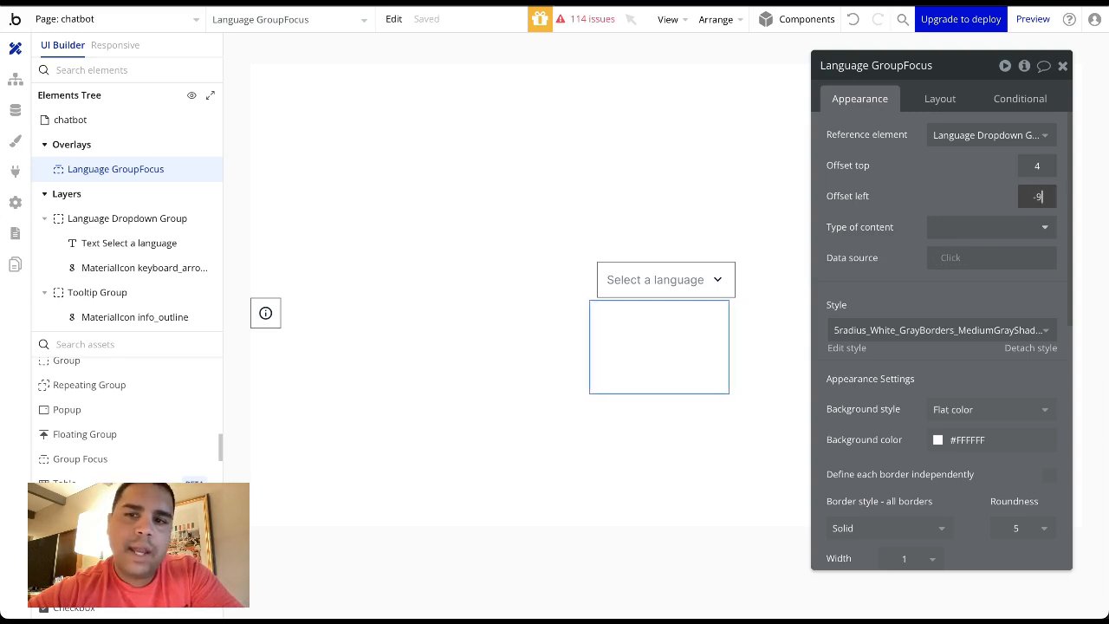
key(Up)
key(Up)
key(Up)
key(Up)
key(Up)
key(Up)
key(Up)
key(Up)
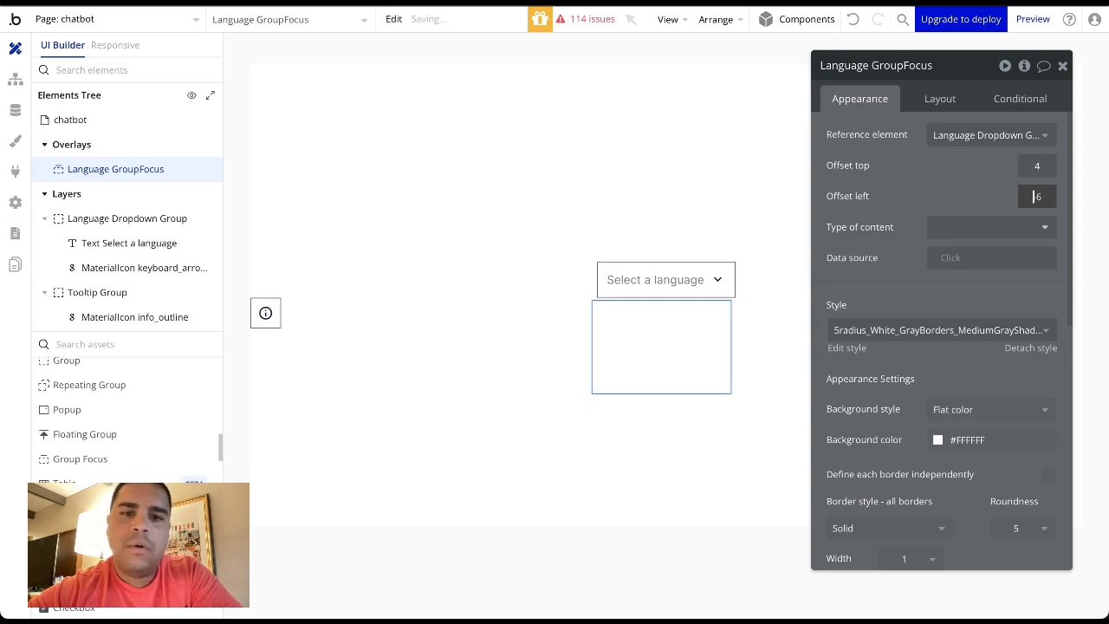
key(Up)
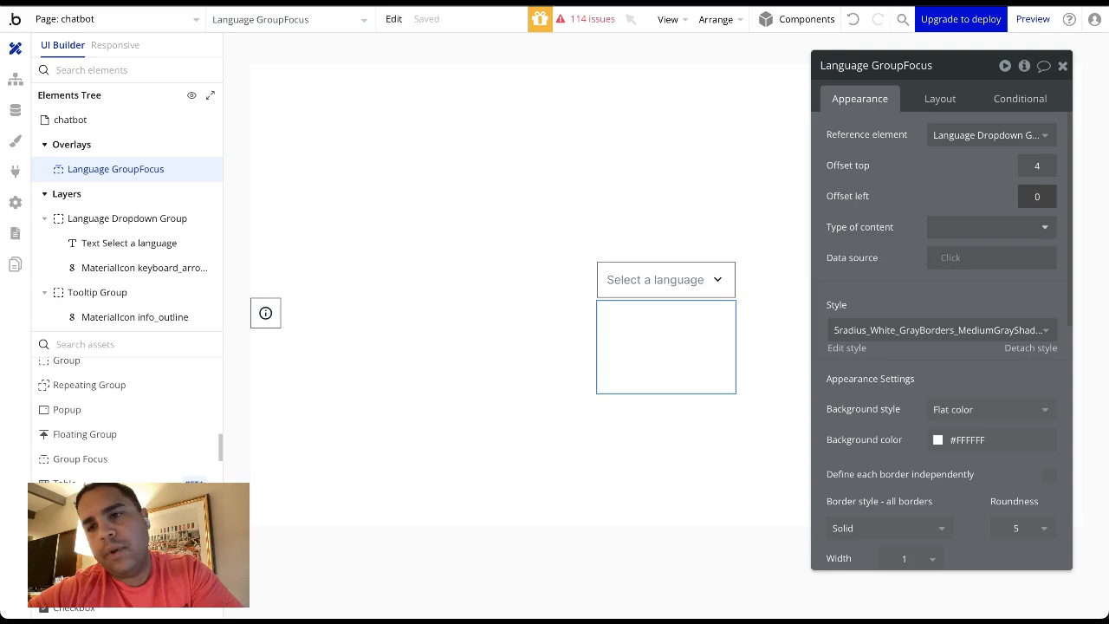
click(962, 184)
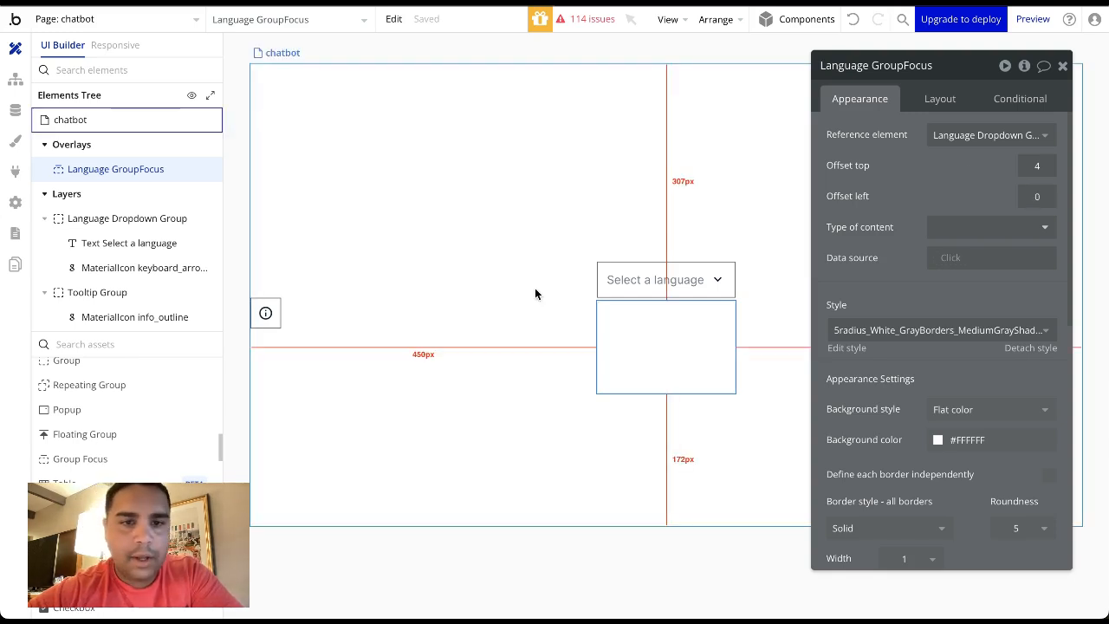
Step: Make the Language GroupFocus fixed-height at 160 px and set its padding to 6 px on all four sides
click(943, 97)
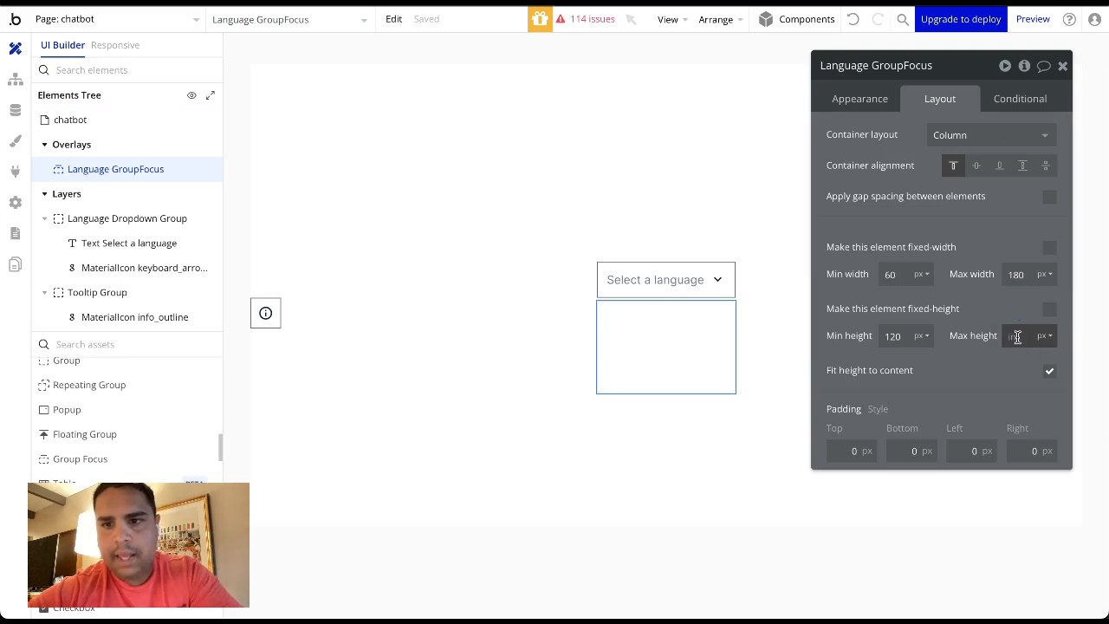
click(1049, 308)
double_click(898, 336)
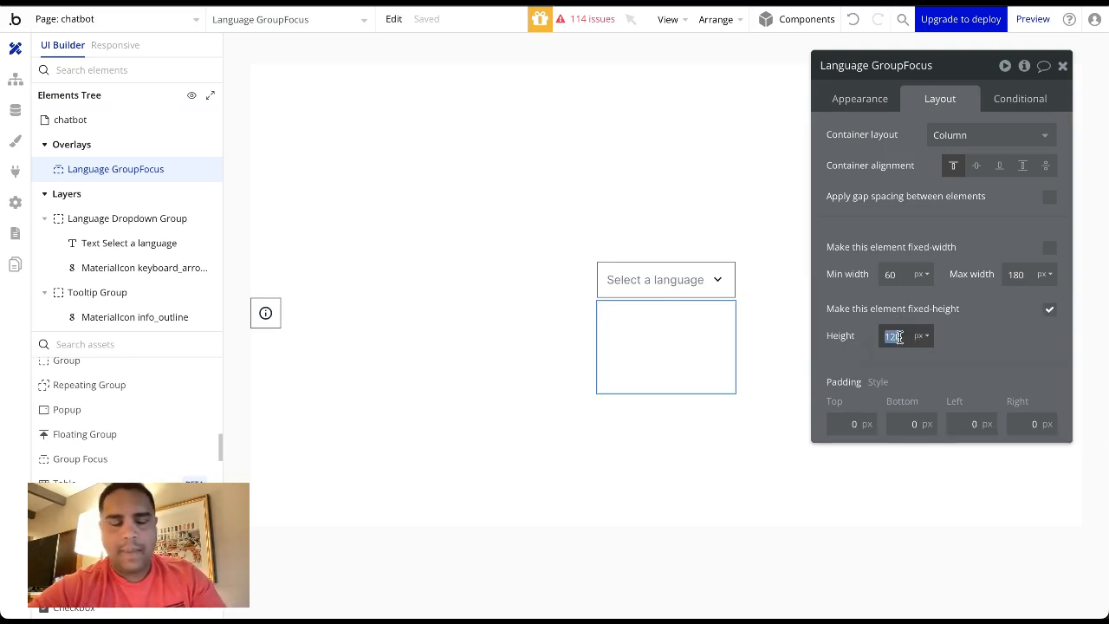
click(984, 365)
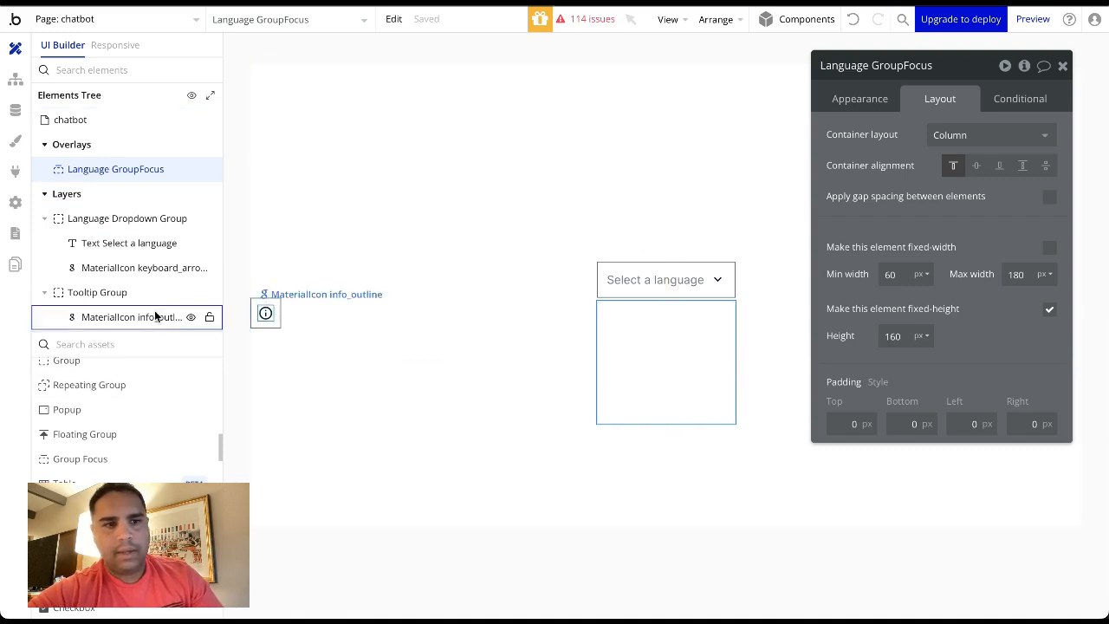
click(843, 424)
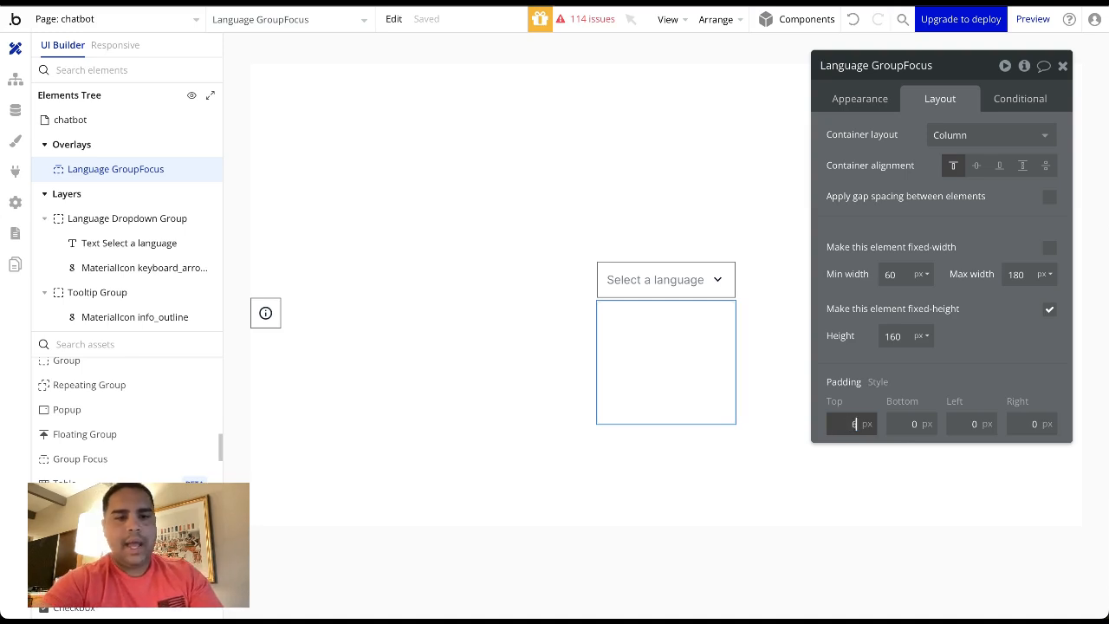
text(6)
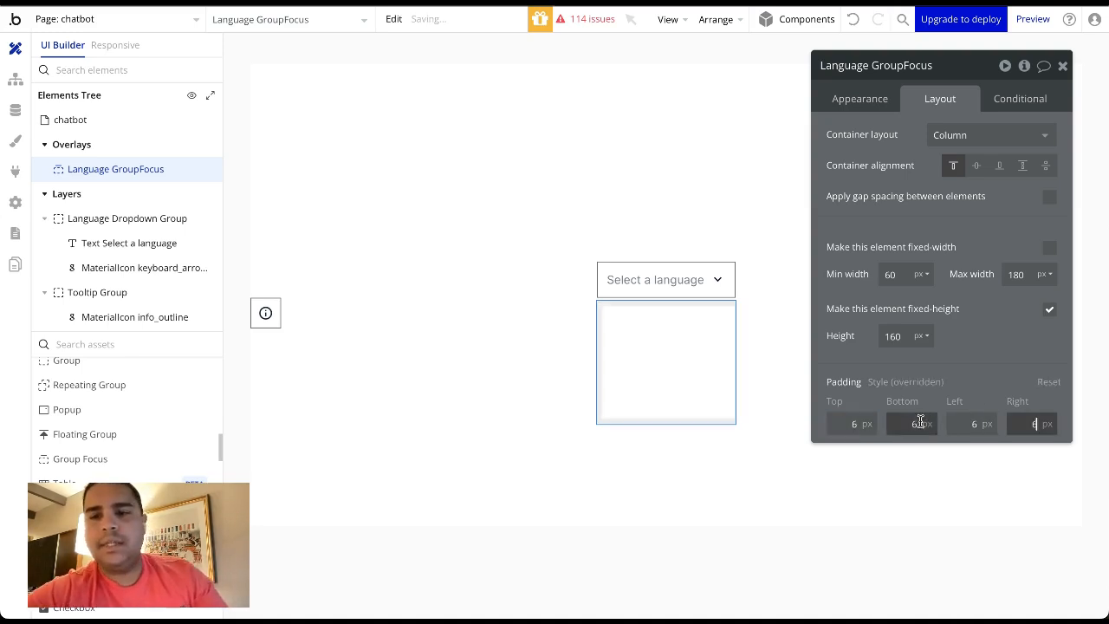
Step: Add a repeating group inside the Language GroupFocus, with fit width to content disabled and a min width of 0 px
click(90, 391)
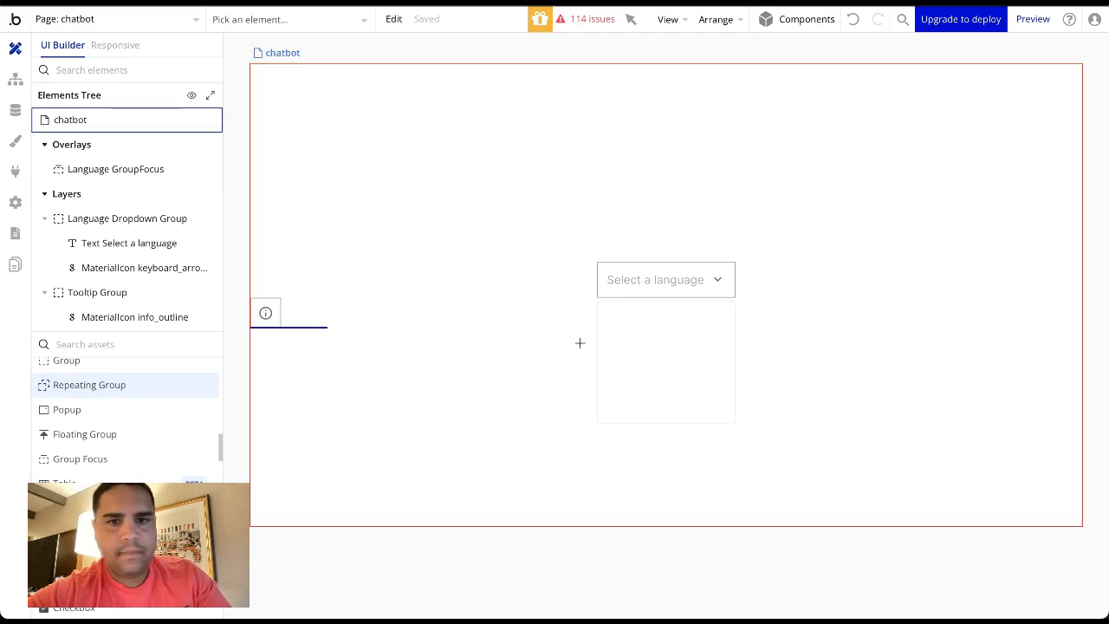
click(629, 322)
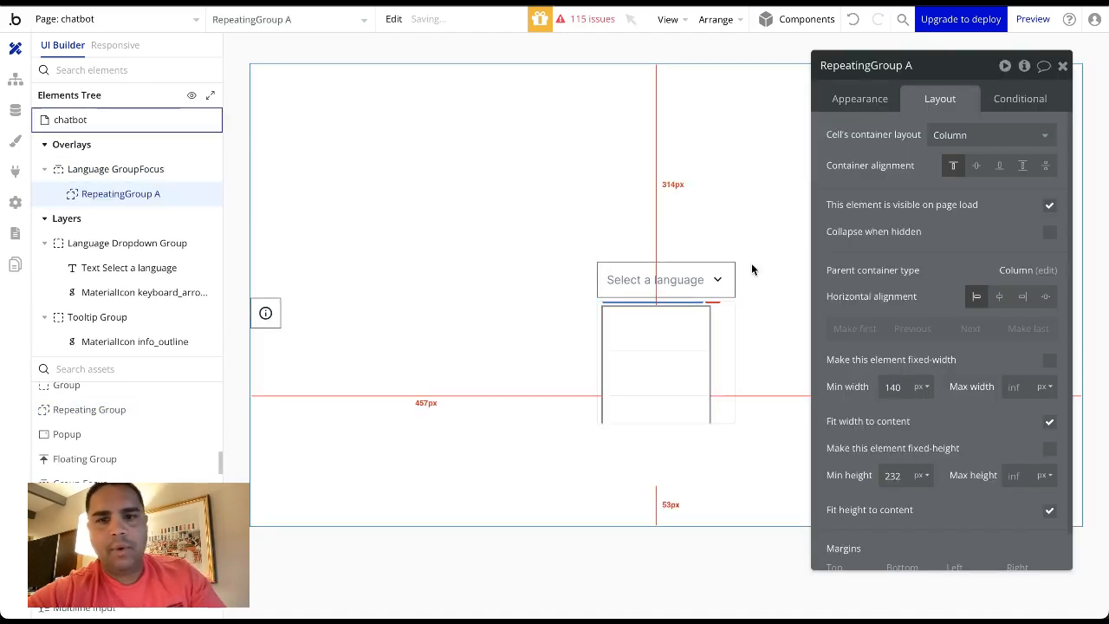
click(1049, 422)
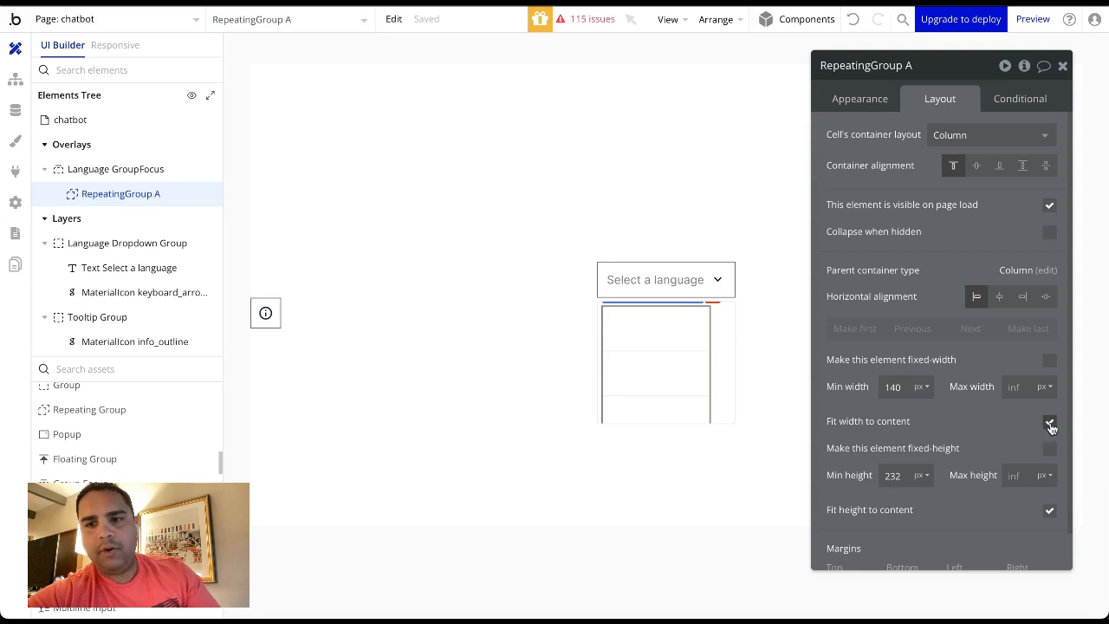
double_click(893, 386)
key(BackSpace)
click(941, 412)
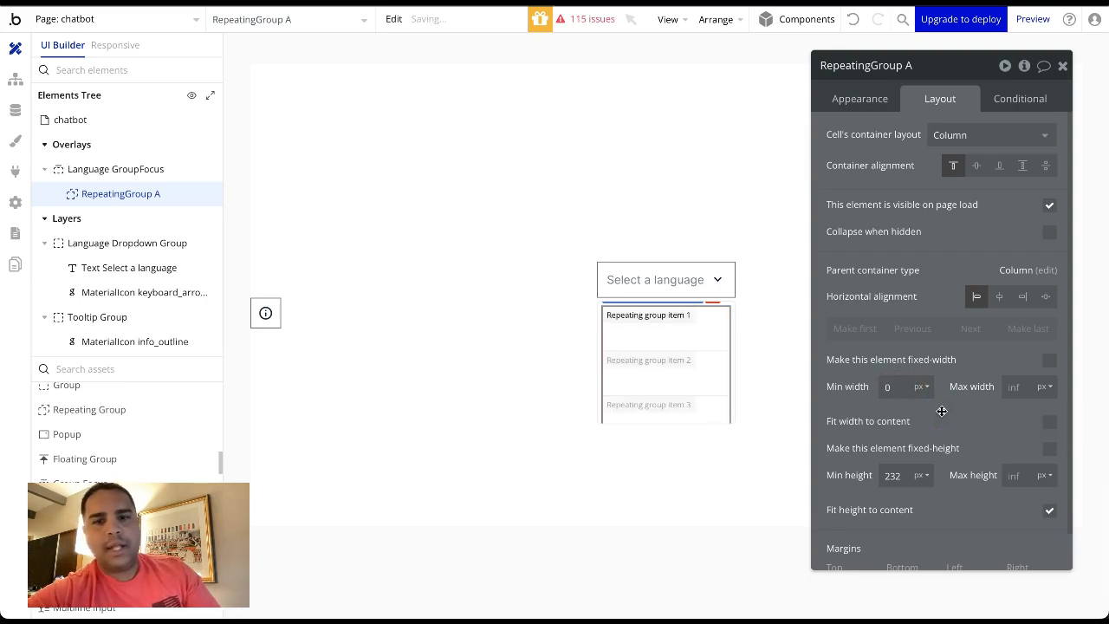
Step: Set the repeating group's min height of row to 44 px
click(859, 98)
double_click(942, 247)
text(51)
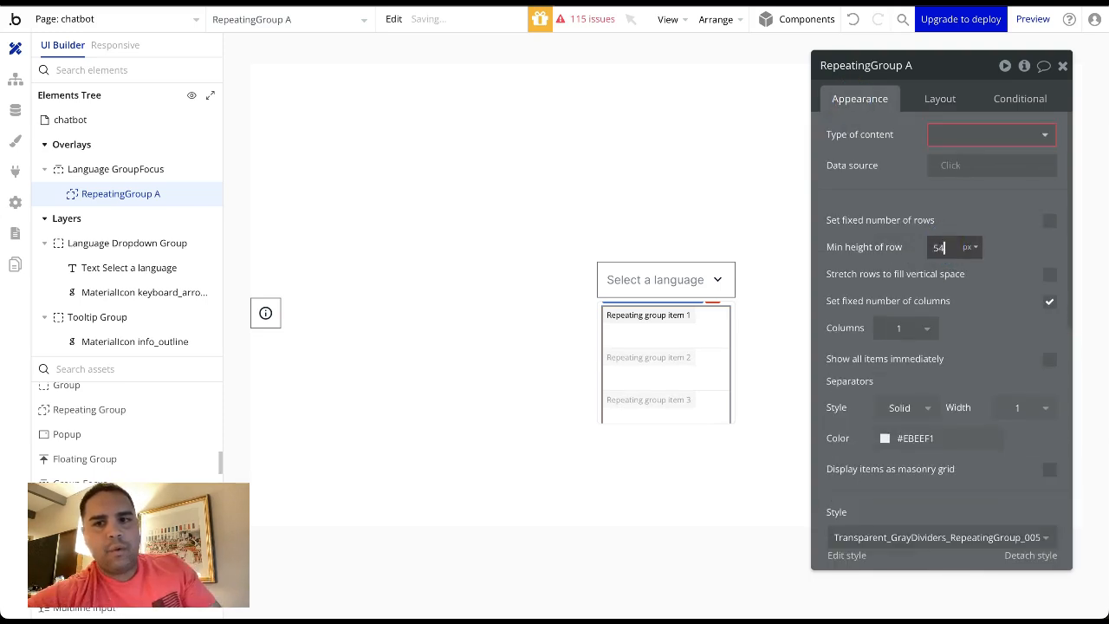
key(BackSpace)
key(BackSpace)
text(44)
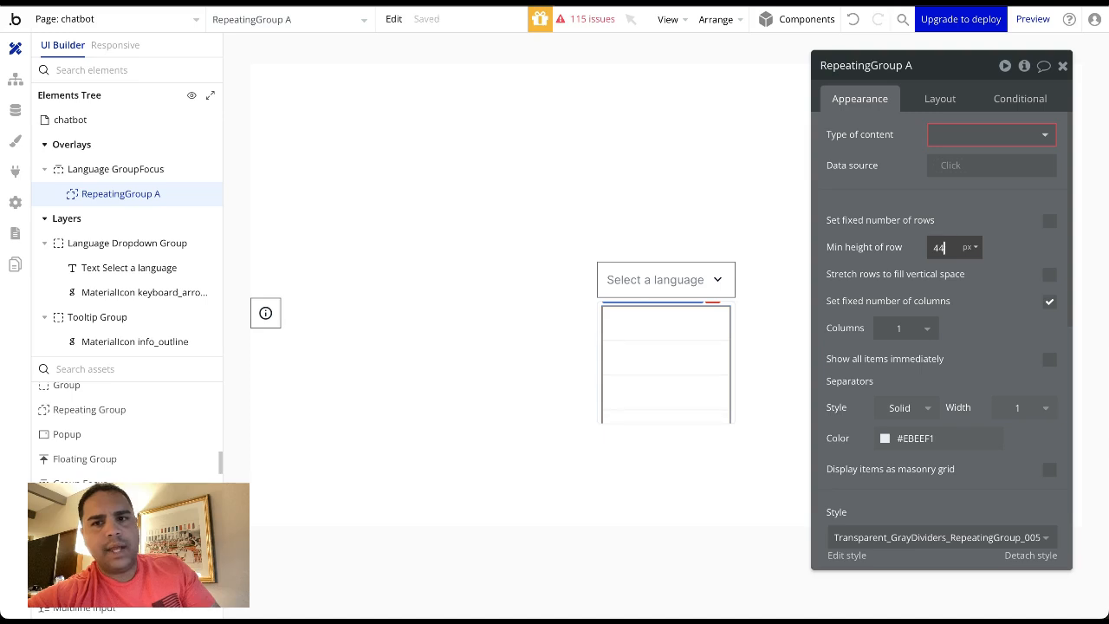
Step: Set the repeating group's type of content to the Language option set
click(980, 136)
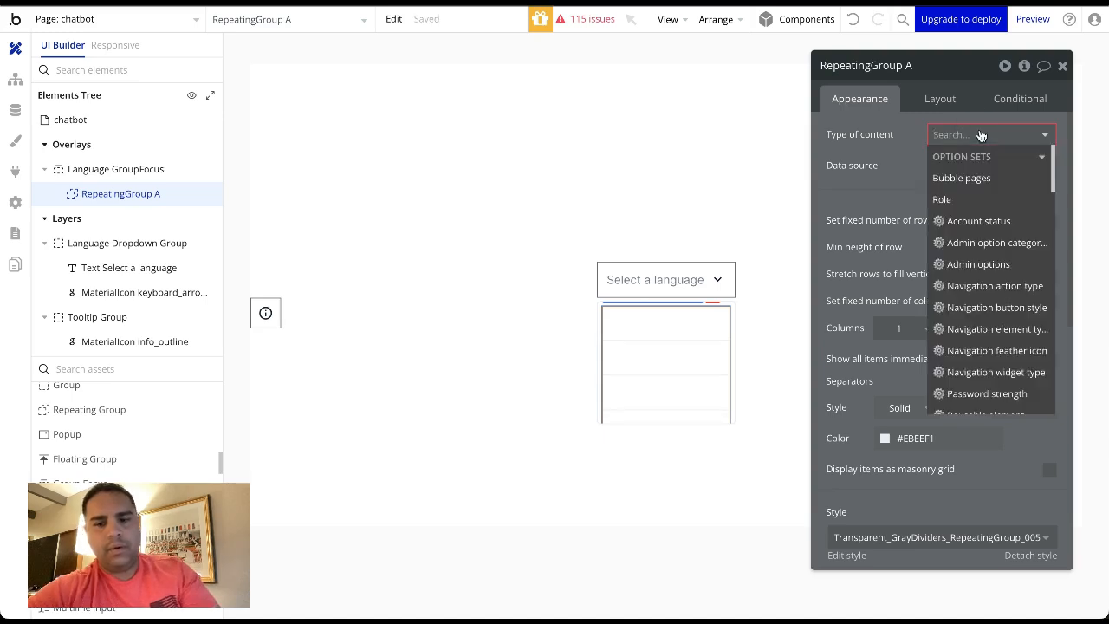
text(lan)
click(960, 178)
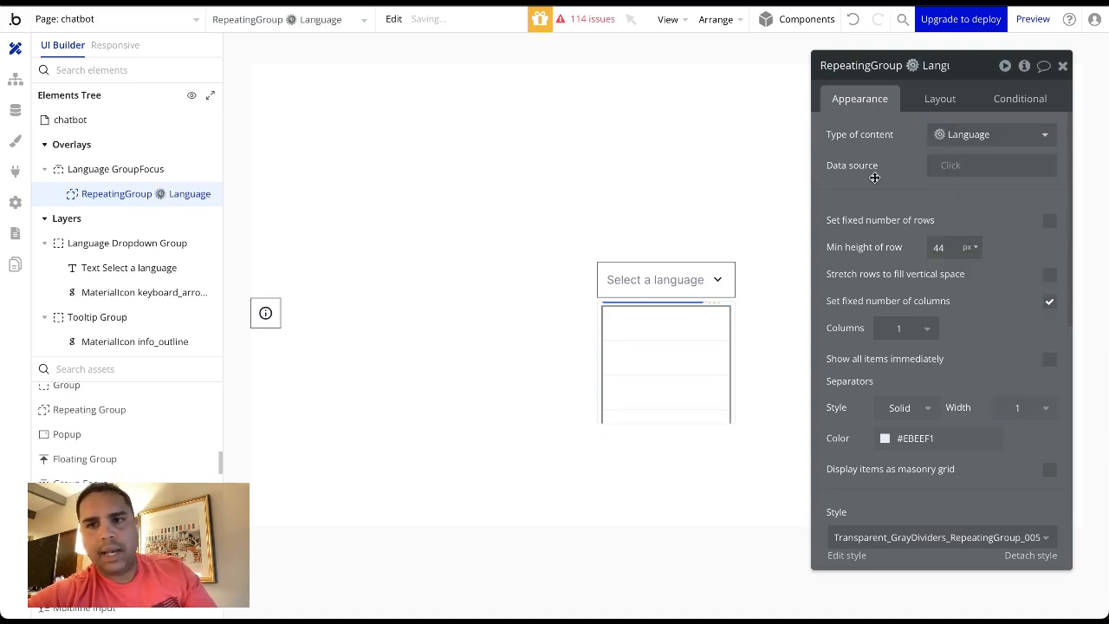
Step: Set the repeating group's data source to get all options from the Language option set
click(945, 167)
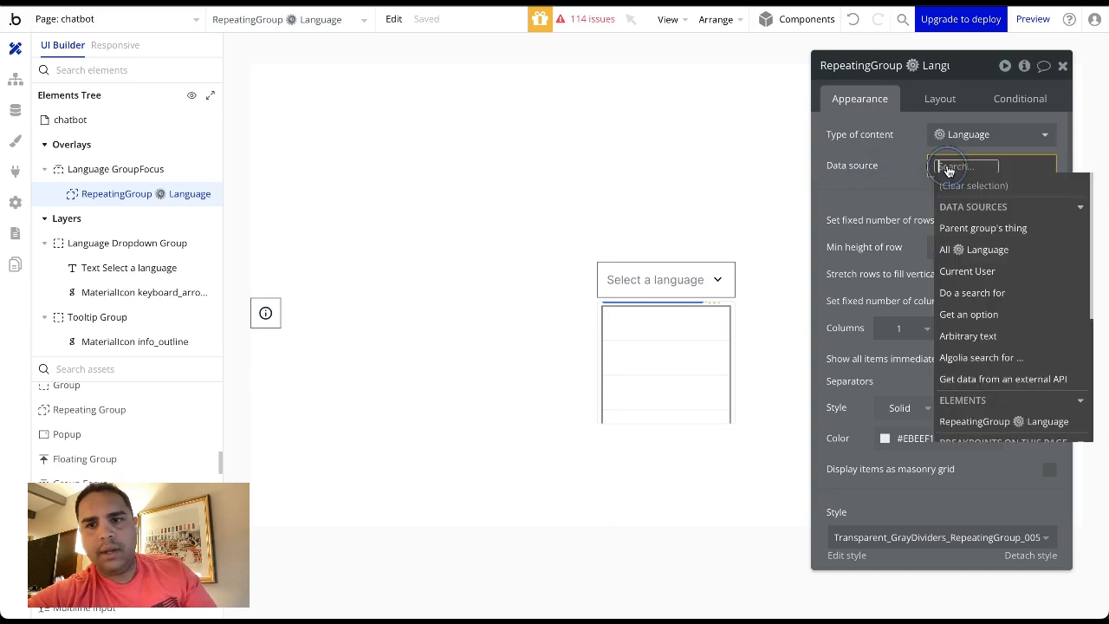
click(968, 315)
click(725, 104)
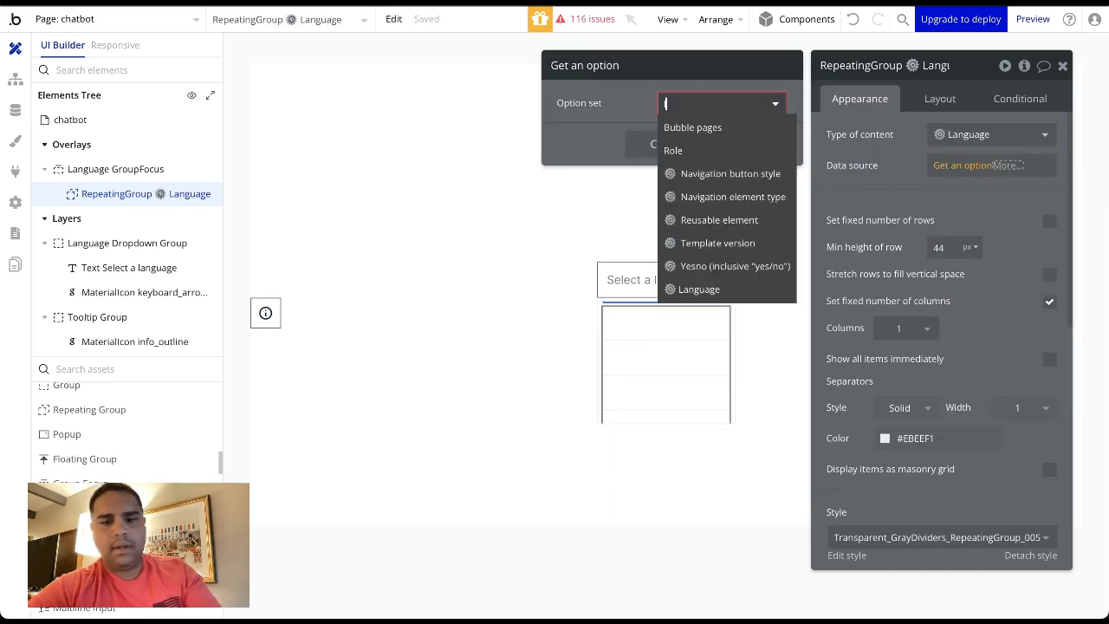
text(lan)
click(716, 127)
click(716, 136)
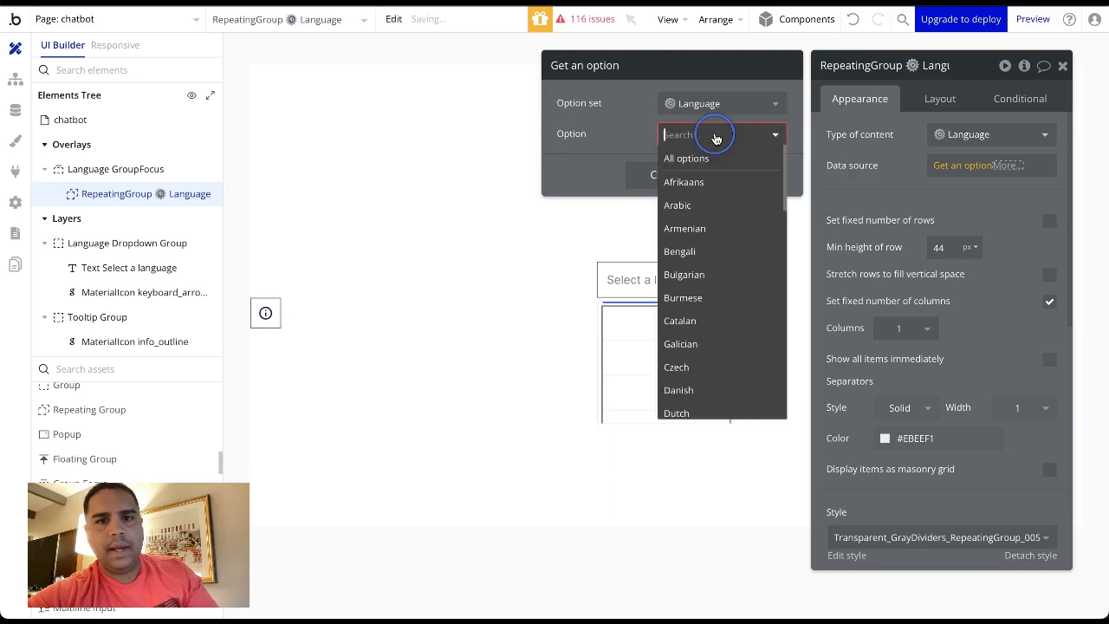
click(700, 158)
click(658, 174)
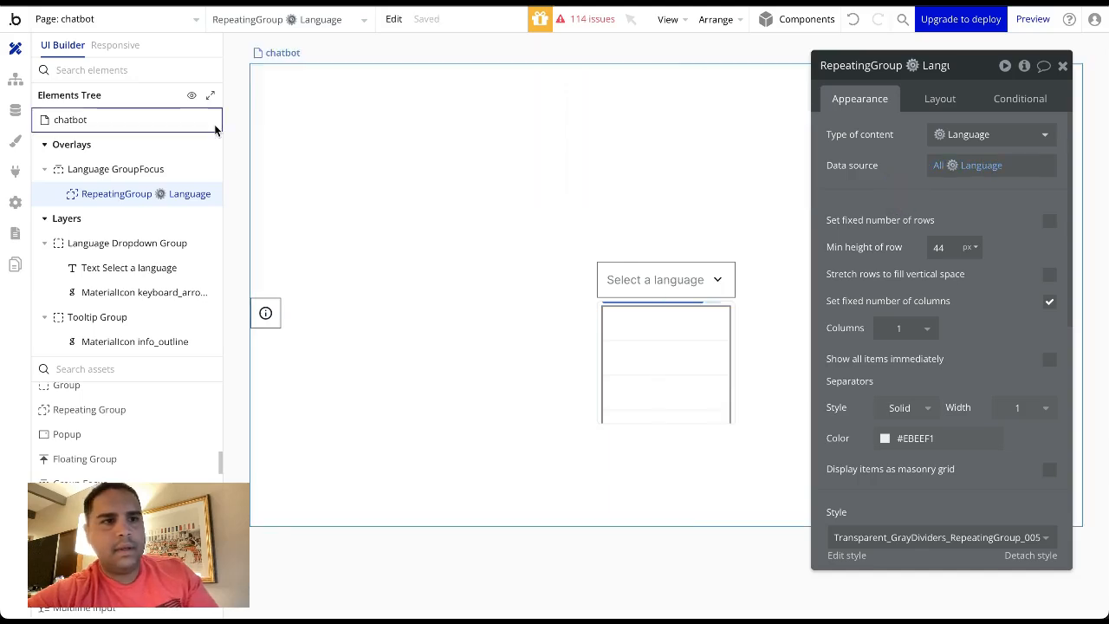
Step: Add a text to the repeating group cell showing Current cell's Language's Display, and disable its fit width to content
scroll(141, 421, up, 5)
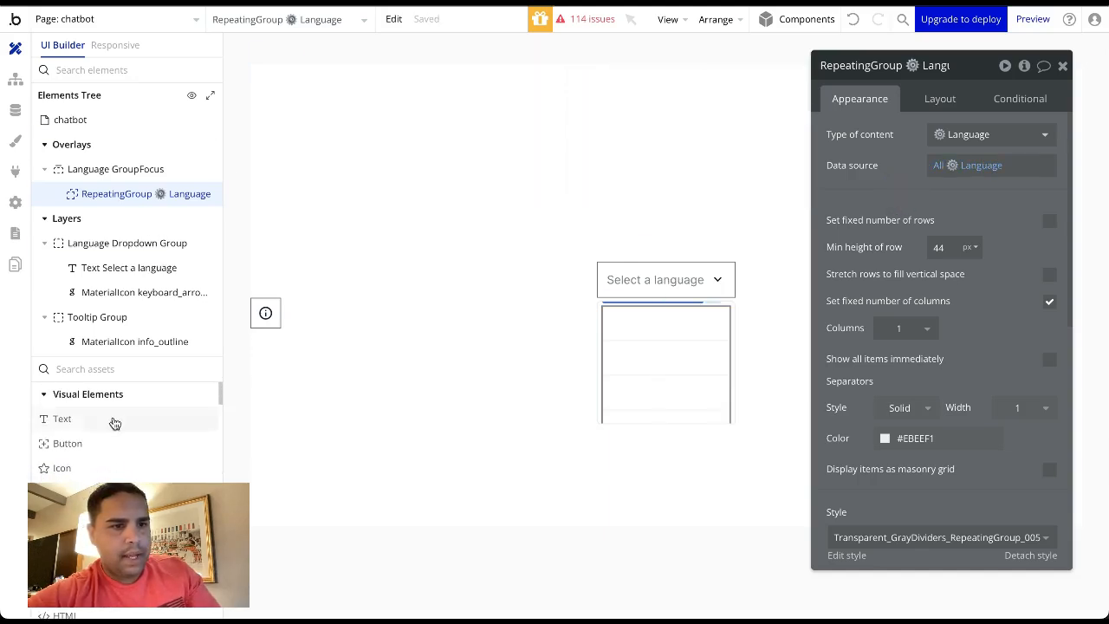
click(115, 421)
click(625, 317)
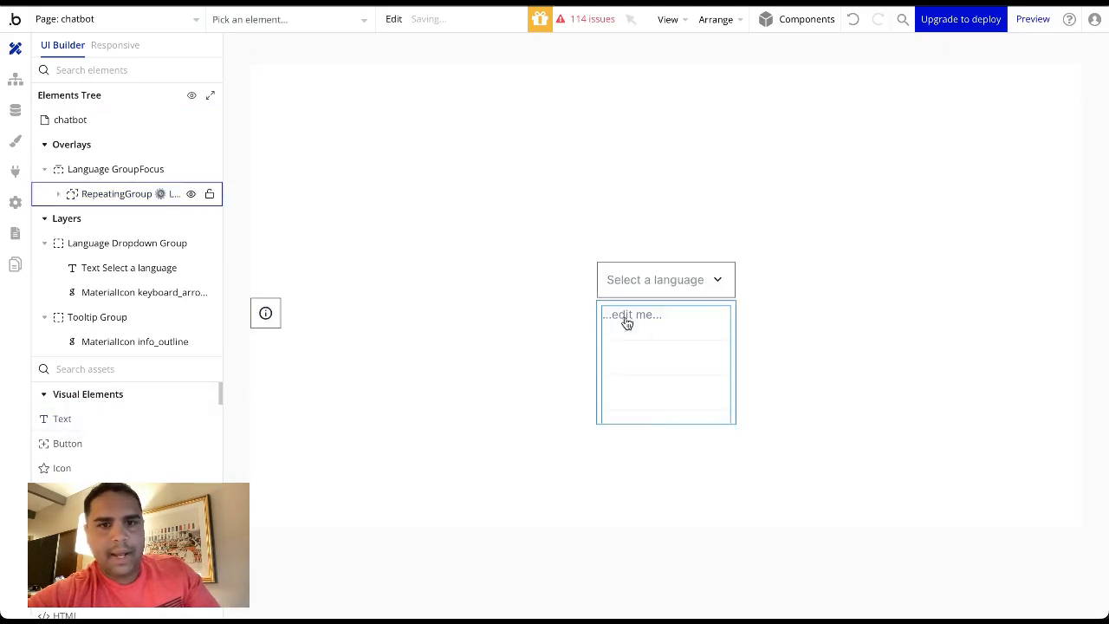
click(812, 137)
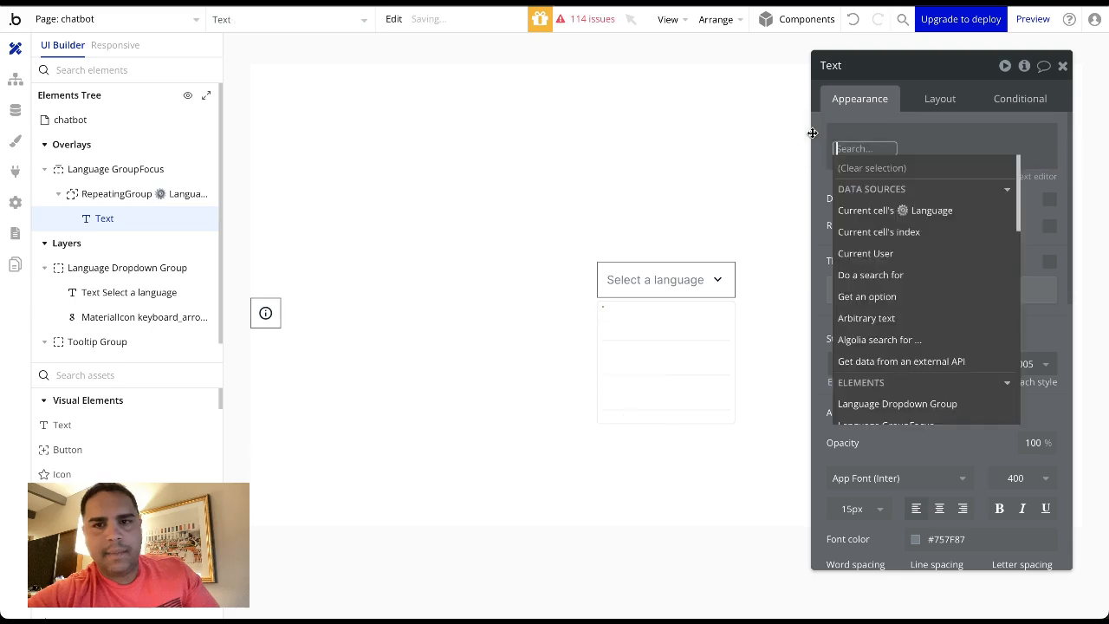
click(887, 211)
click(978, 189)
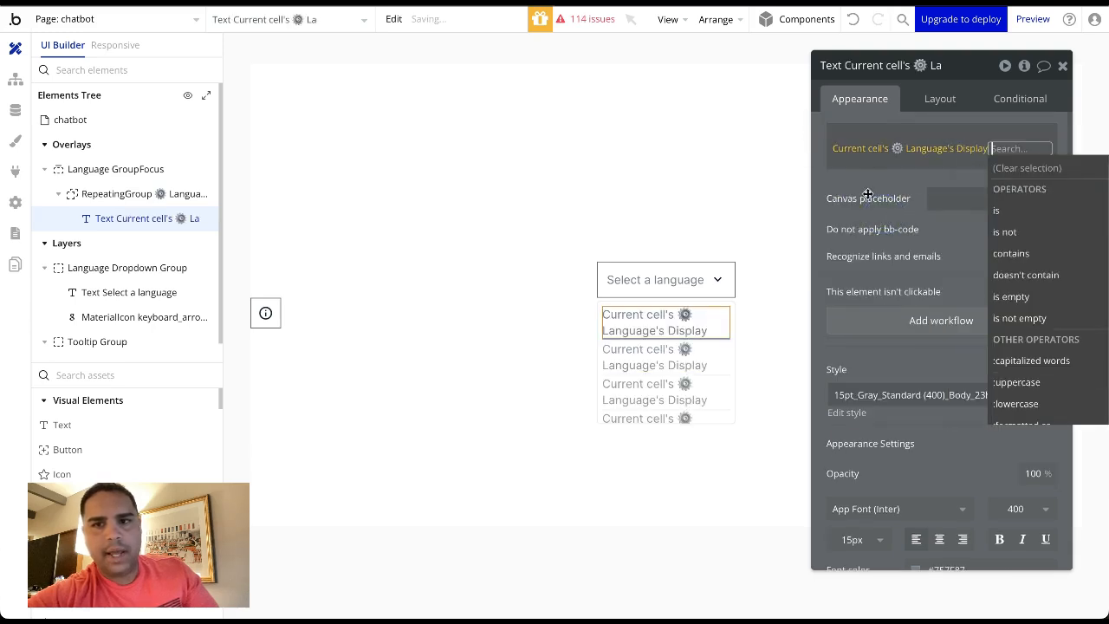
click(860, 194)
click(940, 99)
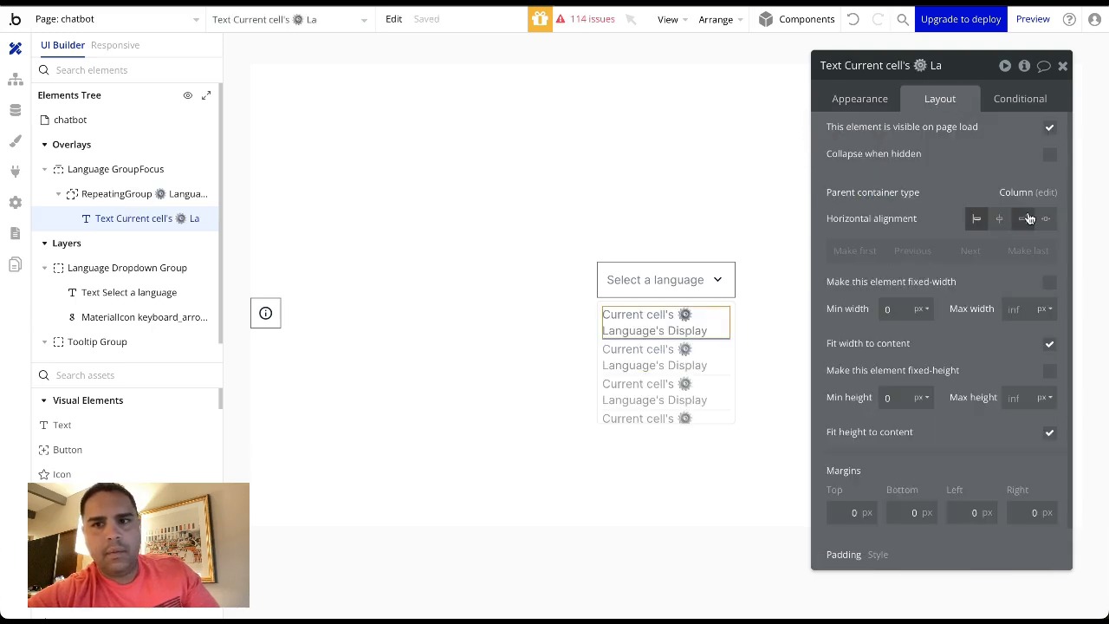
click(1049, 343)
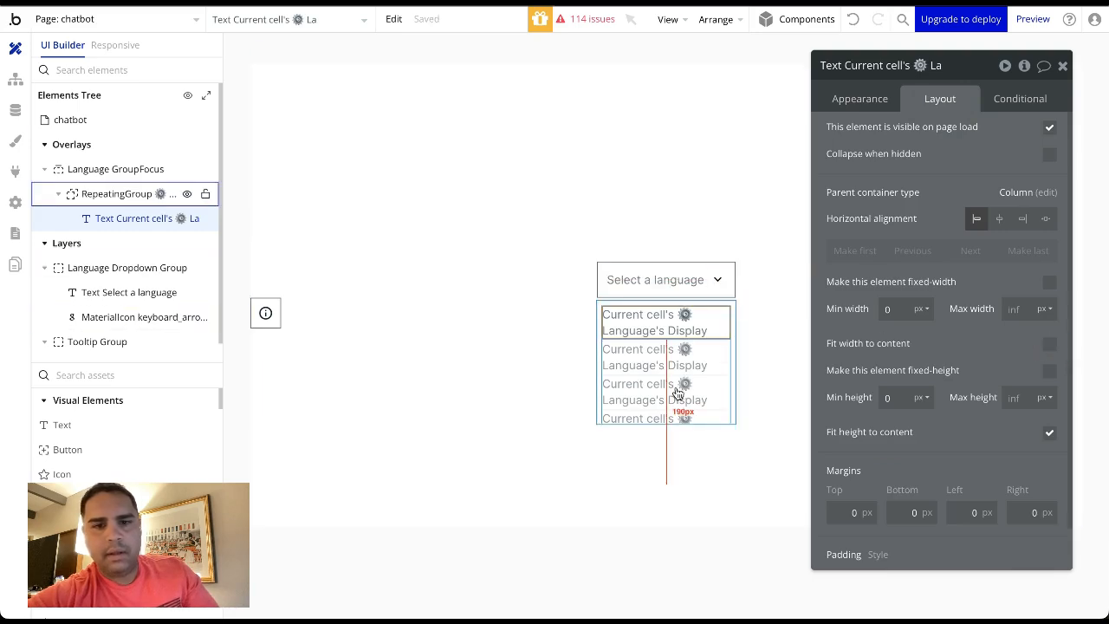
Step: Add a click workflow to the Language Dropdown Group that toggles the Language GroupFocus element, and return to the page design
click(605, 273)
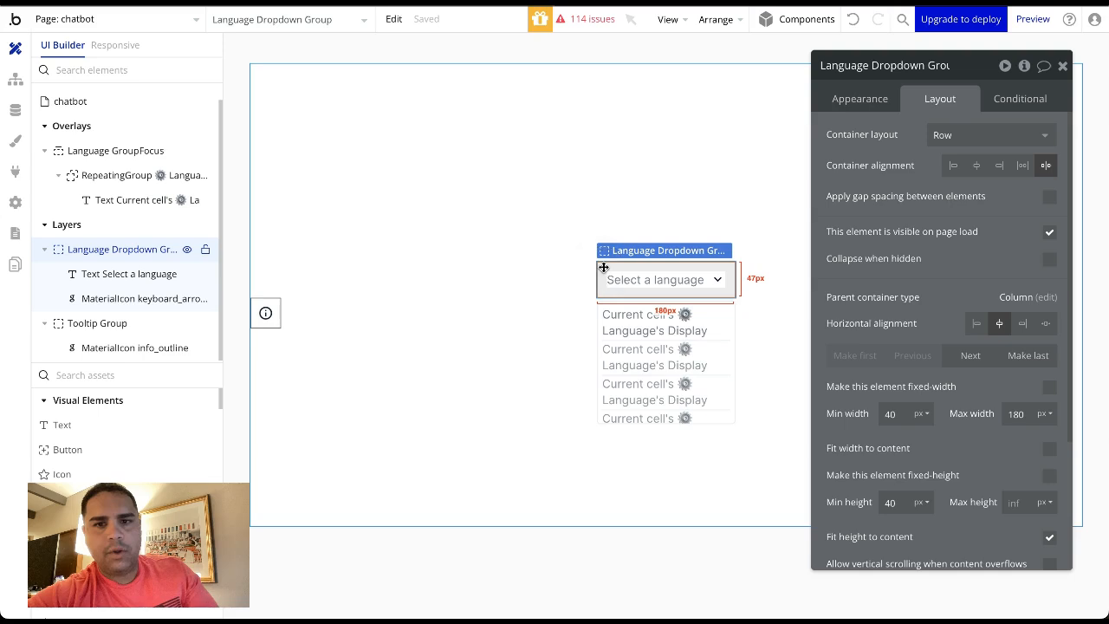
click(859, 98)
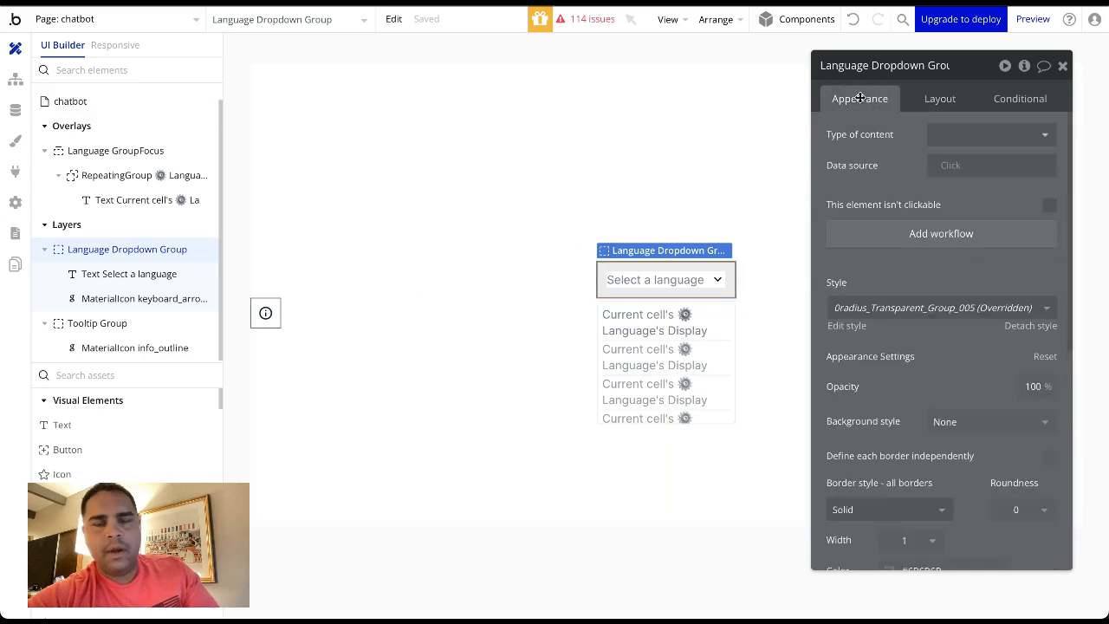
click(931, 227)
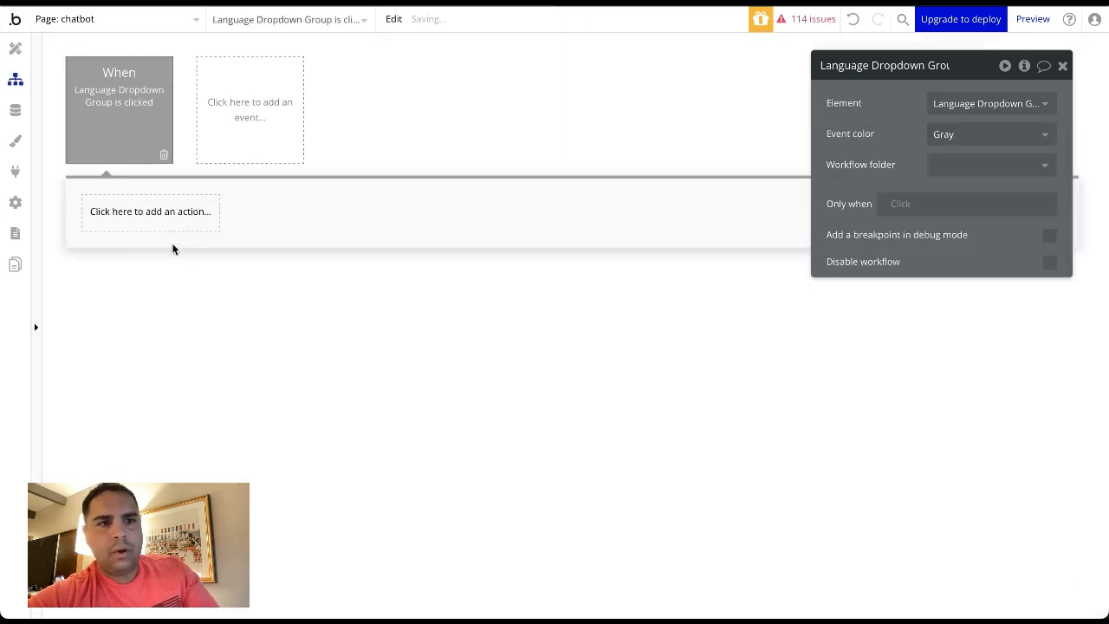
click(165, 213)
mouse_move(148, 424)
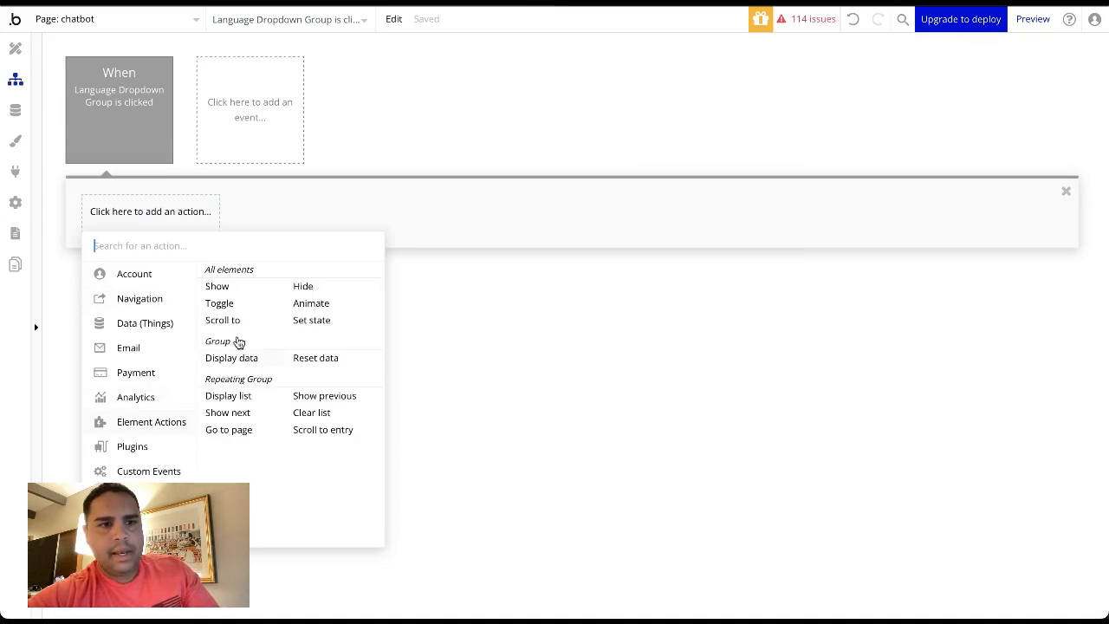
click(230, 305)
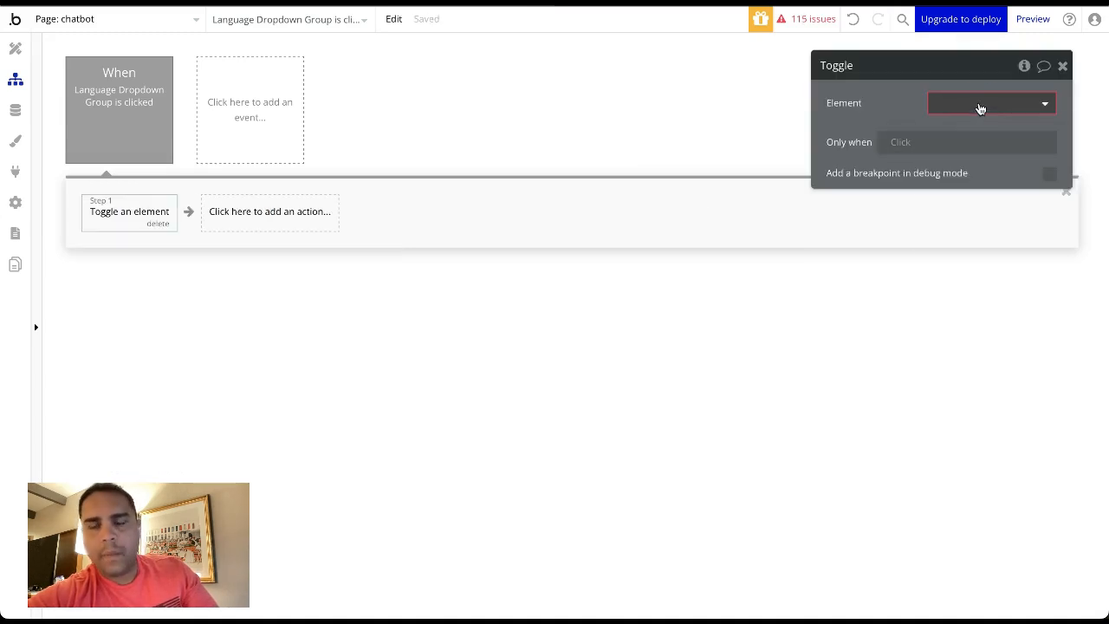
click(980, 108)
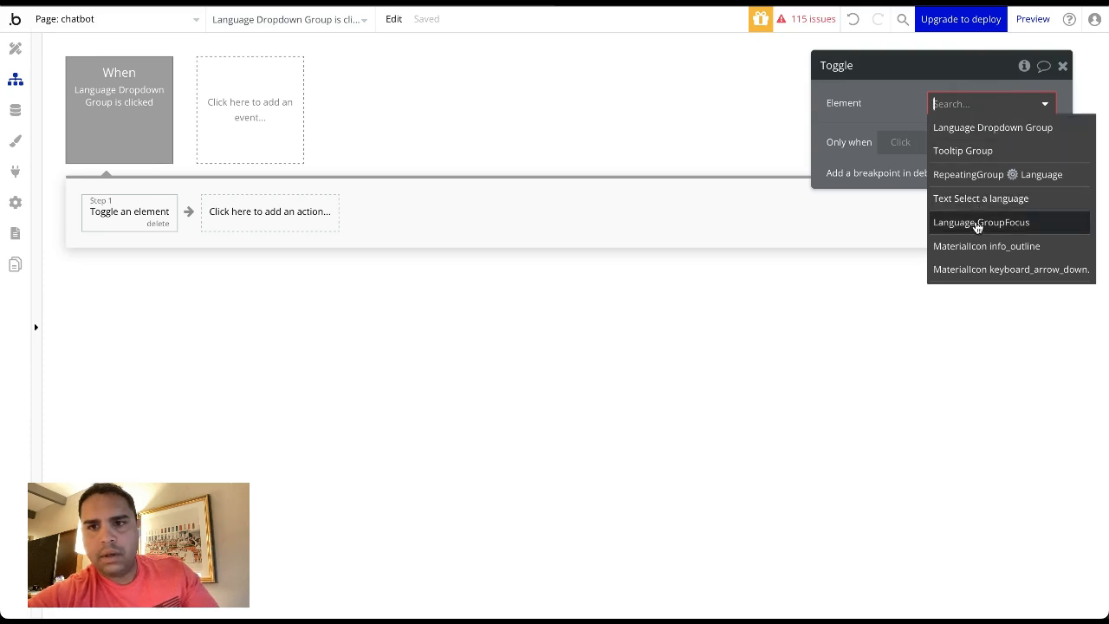
click(980, 222)
click(17, 51)
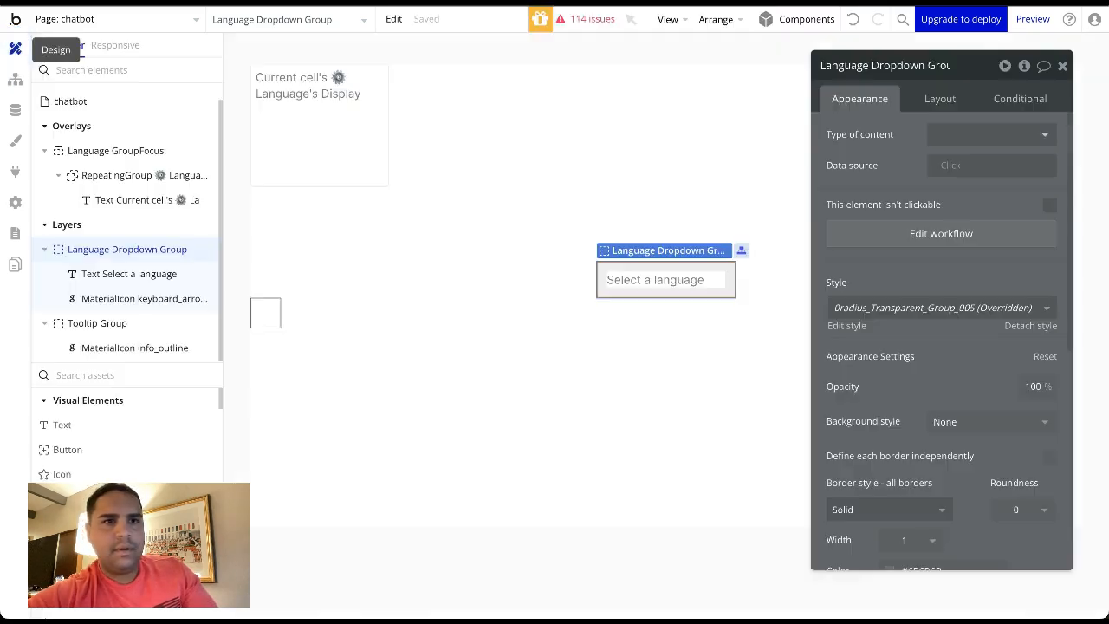
Step: Refresh the page preview, open the custom language dropdown and look through its full list of languages
click(657, 4)
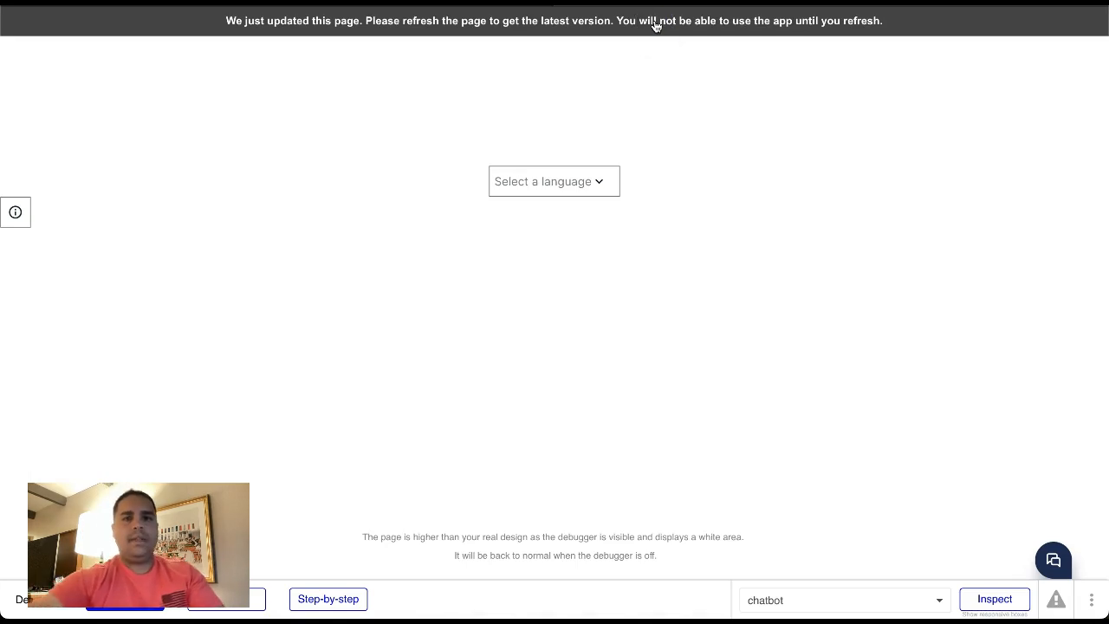
click(656, 26)
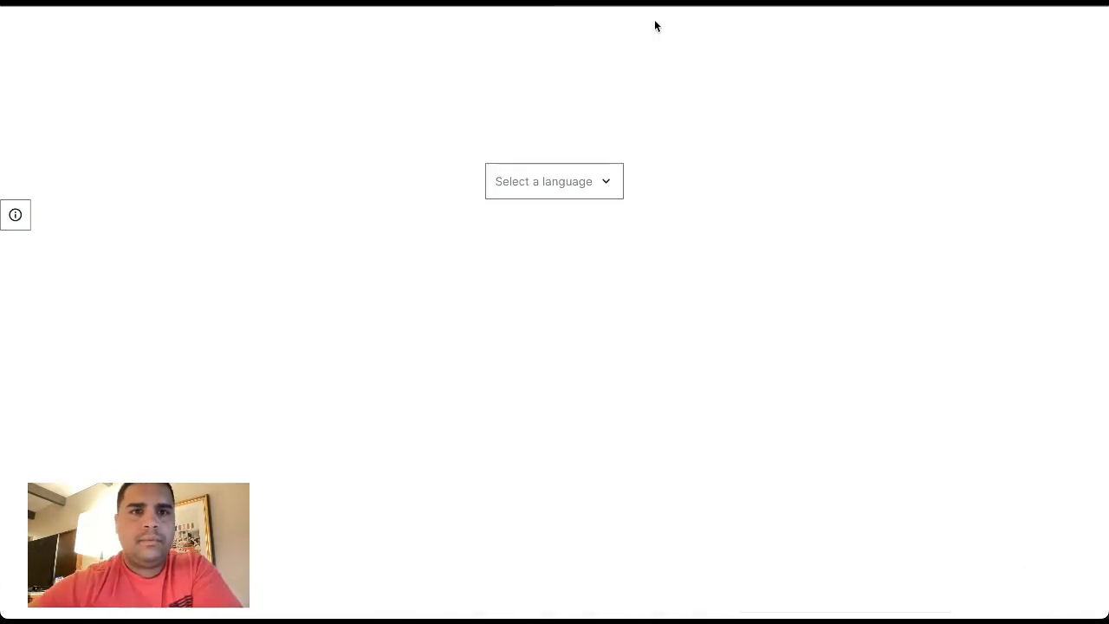
click(600, 182)
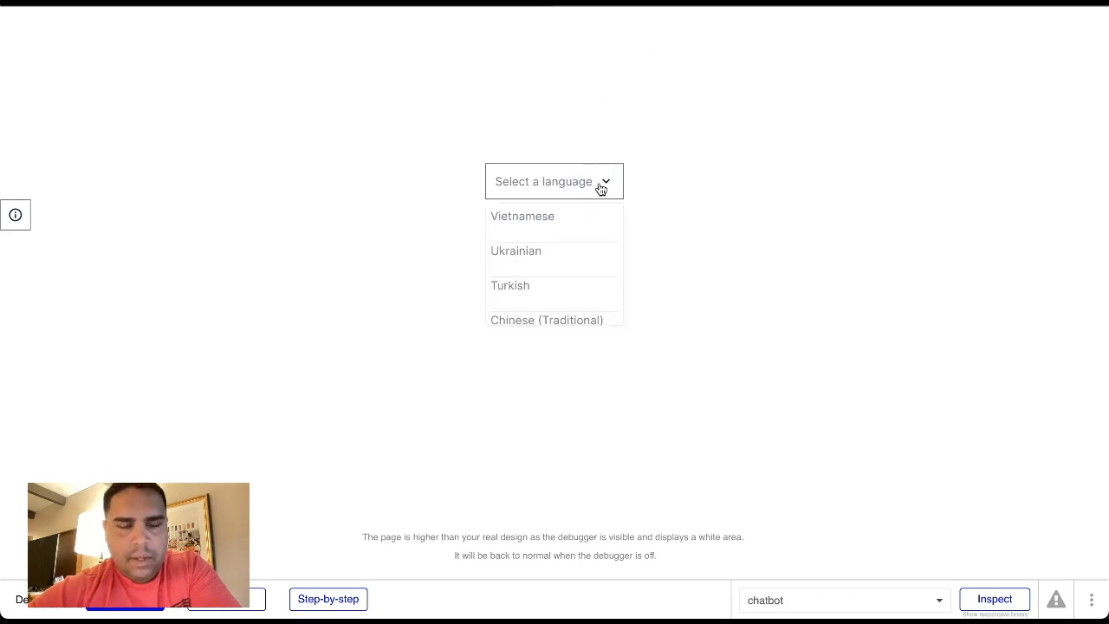
scroll(555, 258, down, 5)
scroll(555, 257, up, 5)
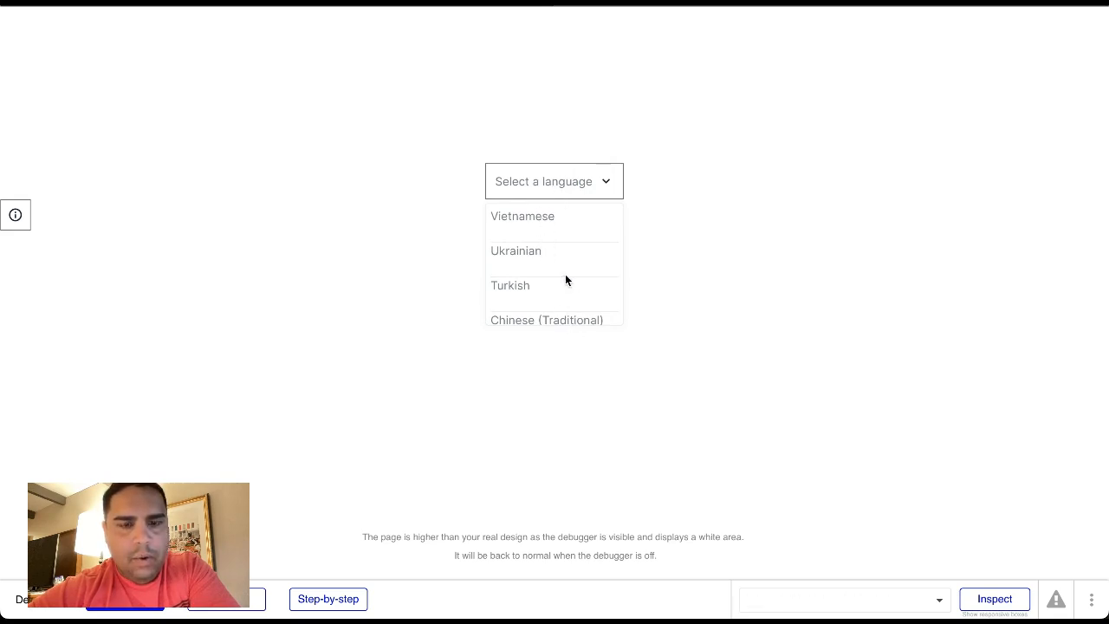
scroll(565, 273, down, 4)
scroll(565, 276, down, 15)
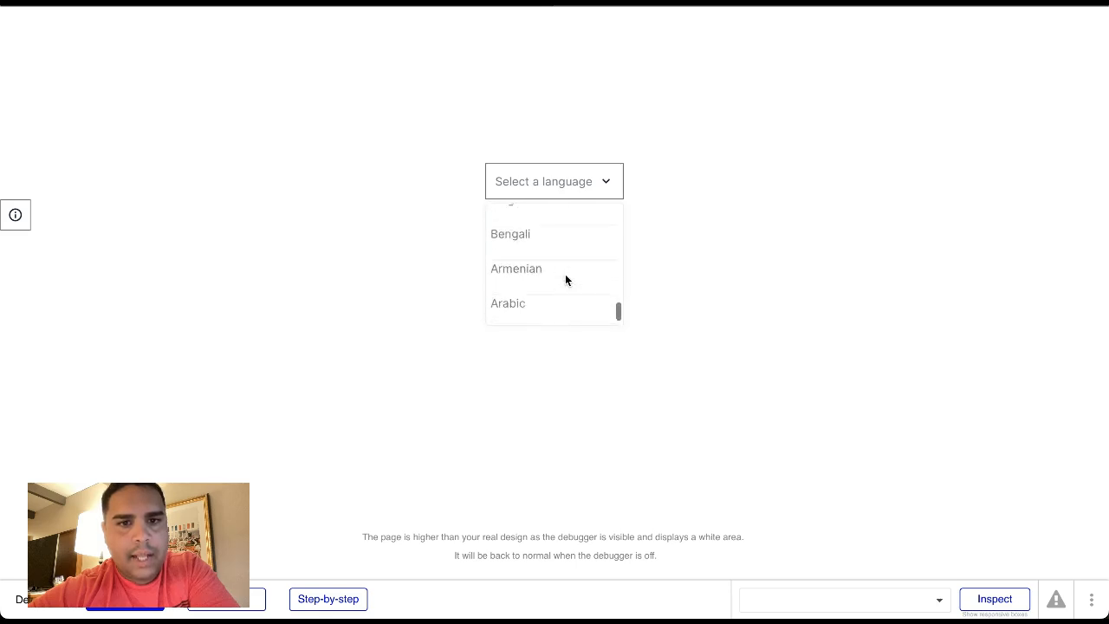
scroll(565, 279, up, 20)
Step: Test the toggle workflow in the preview by repeatedly closing and reopening the custom language dropdown
click(585, 183)
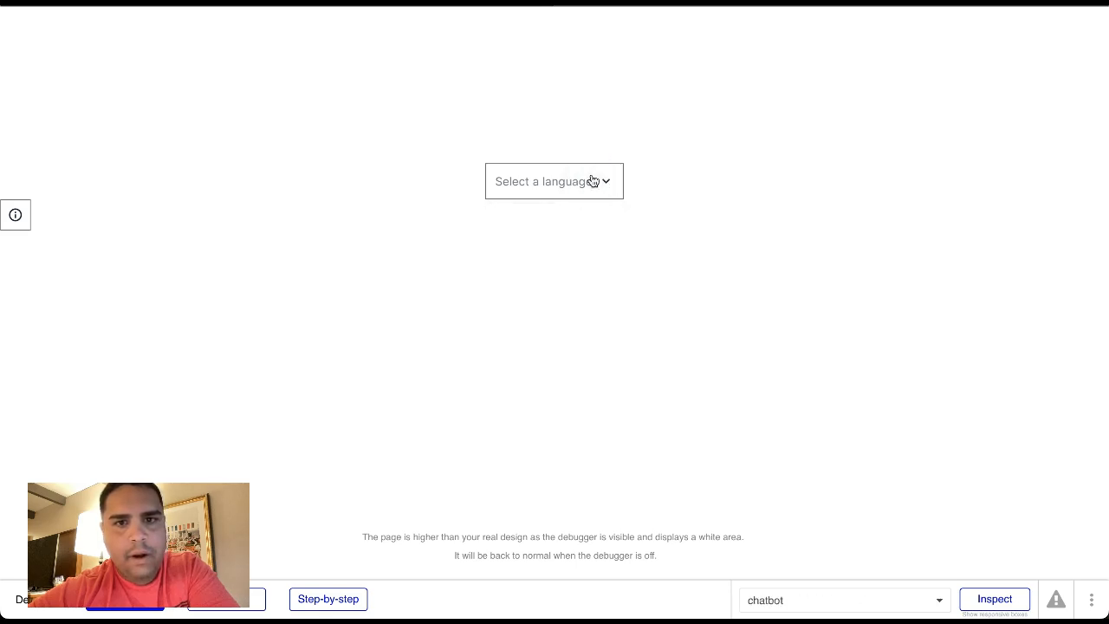
click(593, 181)
click(592, 181)
click(593, 181)
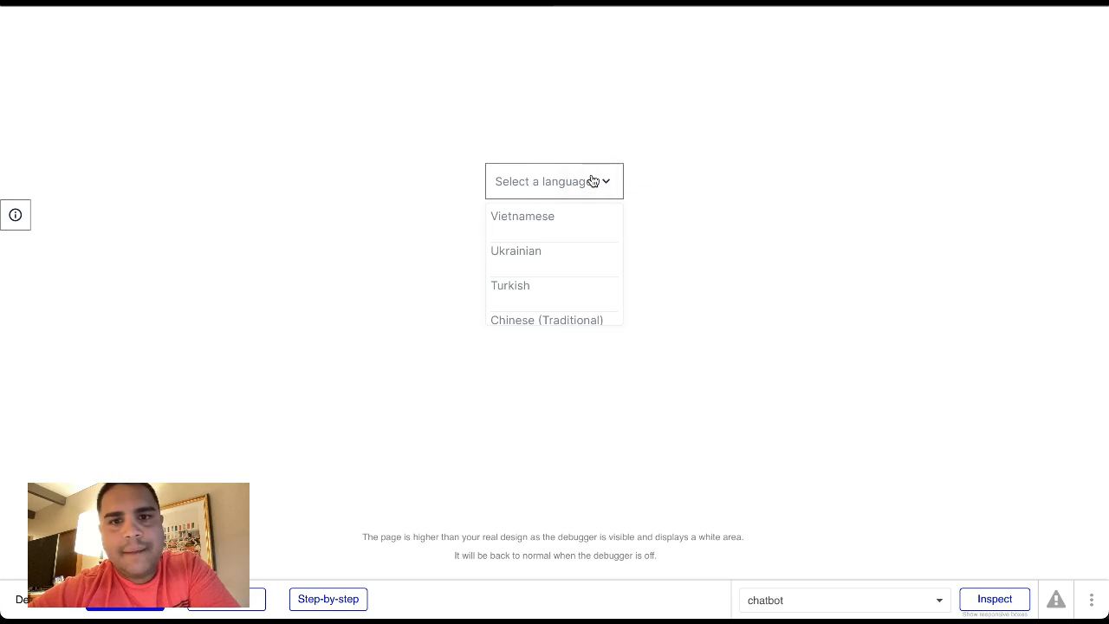
click(593, 181)
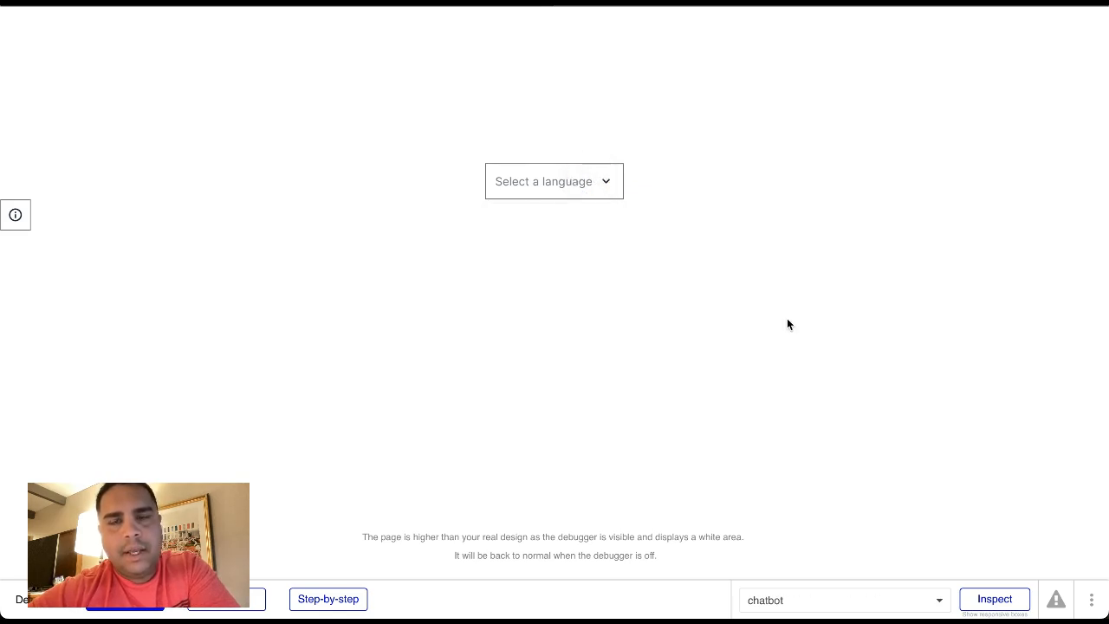
click(591, 180)
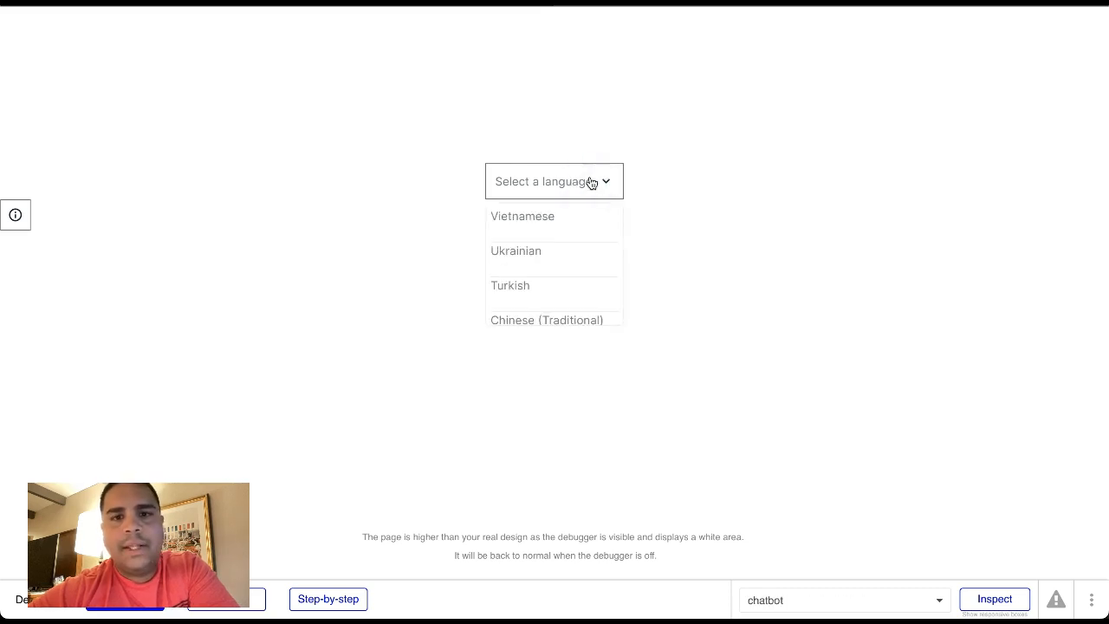
Step: Return to the editor and add a standard Dropdown element to the chatbot page below the existing groups
click(423, 3)
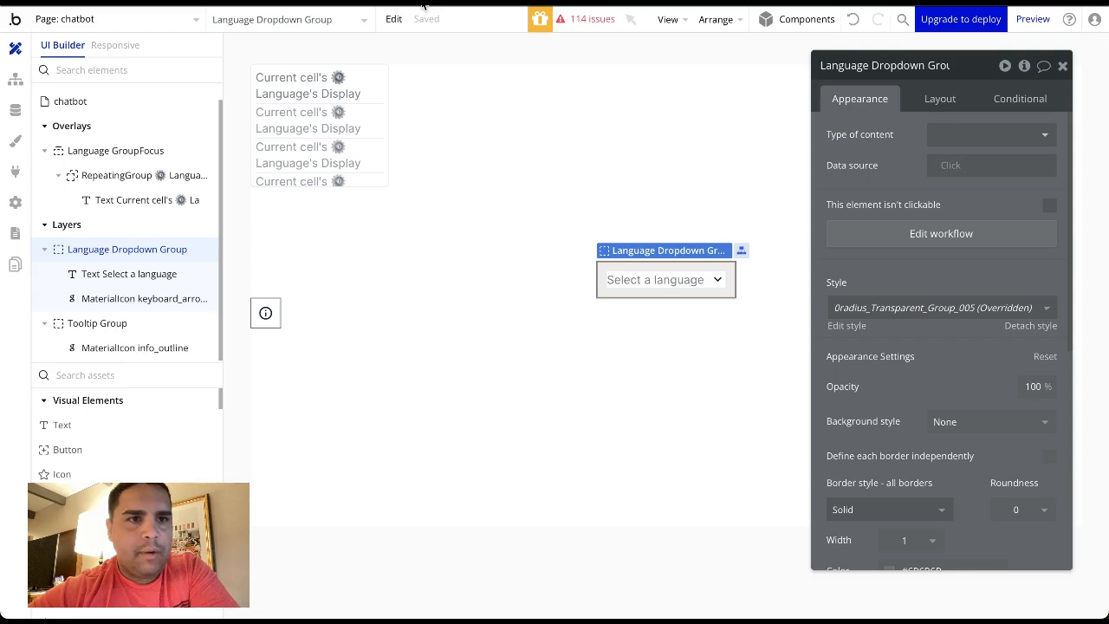
scroll(130, 448, down, 1)
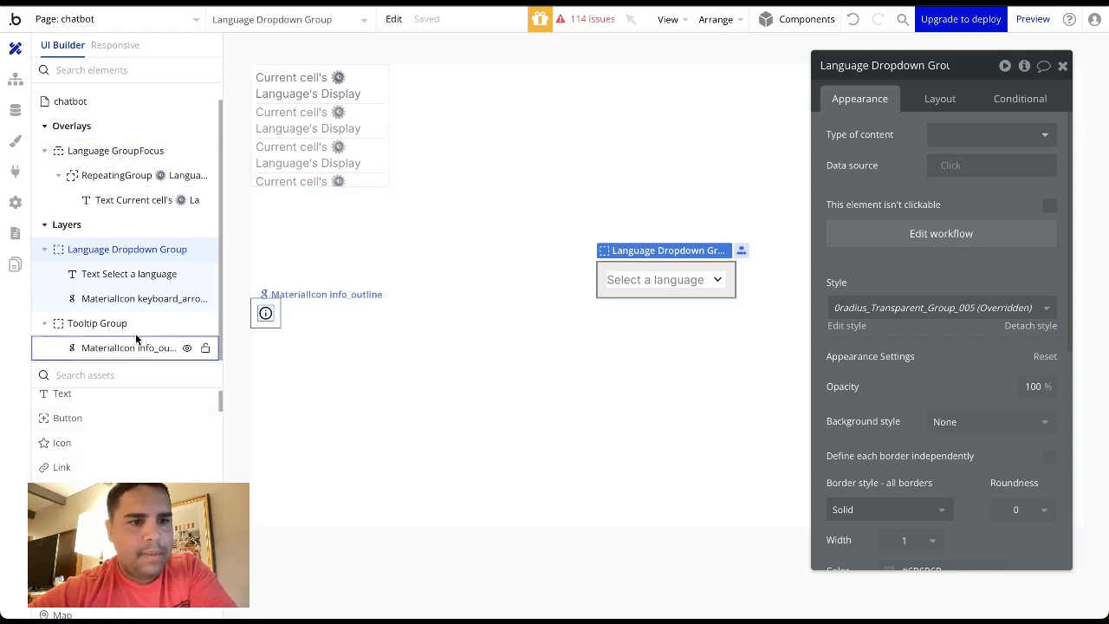
click(130, 374)
text(drop)
click(76, 425)
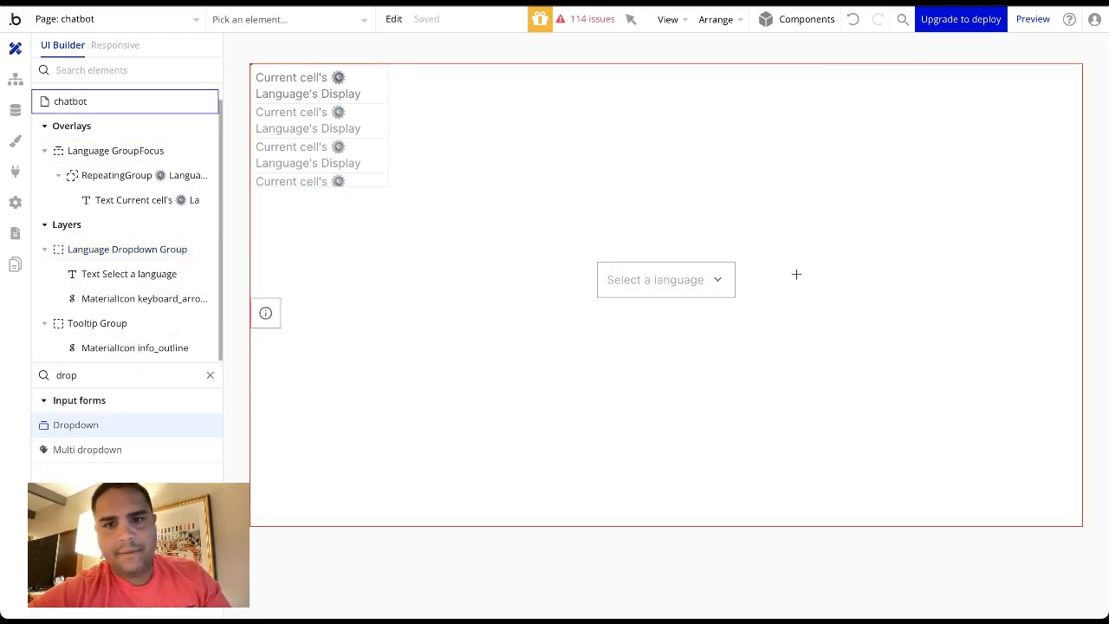
click(763, 364)
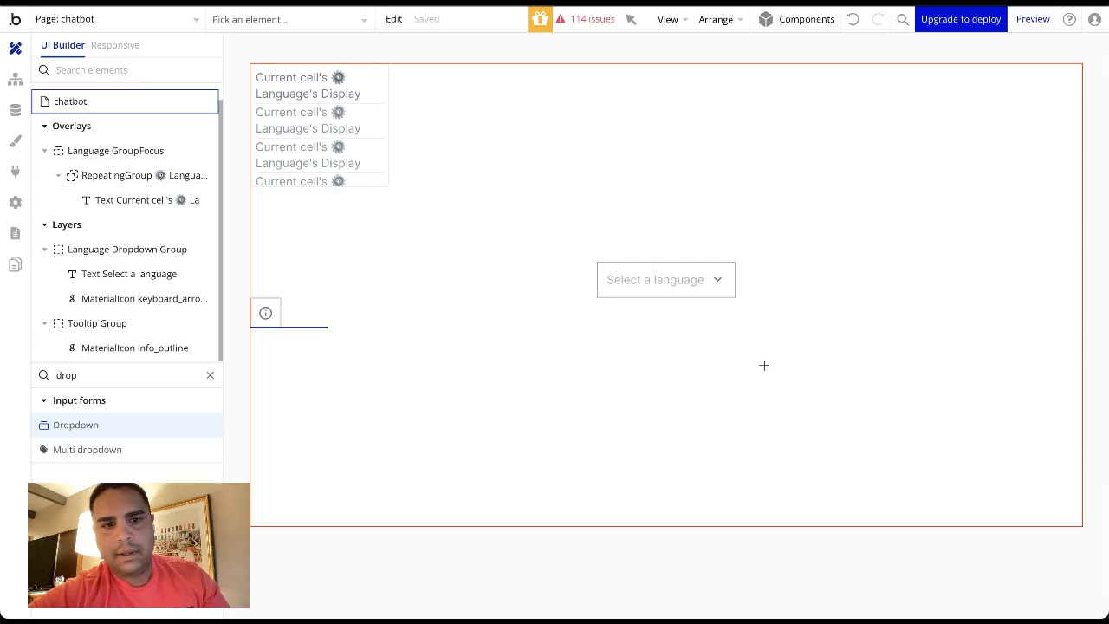
drag(569, 371, 737, 378)
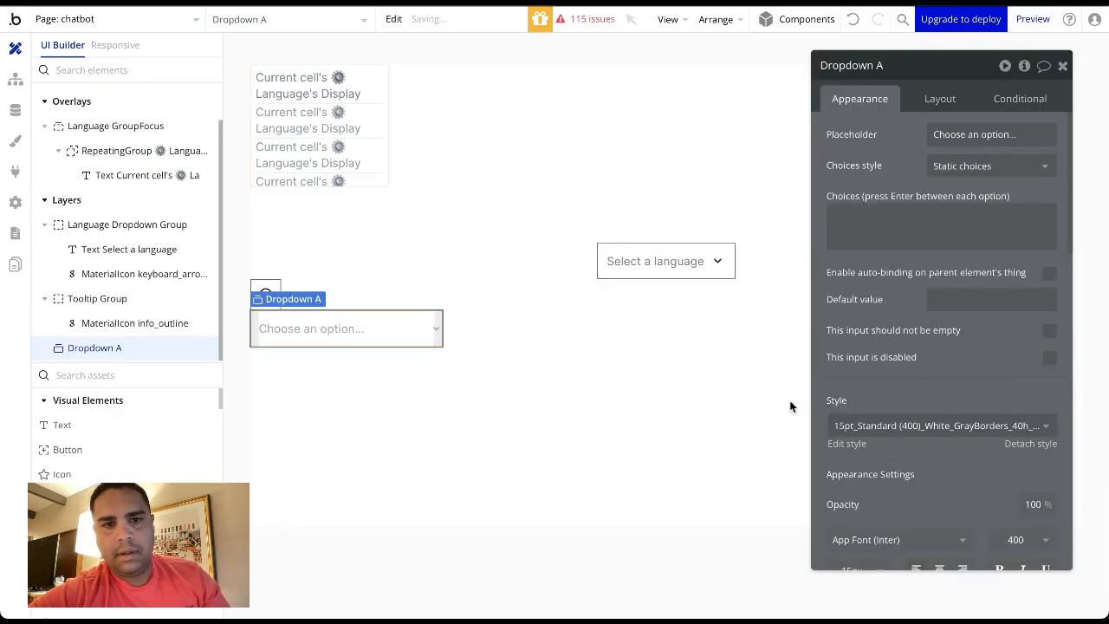
Step: Centre the new dropdown horizontally, switch it to dynamic choices and set its type of choices to Language
click(939, 99)
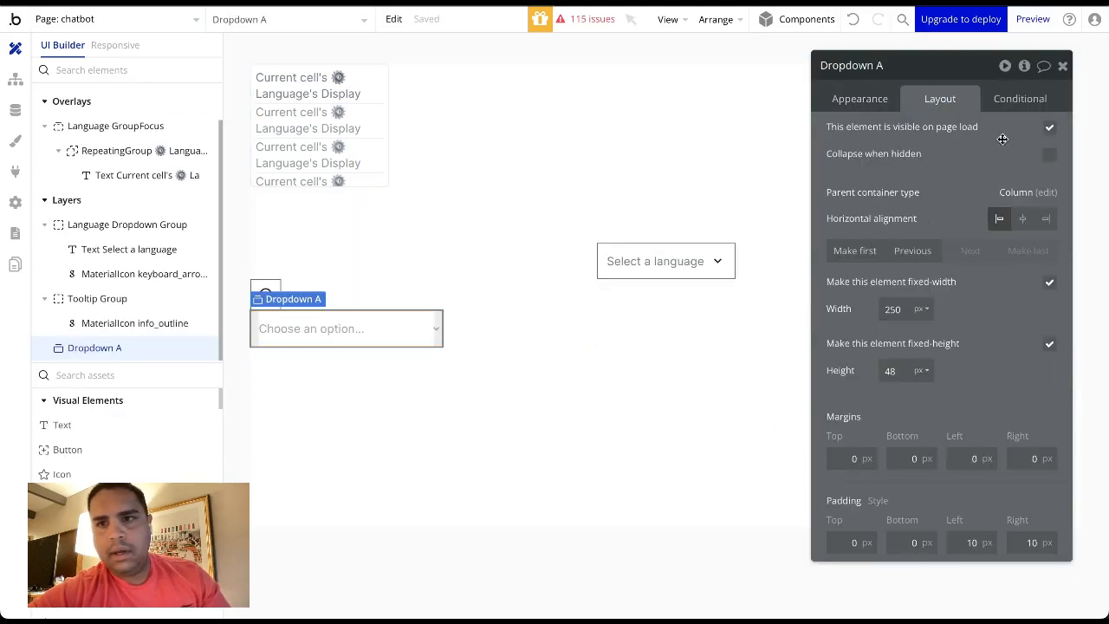
click(984, 201)
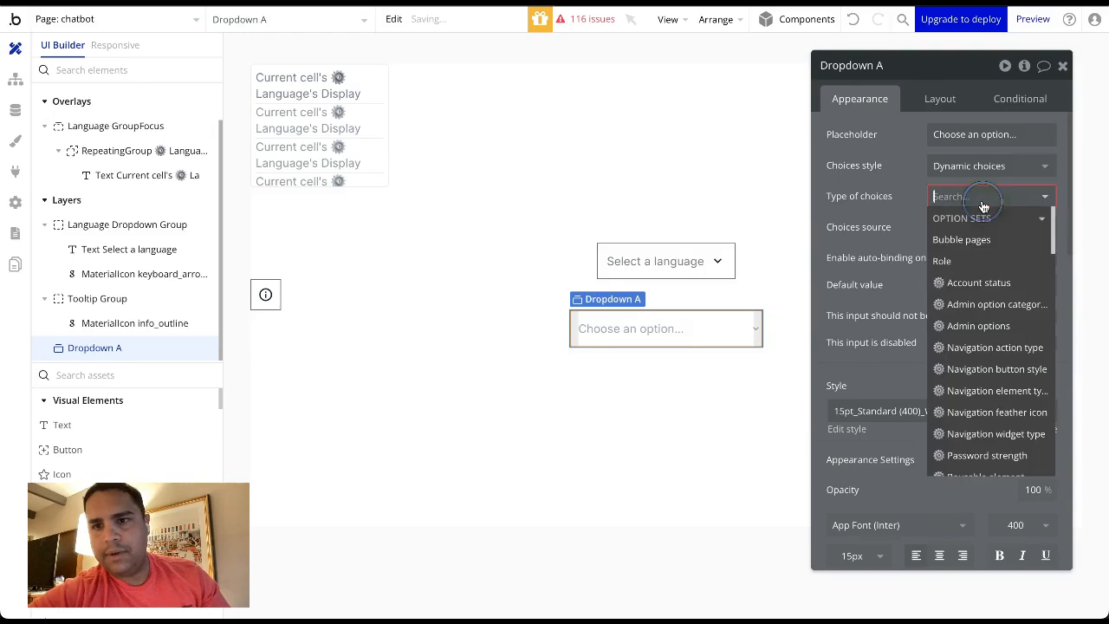
text(lan)
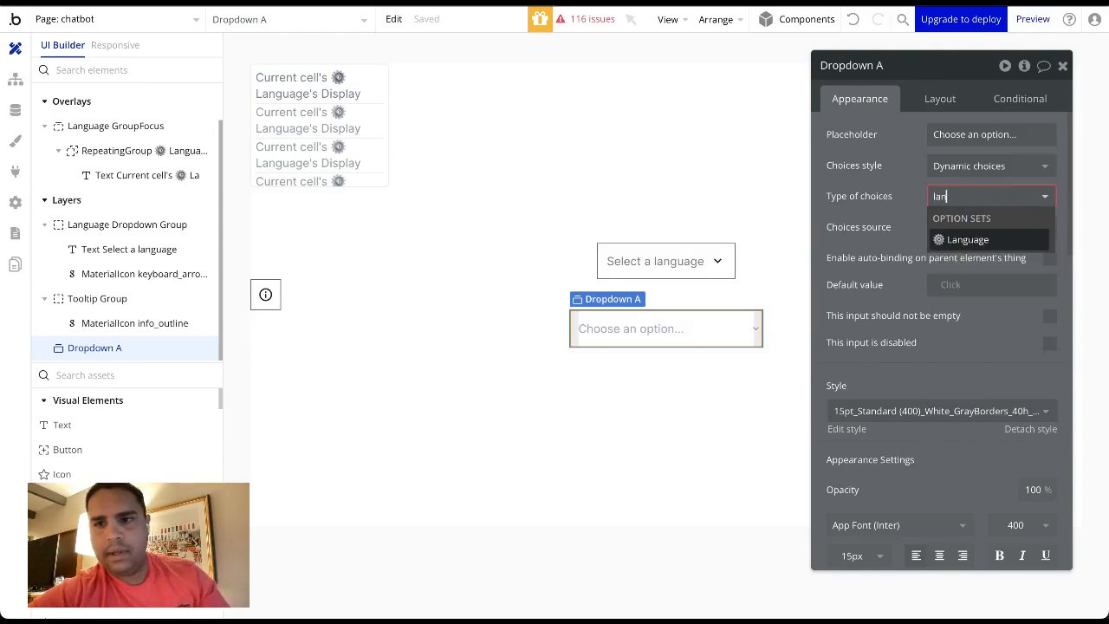
click(967, 239)
Step: Set the dropdown's choices source to All Language and its option caption to Current option's Display
click(953, 265)
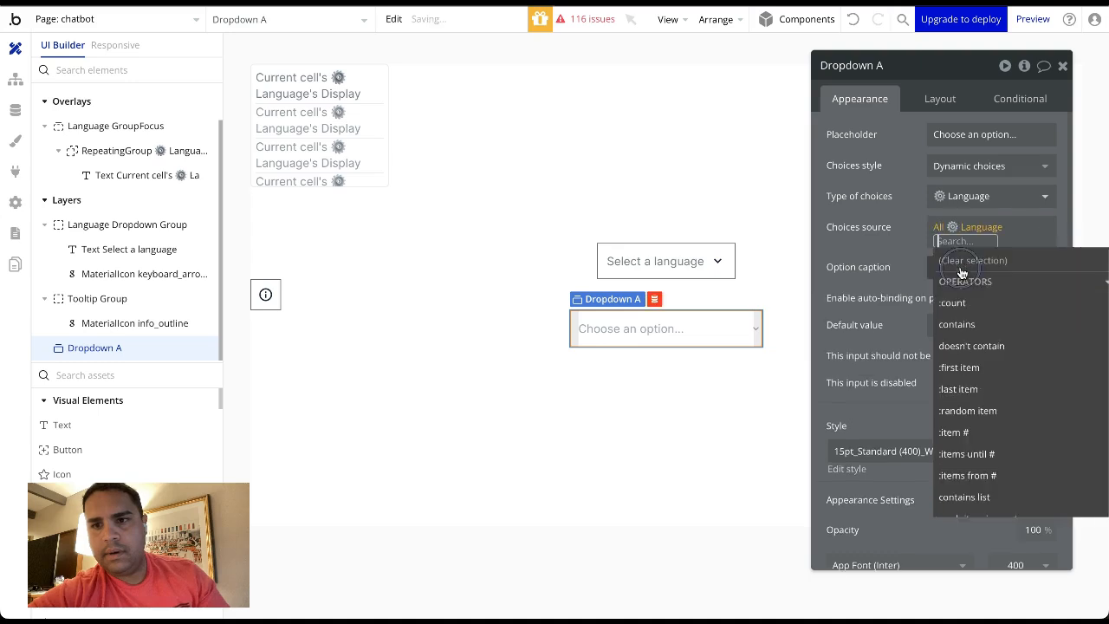
click(900, 208)
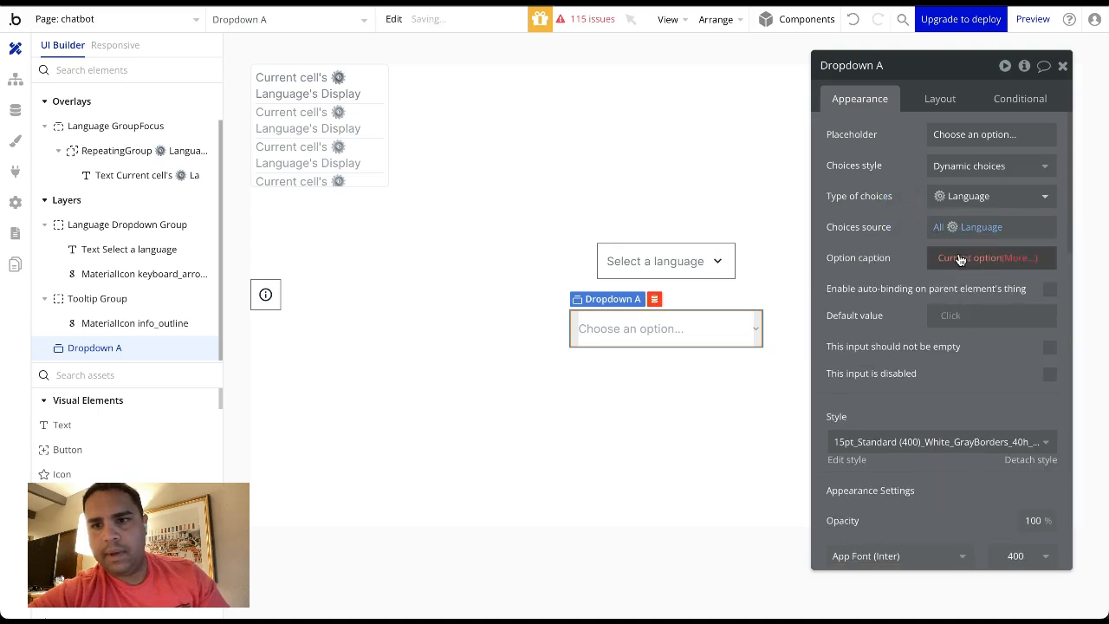
click(1012, 260)
click(957, 309)
click(913, 255)
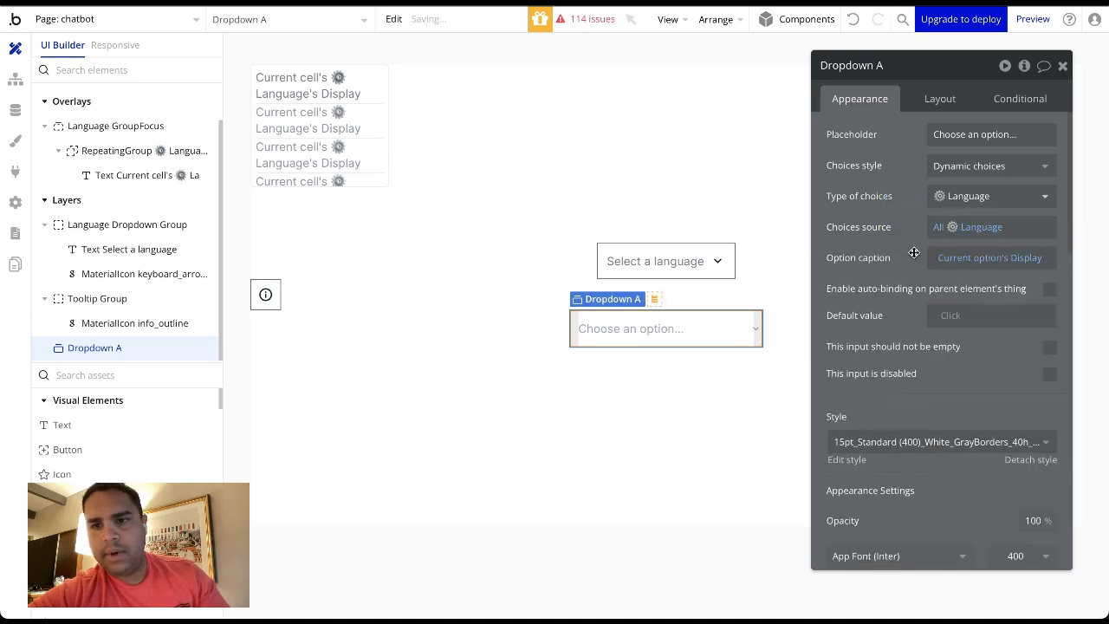
Step: Refresh the page preview and examine the option list of the standard dropdown
key(ctrl+Tab)
click(705, 24)
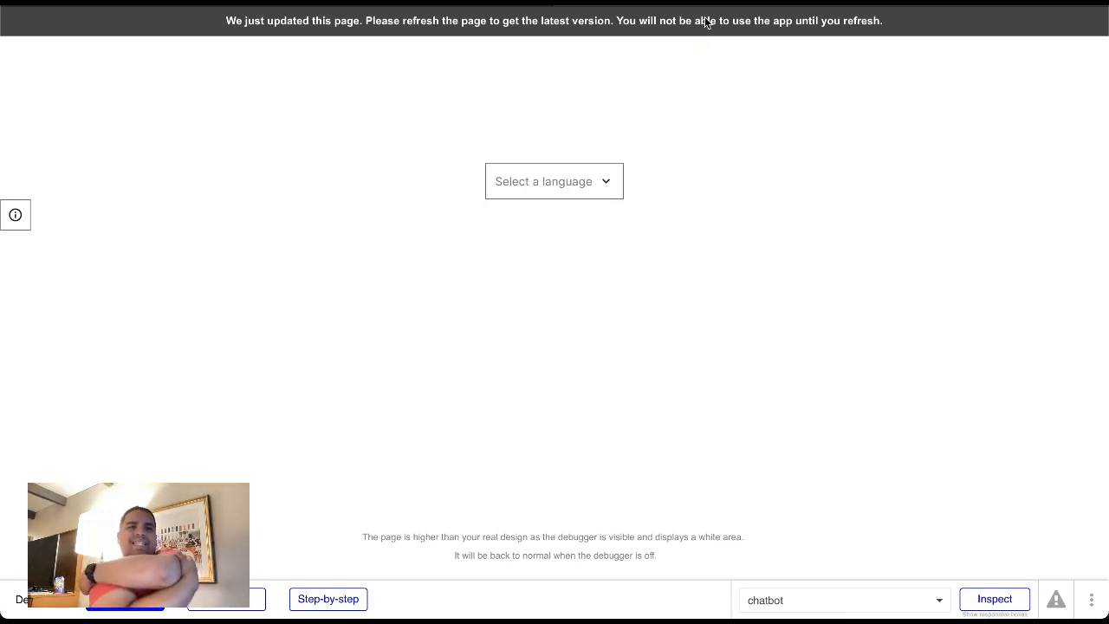
click(705, 23)
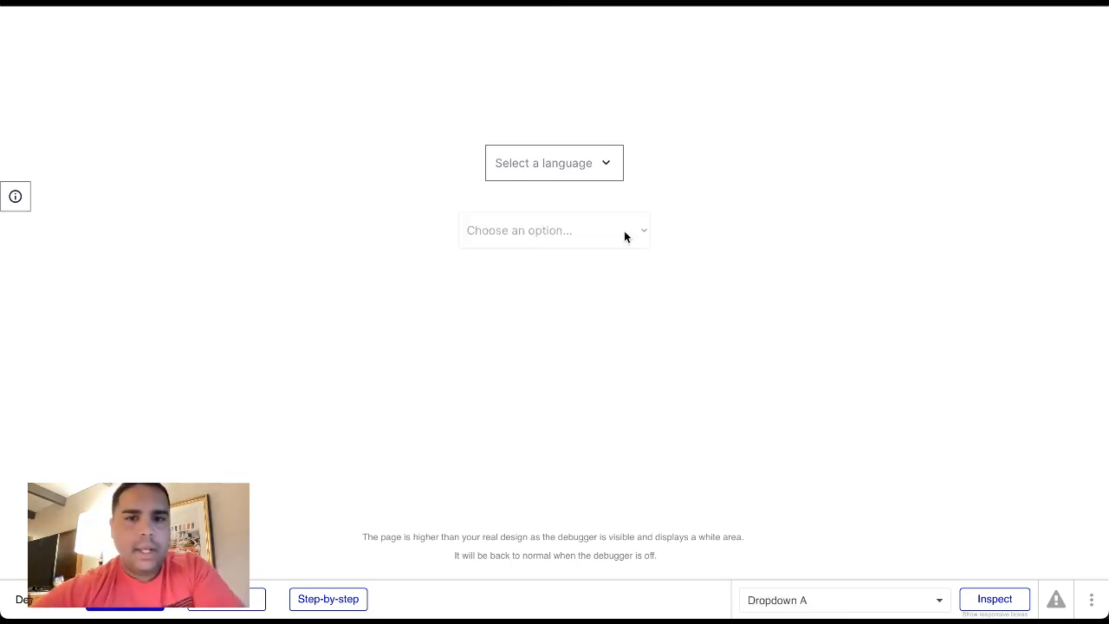
click(624, 233)
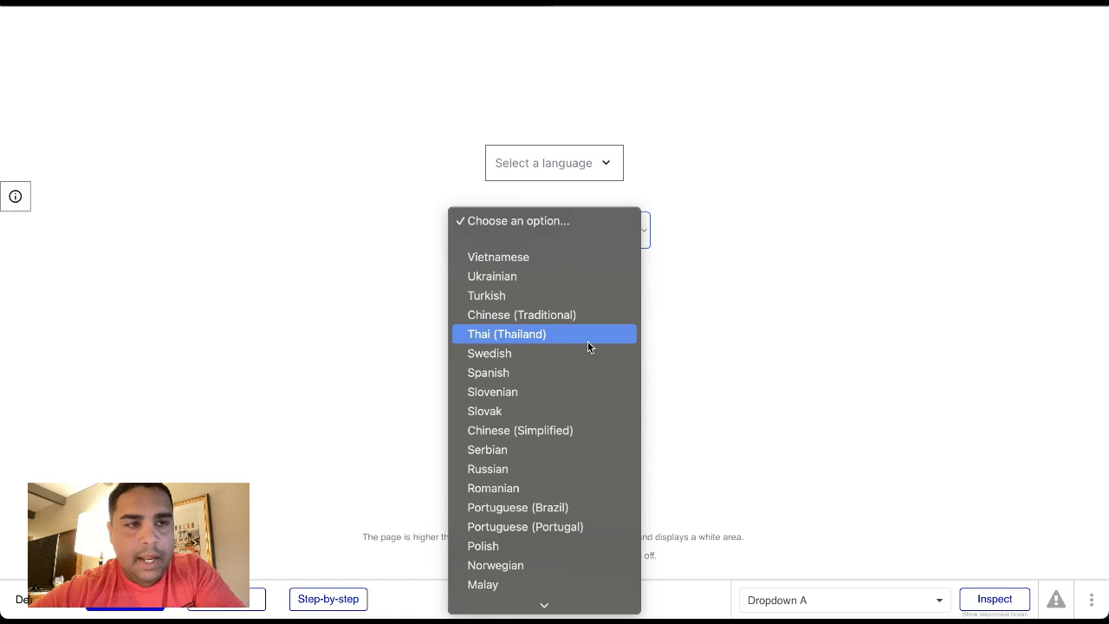
scroll(588, 344, down, 5)
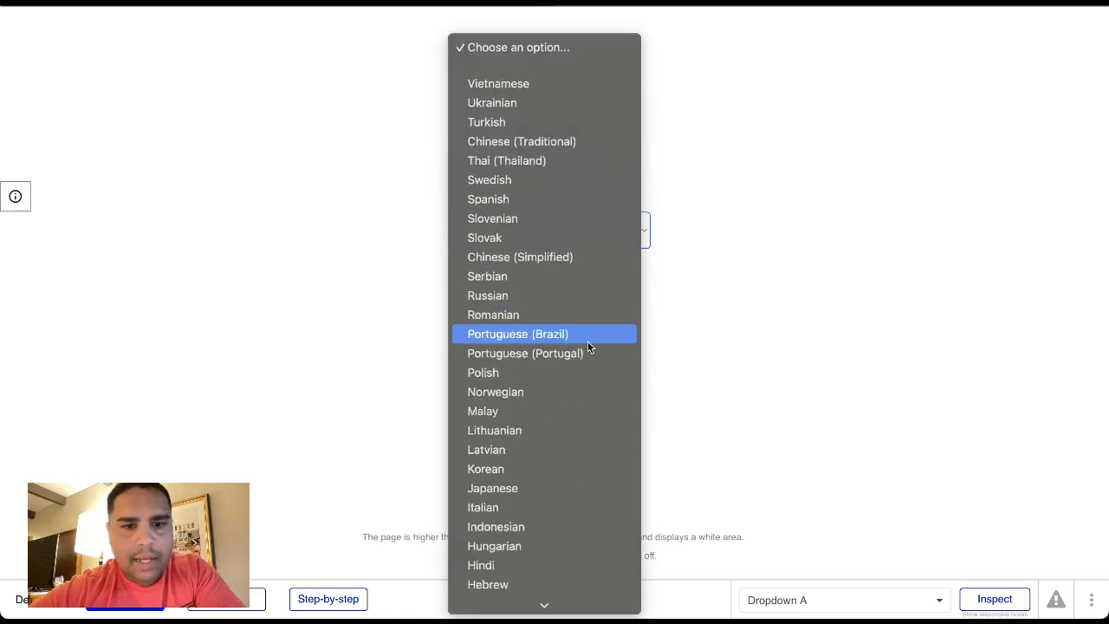
click(808, 333)
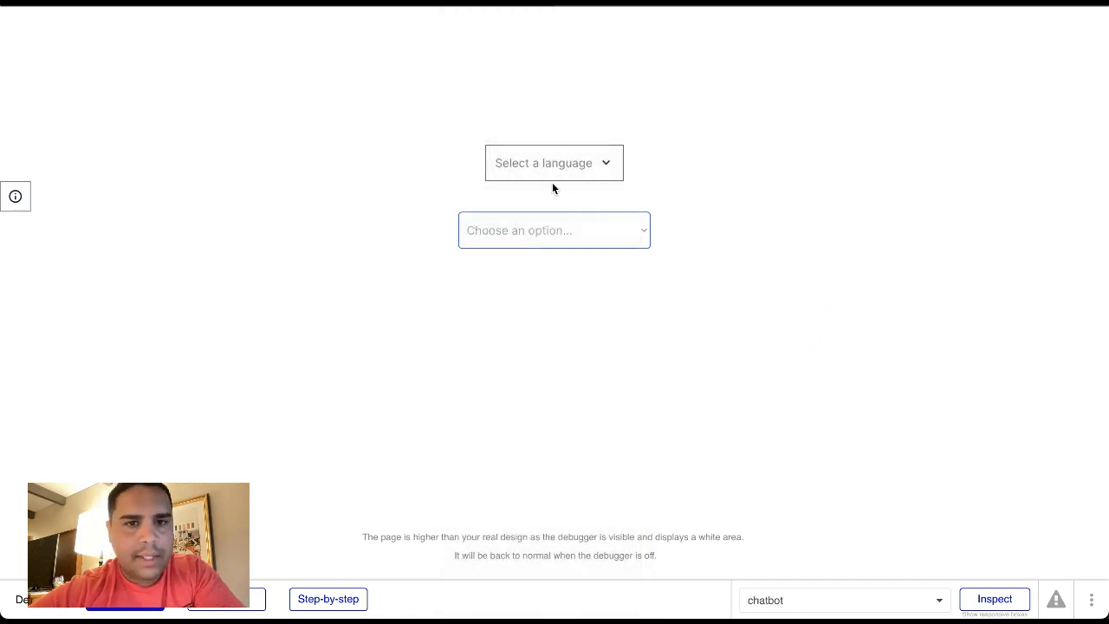
Step: Open the custom language dropdown in the preview and look through its list for comparison with the standard dropdown
click(603, 165)
scroll(570, 248, down, 4)
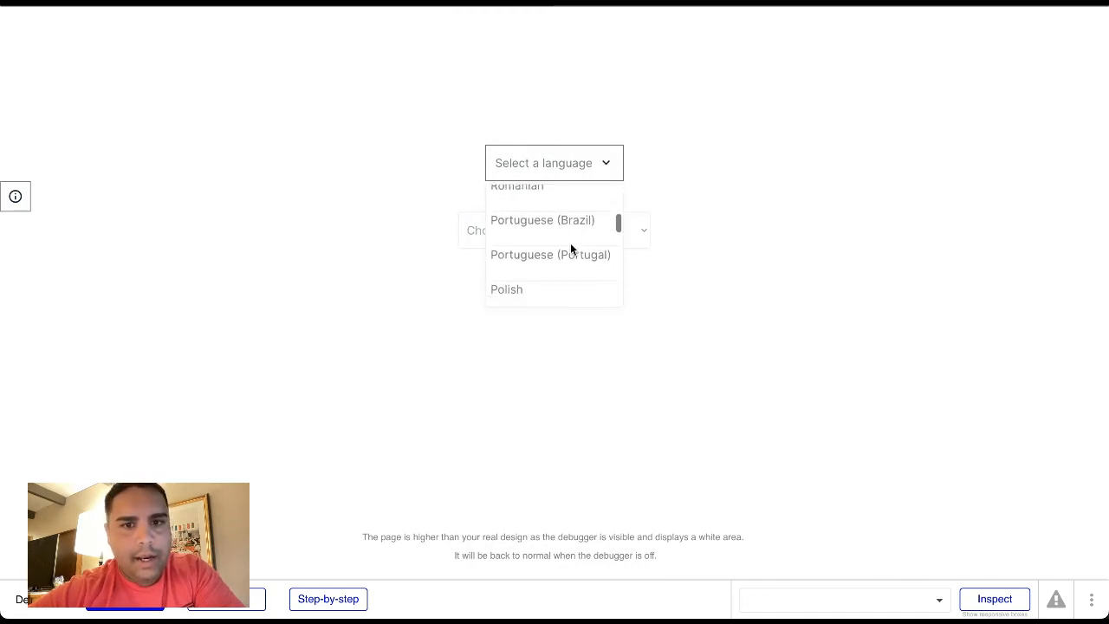
scroll(570, 248, up, 3)
scroll(570, 246, up, 1)
scroll(570, 246, down, 8)
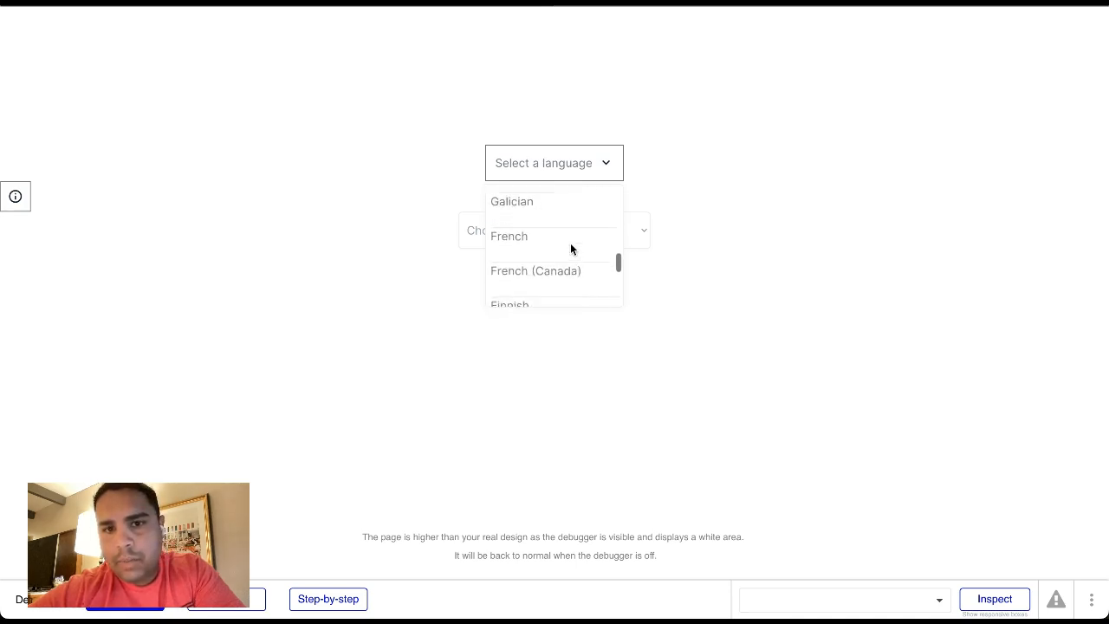
scroll(570, 246, up, 2)
scroll(570, 248, up, 8)
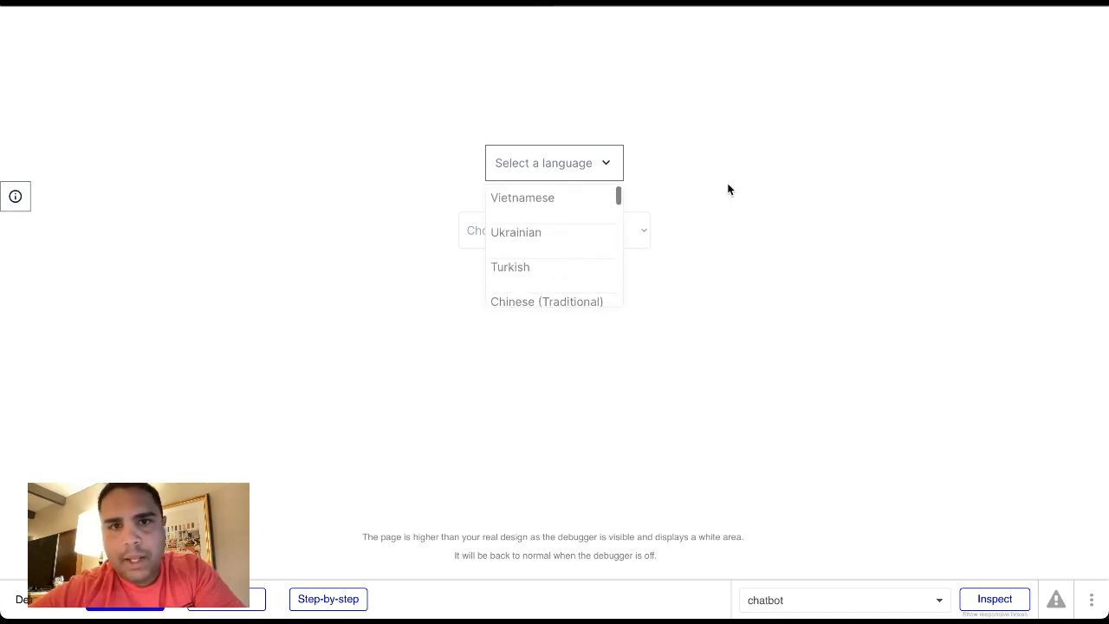
Step: Reopen the custom language dropdown in the preview, look through more of its options and close it
click(697, 173)
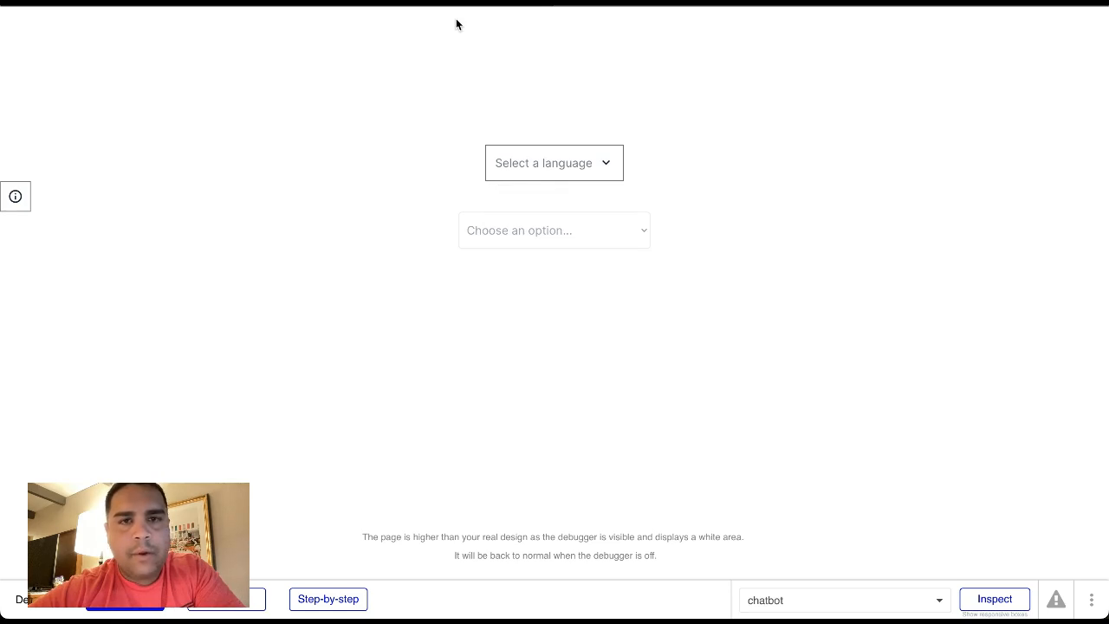
click(558, 181)
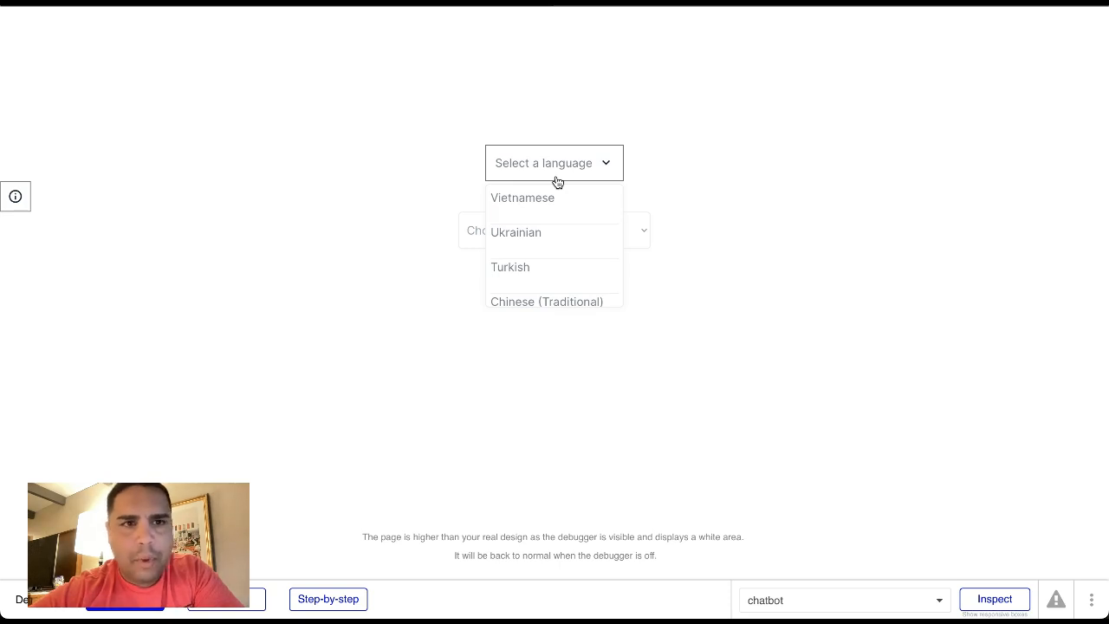
scroll(558, 233, down, 8)
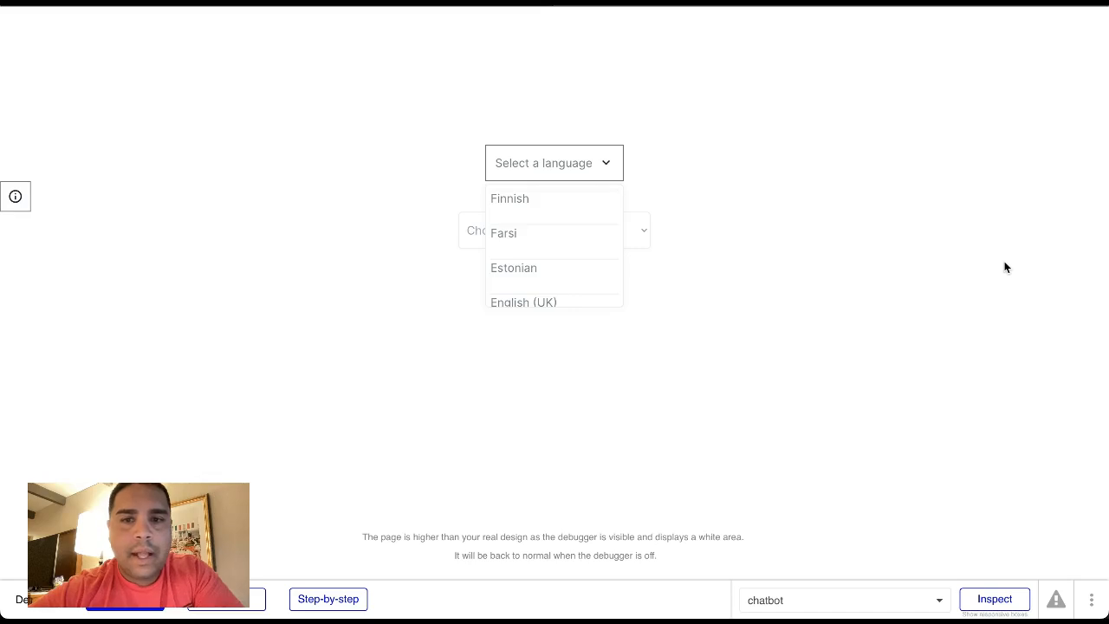
click(1090, 278)
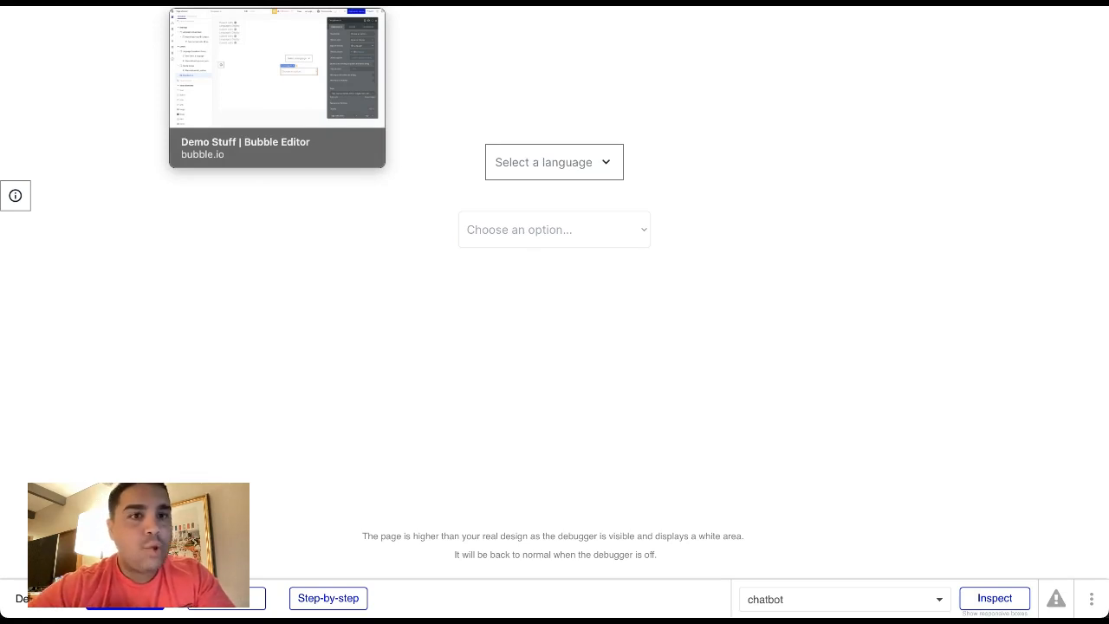
Step: Return to the page editor and delete the standard dropdown element below the custom one
click(260, 1)
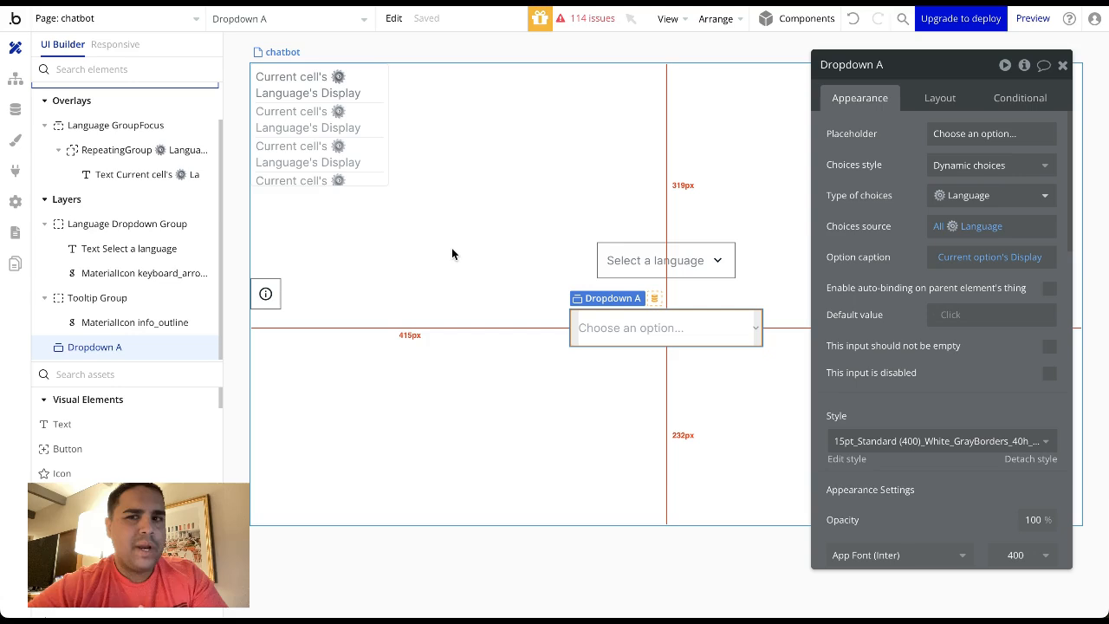
click(702, 330)
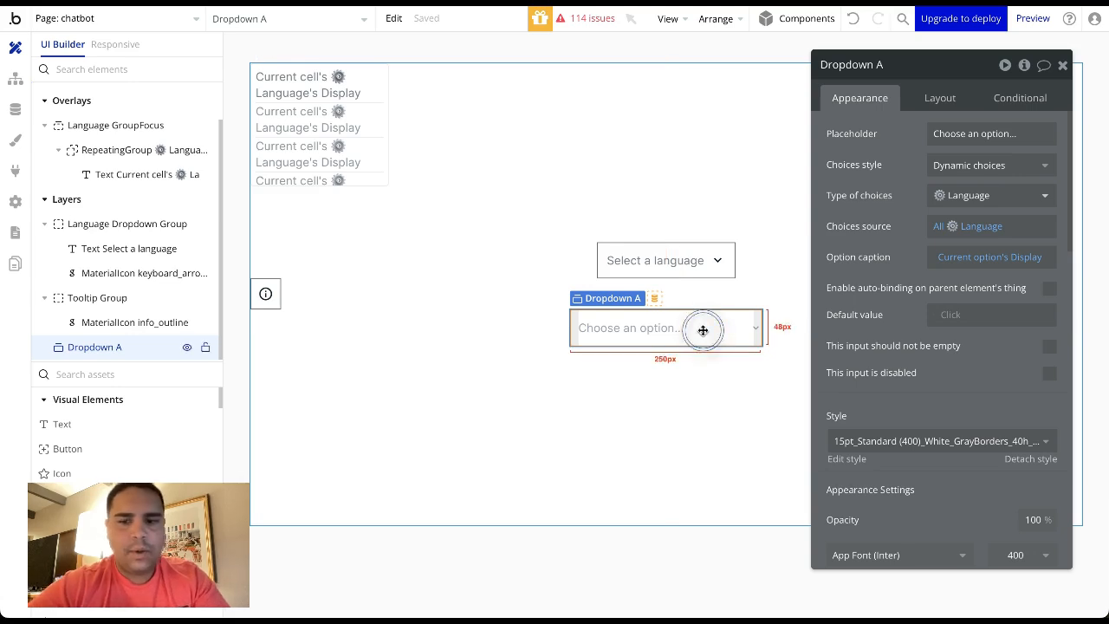
key(Delete)
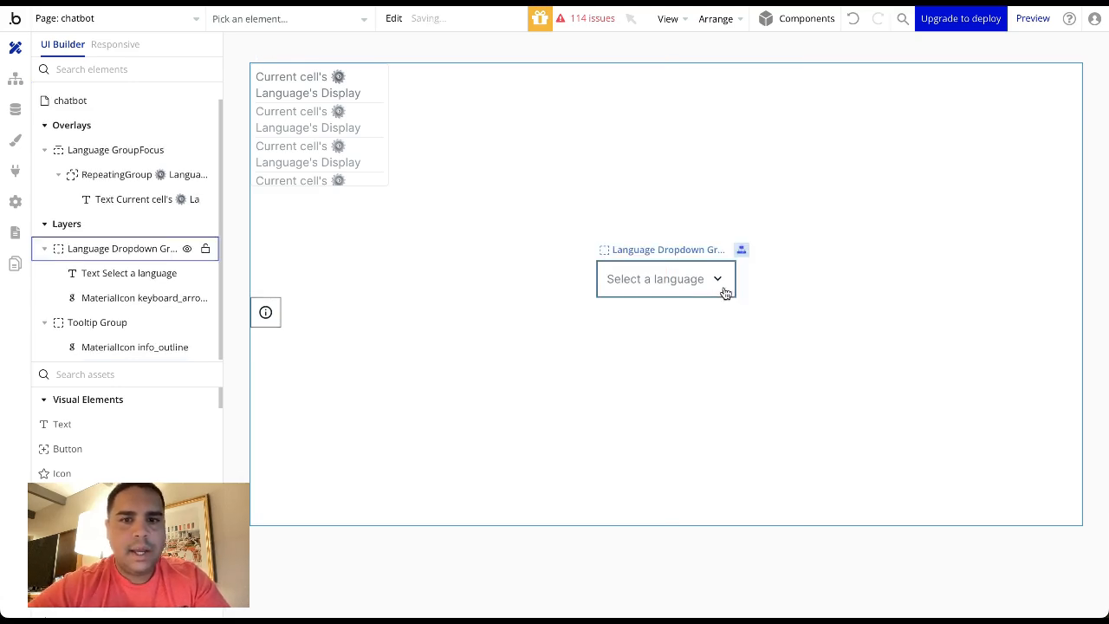
Step: Add a Group Focus element to the page and set its reference element to Tooltip Group
click(109, 374)
text(foc)
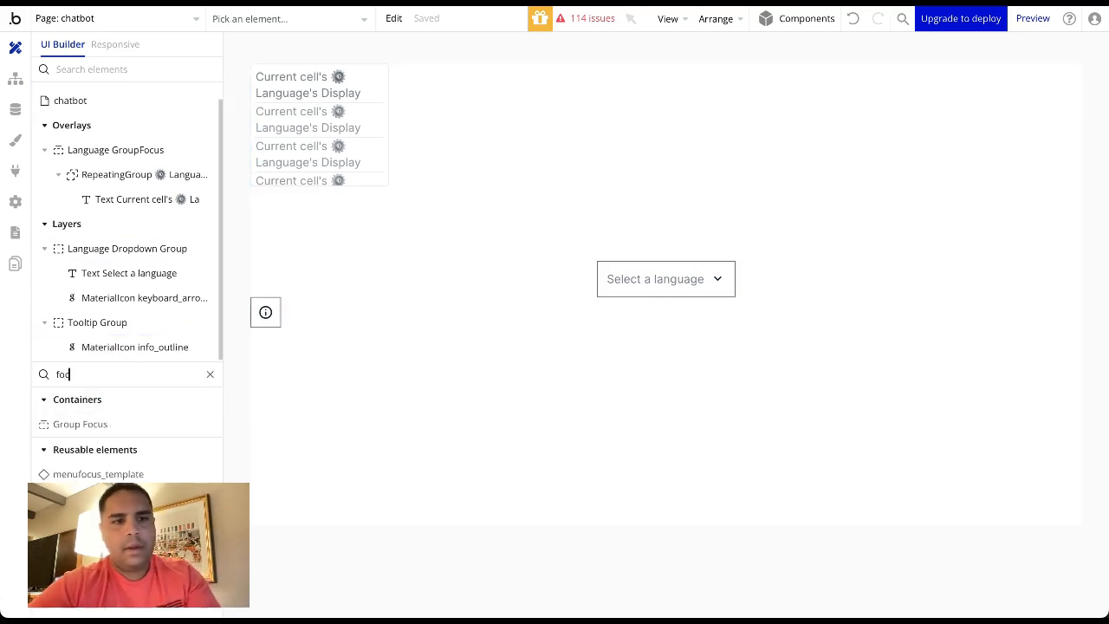
click(80, 424)
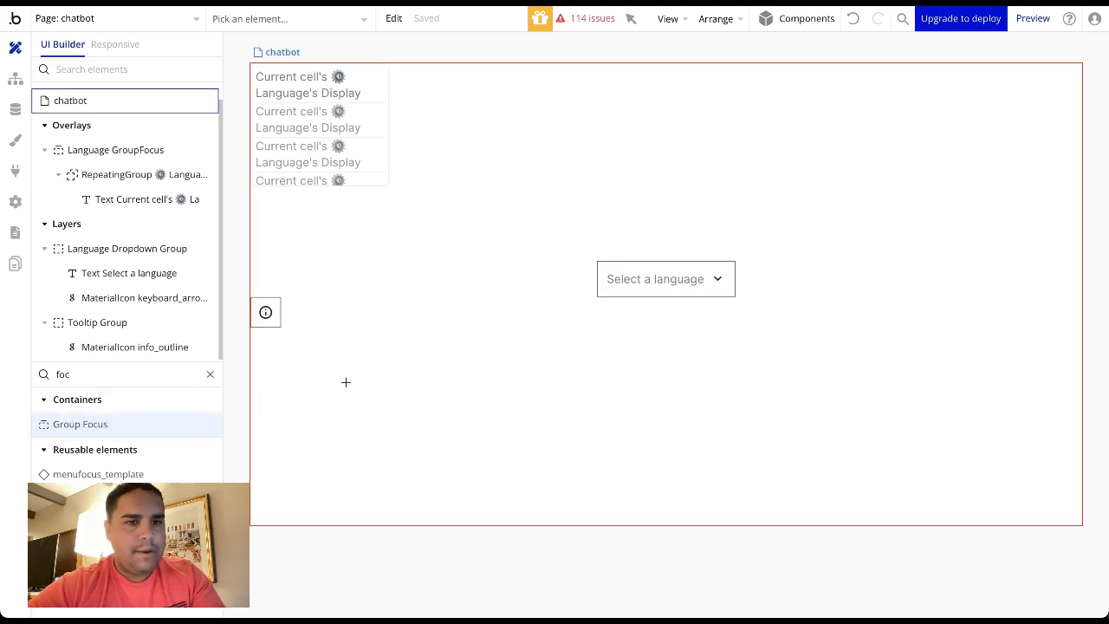
drag(355, 354, 602, 485)
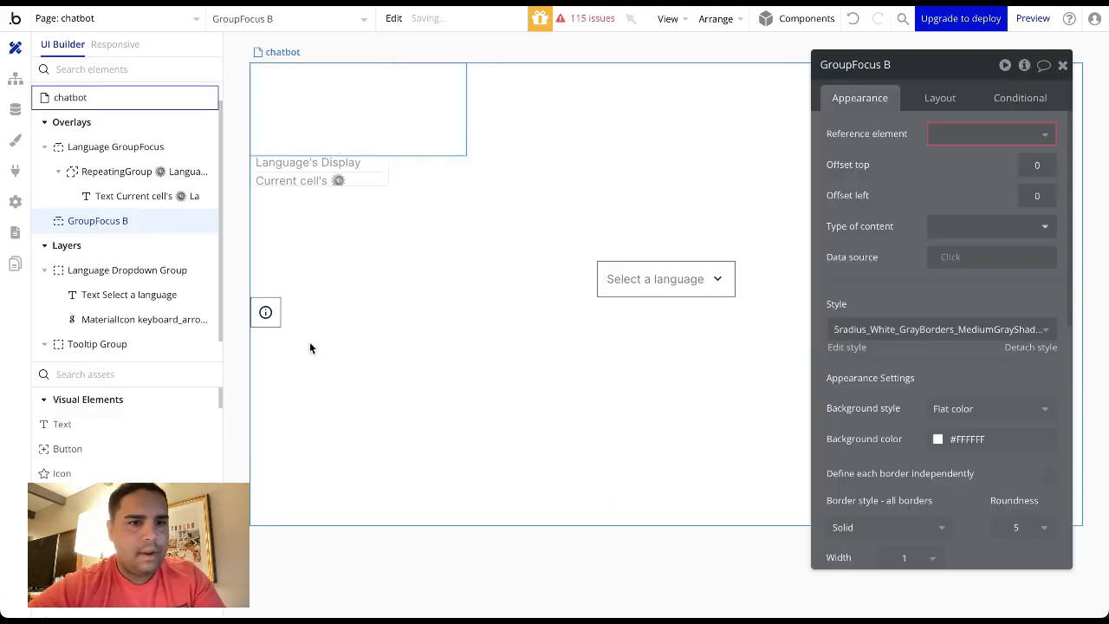
click(949, 135)
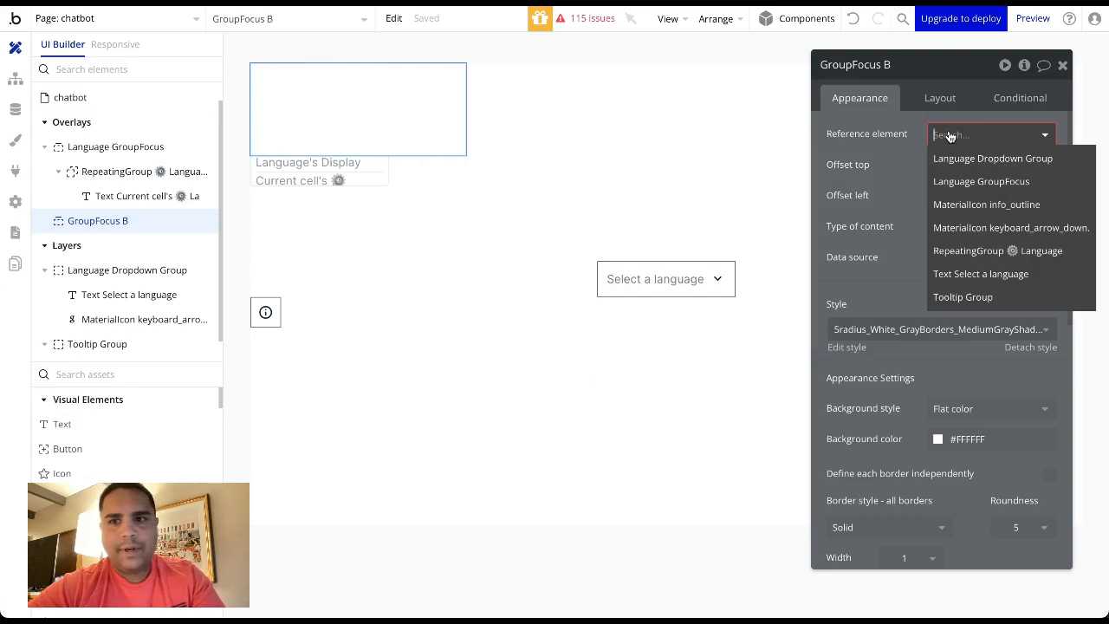
click(961, 298)
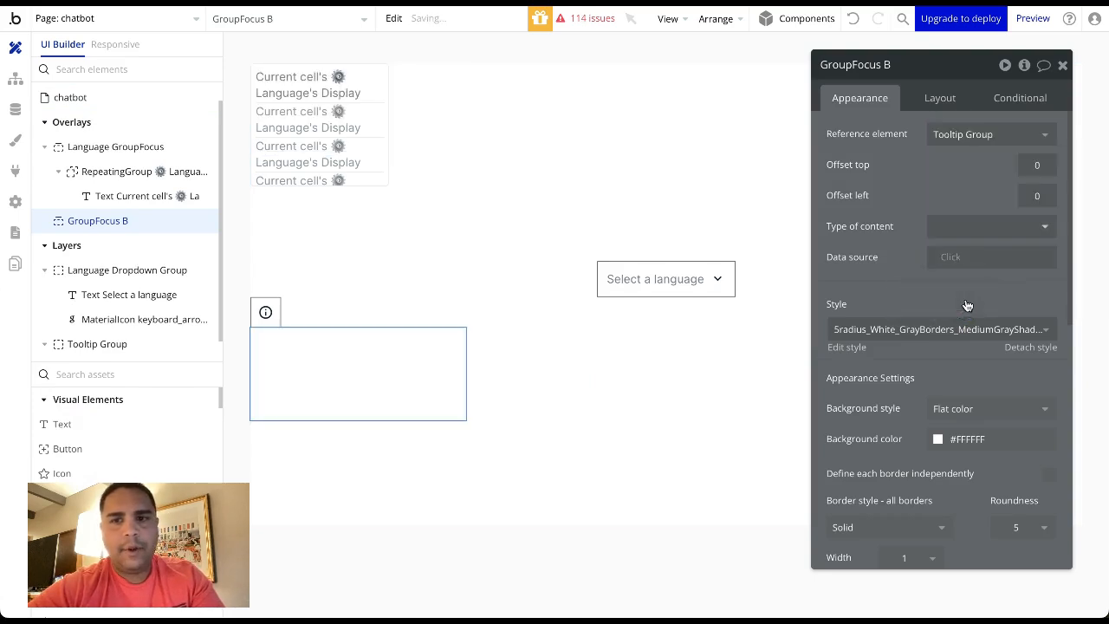
Step: Set the new group focus's top offset to -40 and its left offset to 40
click(1045, 164)
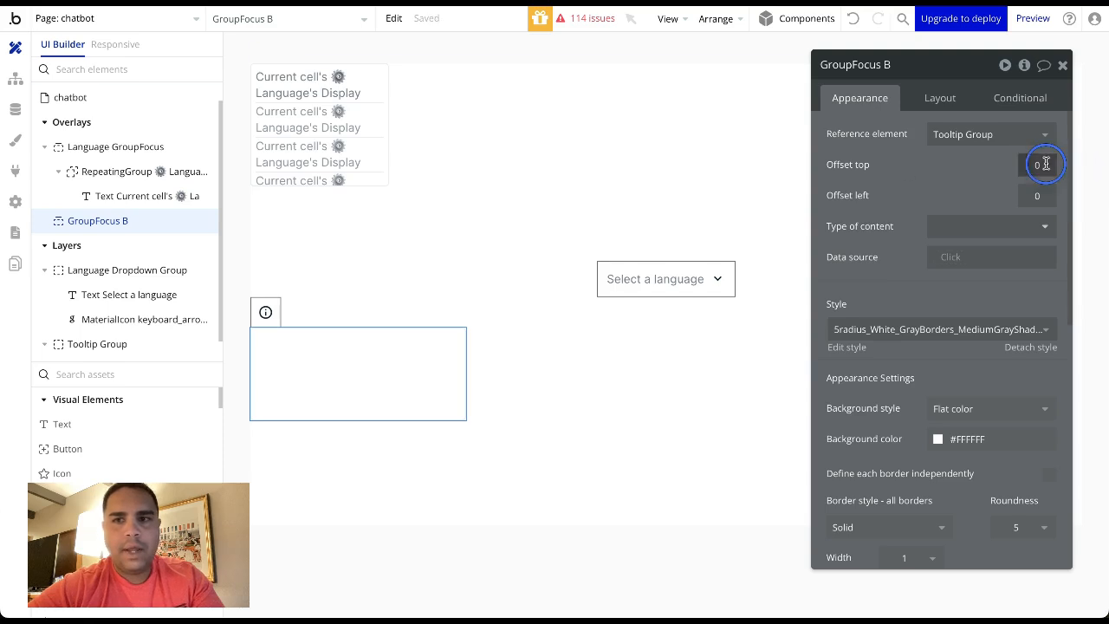
double_click(1045, 164)
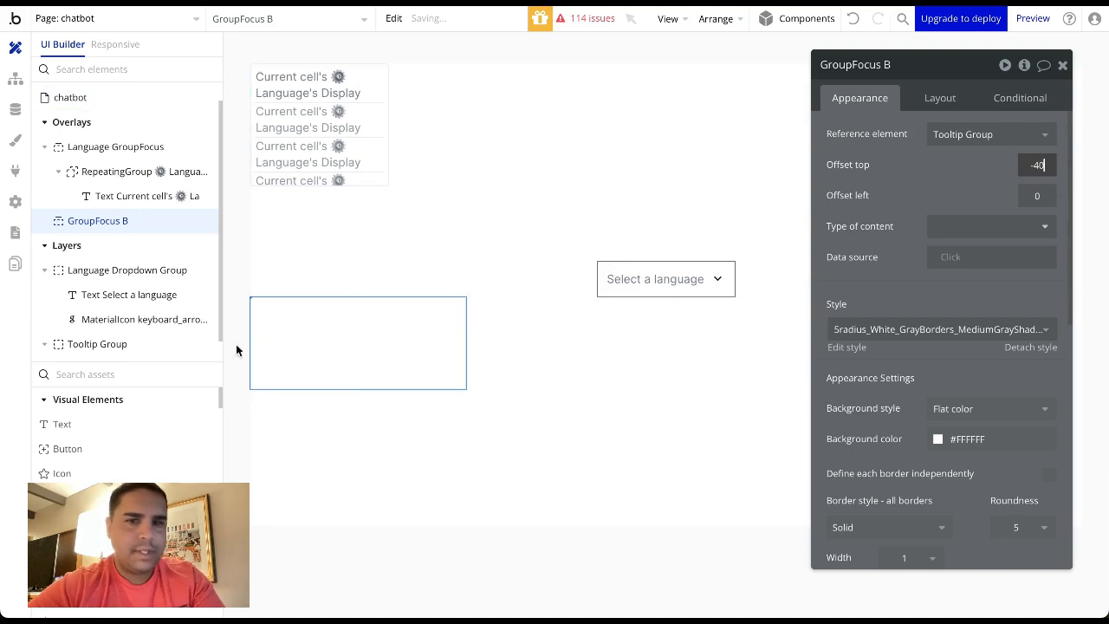
click(1036, 197)
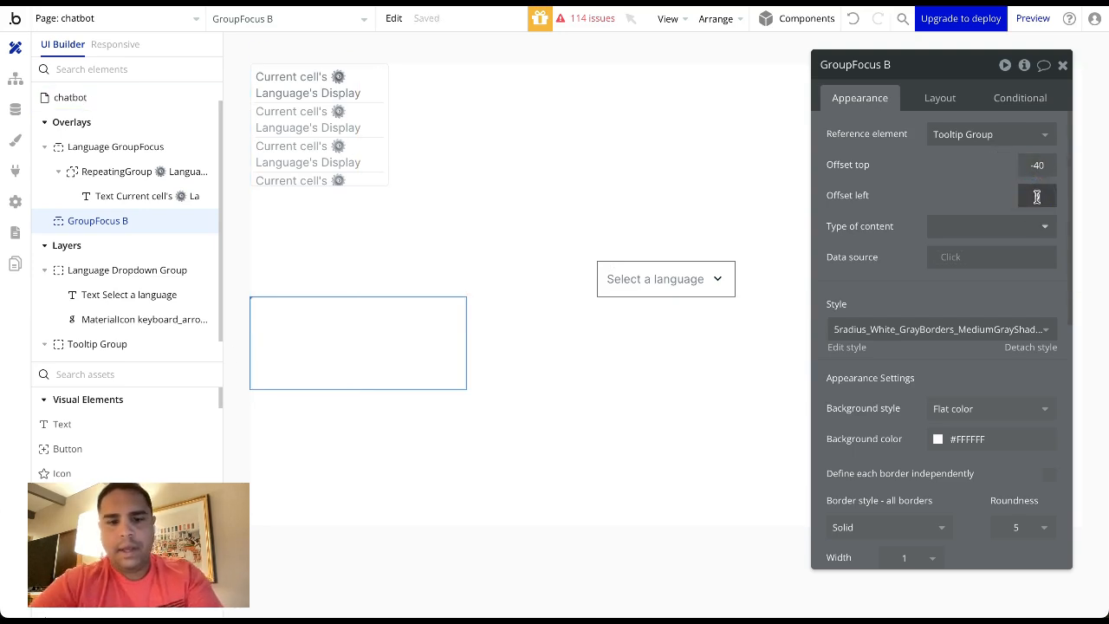
text(40)
click(949, 178)
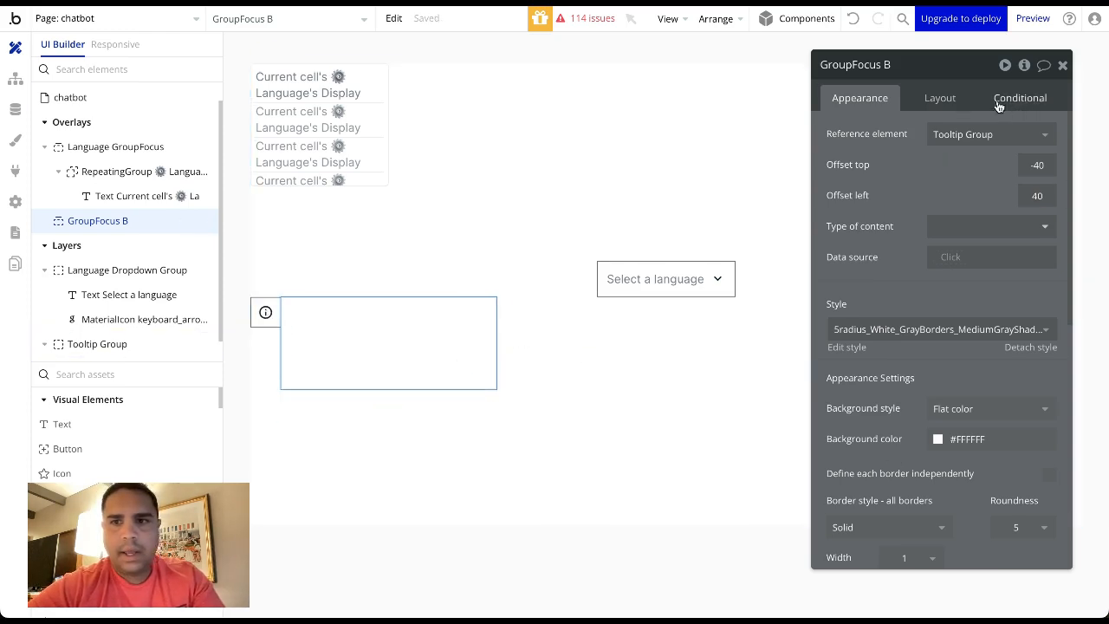
Step: Make the tooltip's group focus fixed-height with a height of 40 px
click(943, 98)
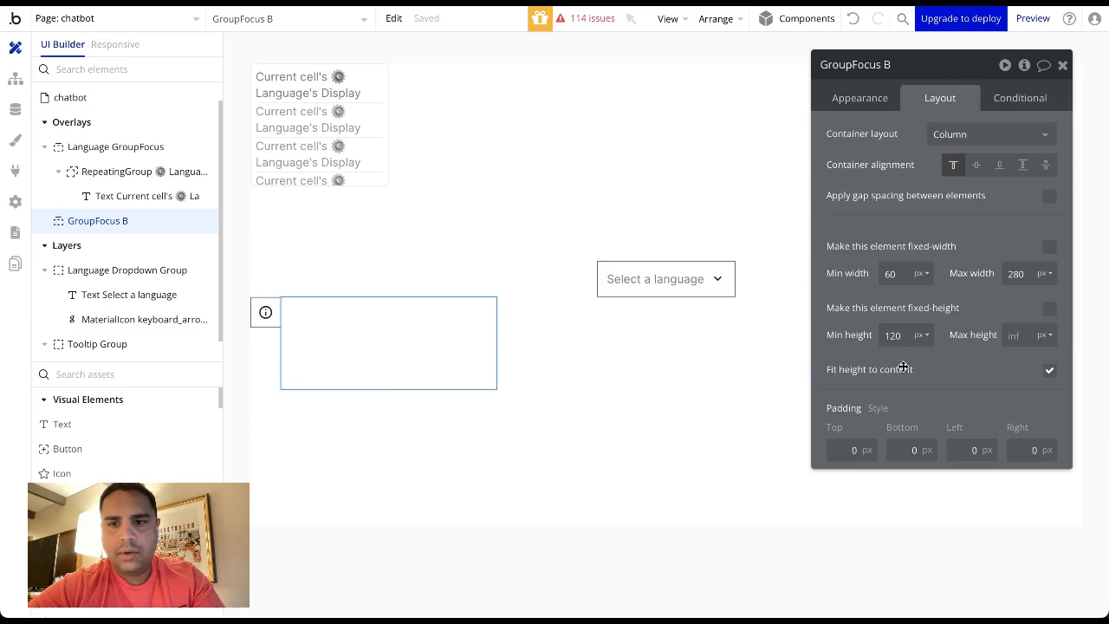
click(1046, 313)
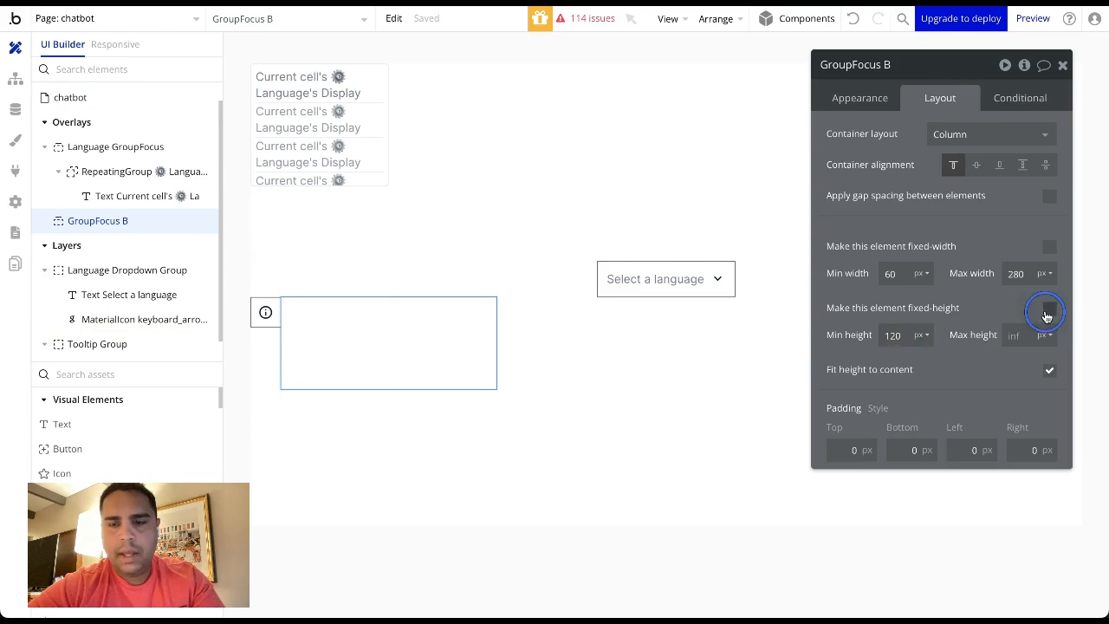
click(895, 335)
double_click(895, 335)
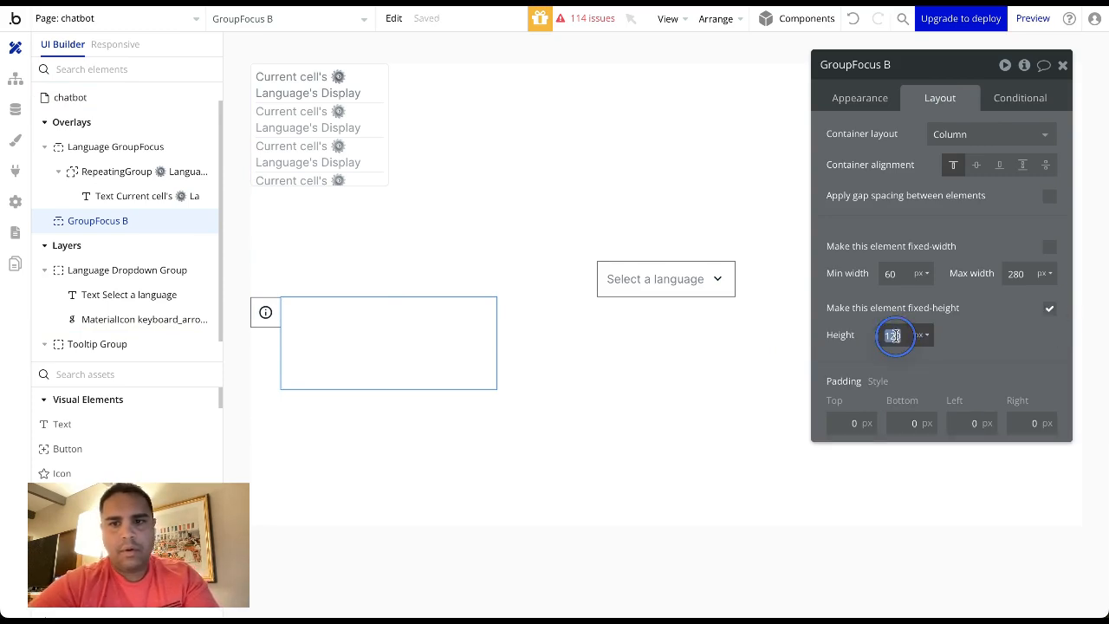
double_click(894, 335)
text(40)
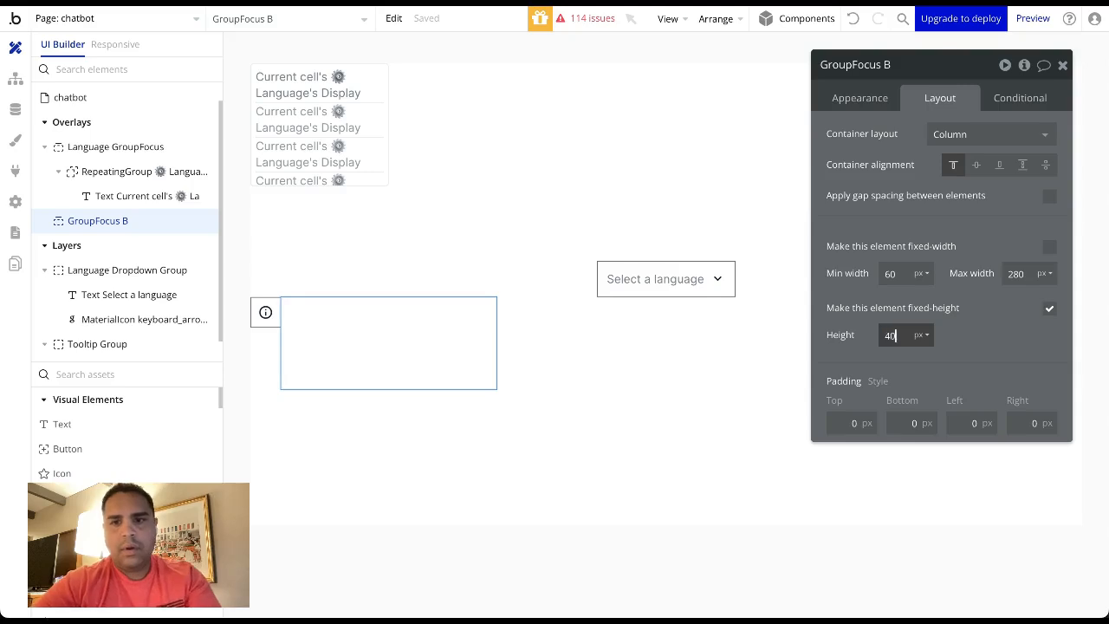
click(984, 341)
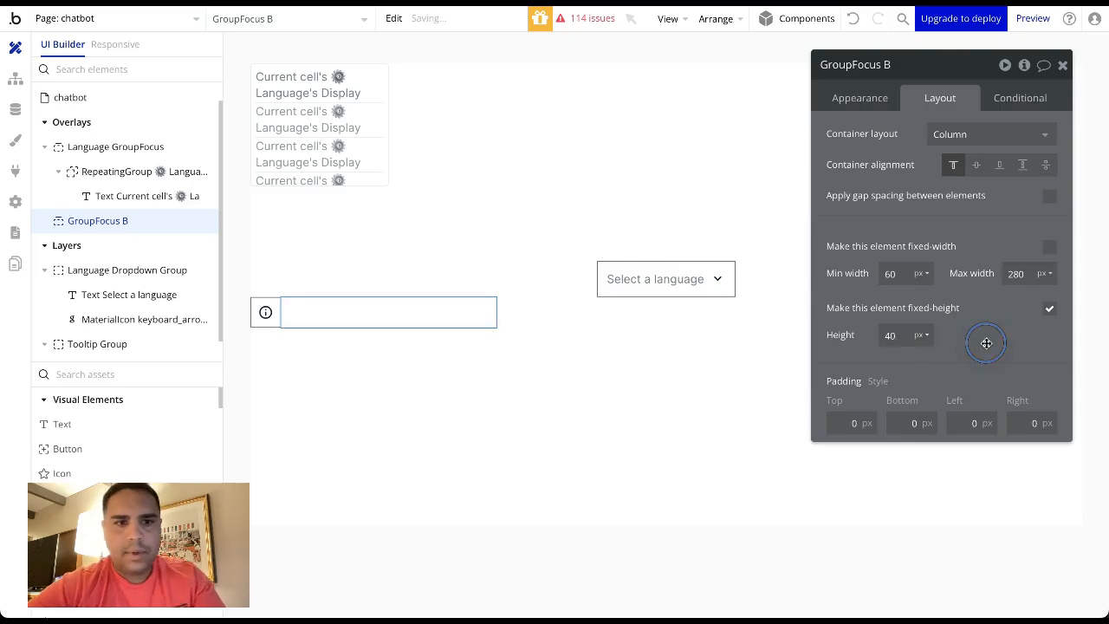
Step: Set the left offset of the tooltip's group focus to 46
click(857, 100)
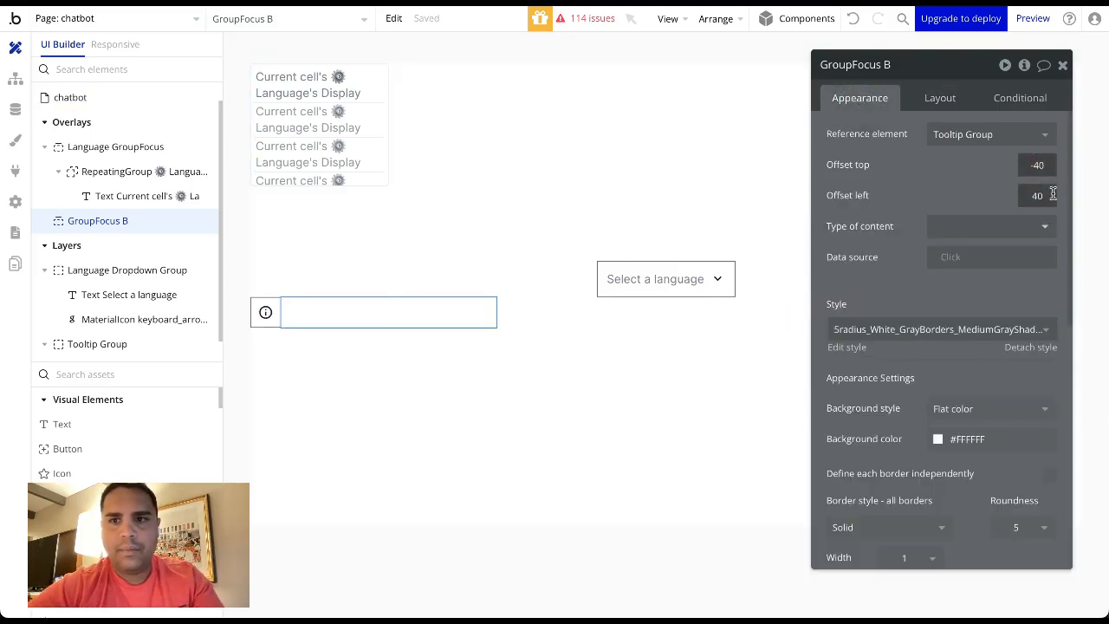
double_click(1035, 193)
text(44)
key(BackSpace)
text(6)
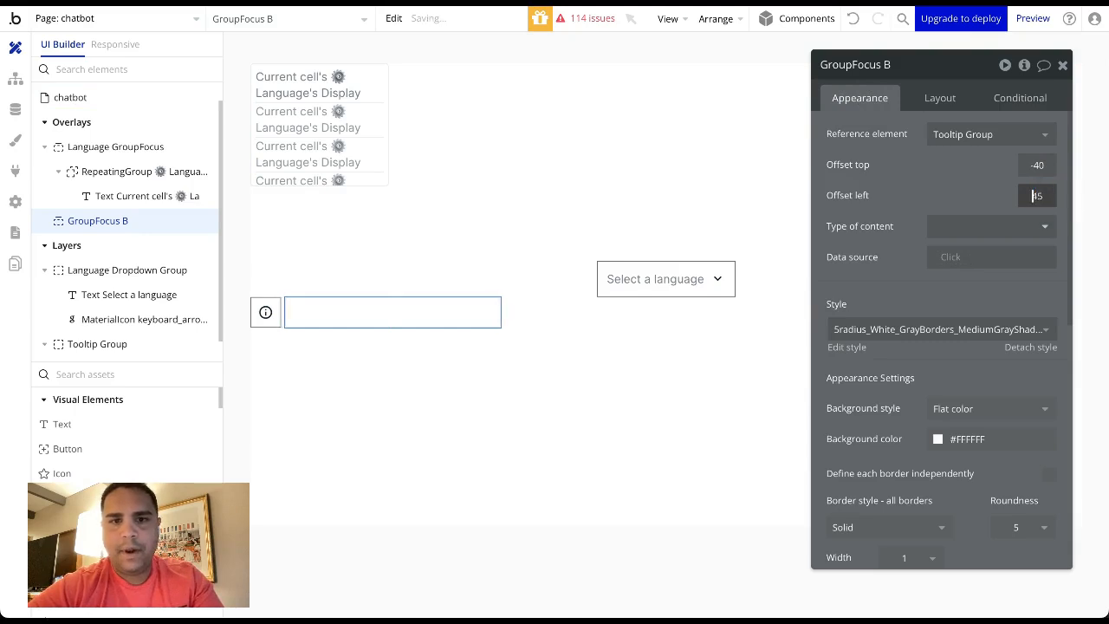
Step: Set the border style of the tooltip's group focus to None for all borders and deselect the element
scroll(979, 386, down, 3)
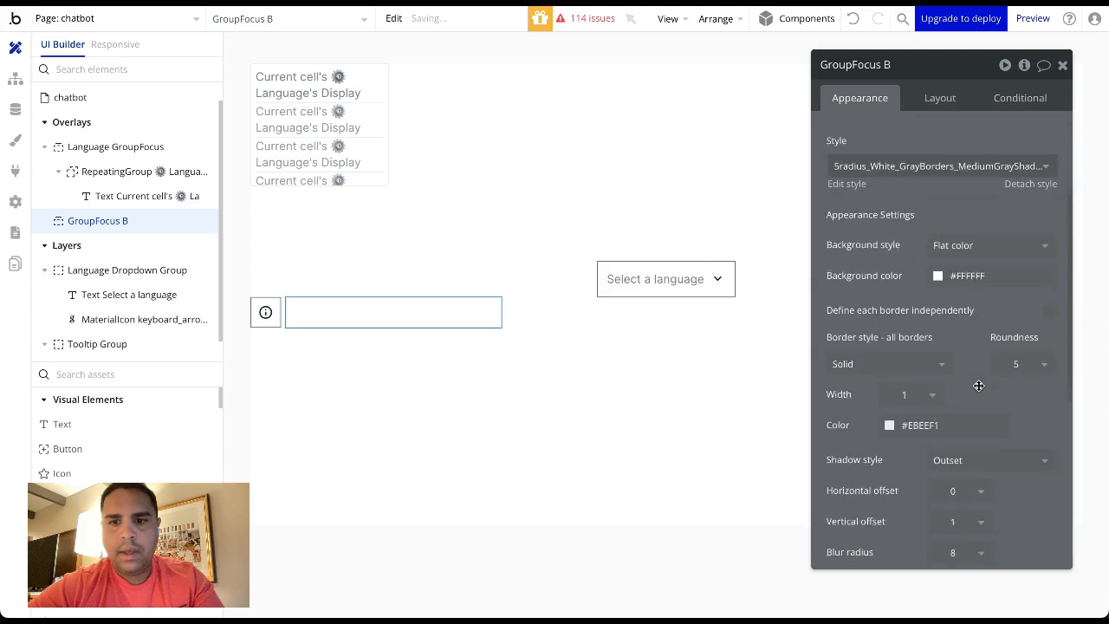
click(916, 331)
click(852, 379)
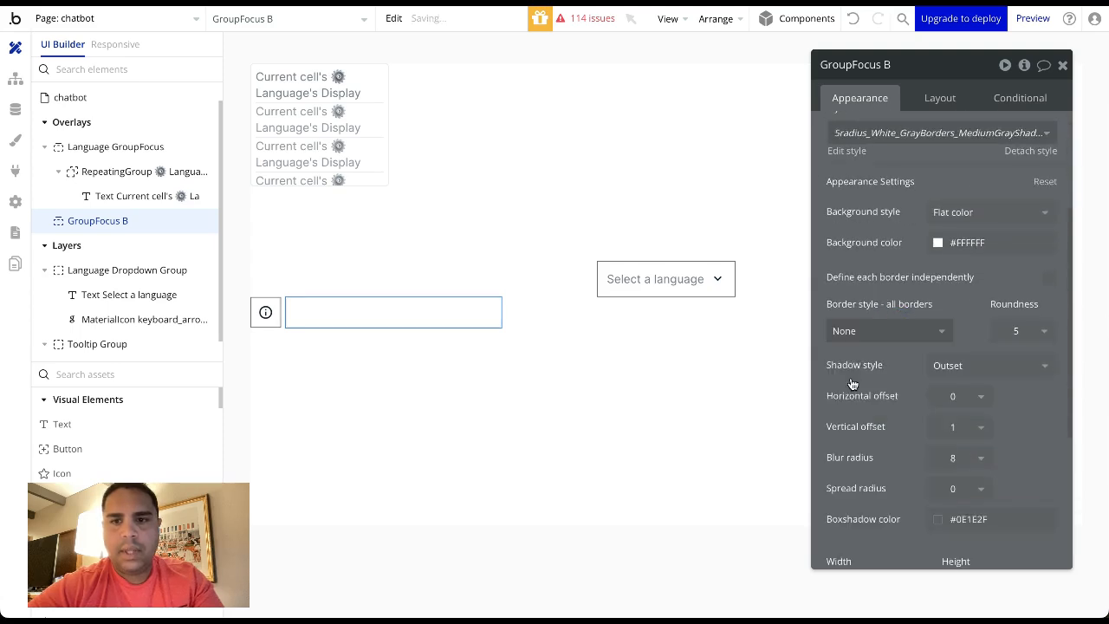
click(1063, 65)
click(522, 473)
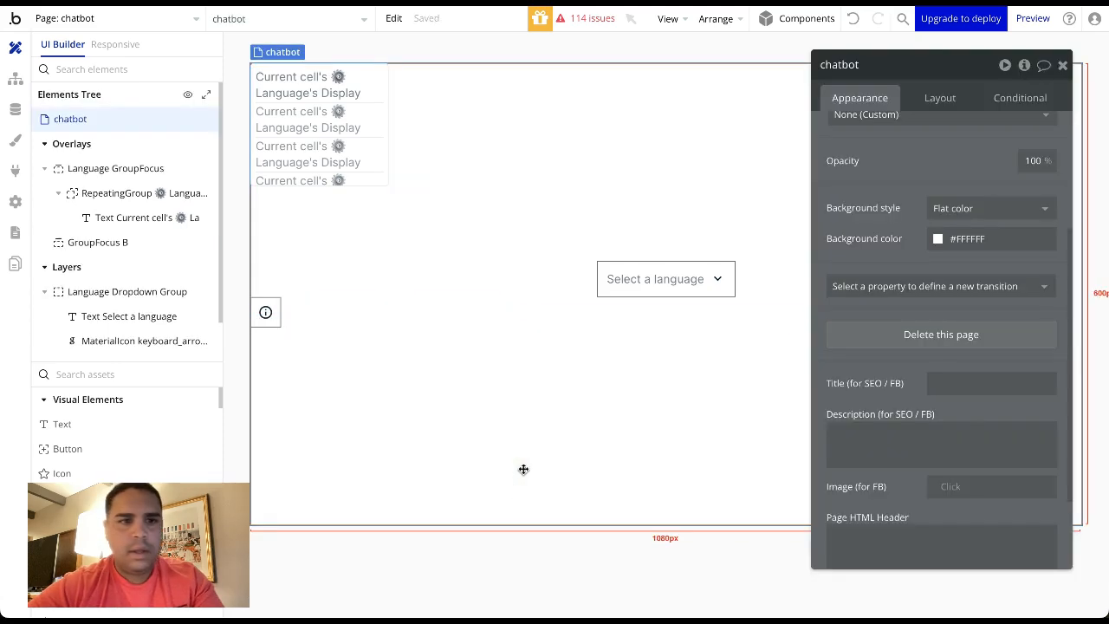
Step: Place a text element inside the tooltip's group focus and set its content to "This is my tooltip"
click(69, 424)
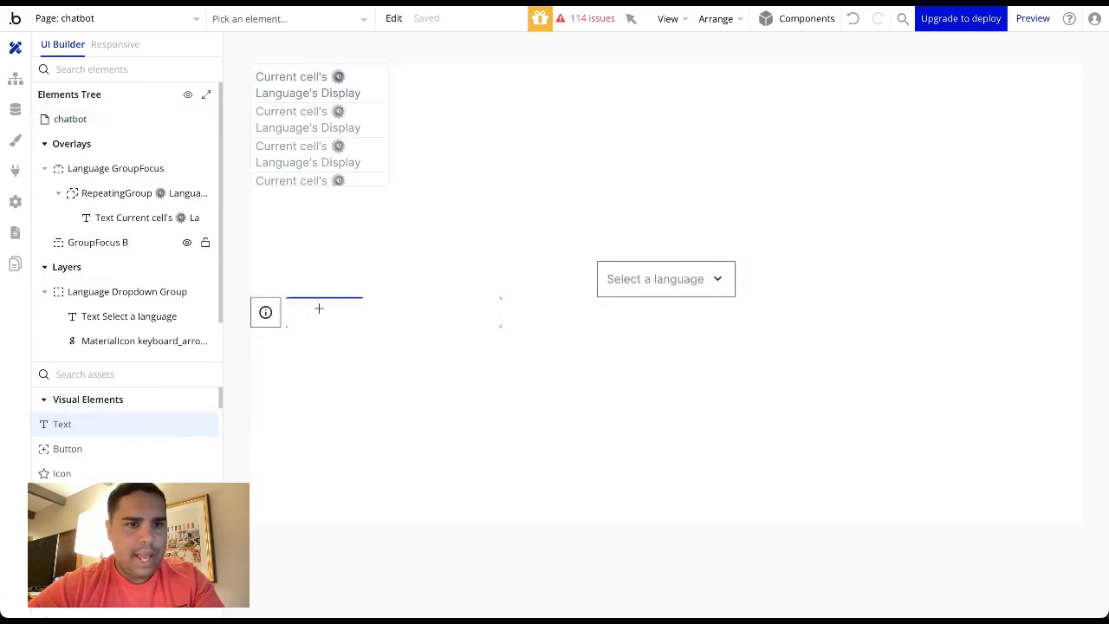
click(333, 308)
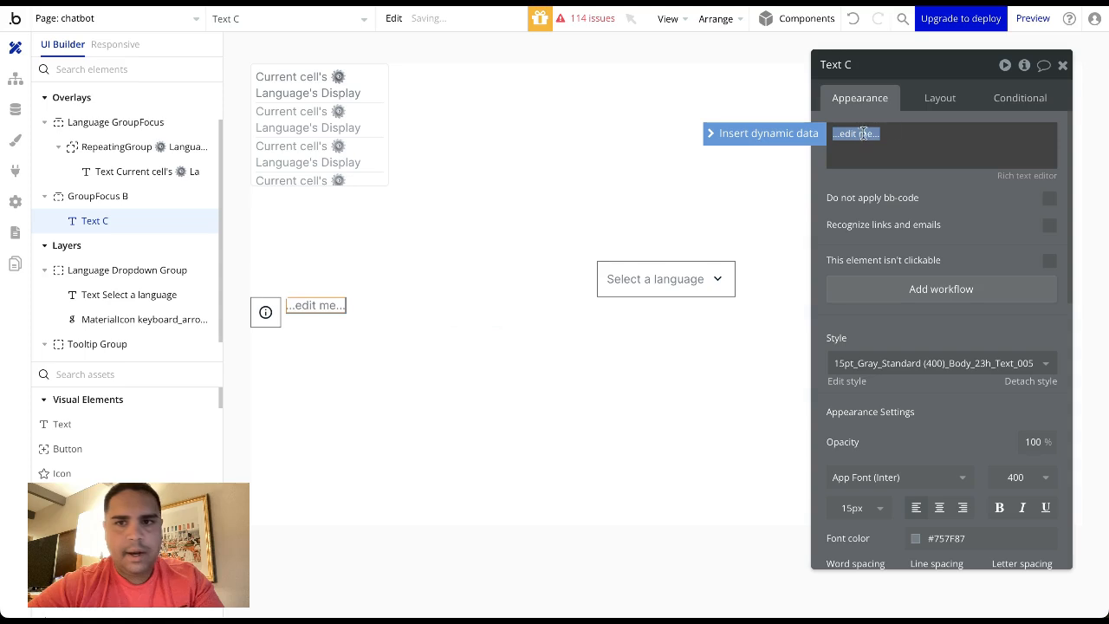
text(This)
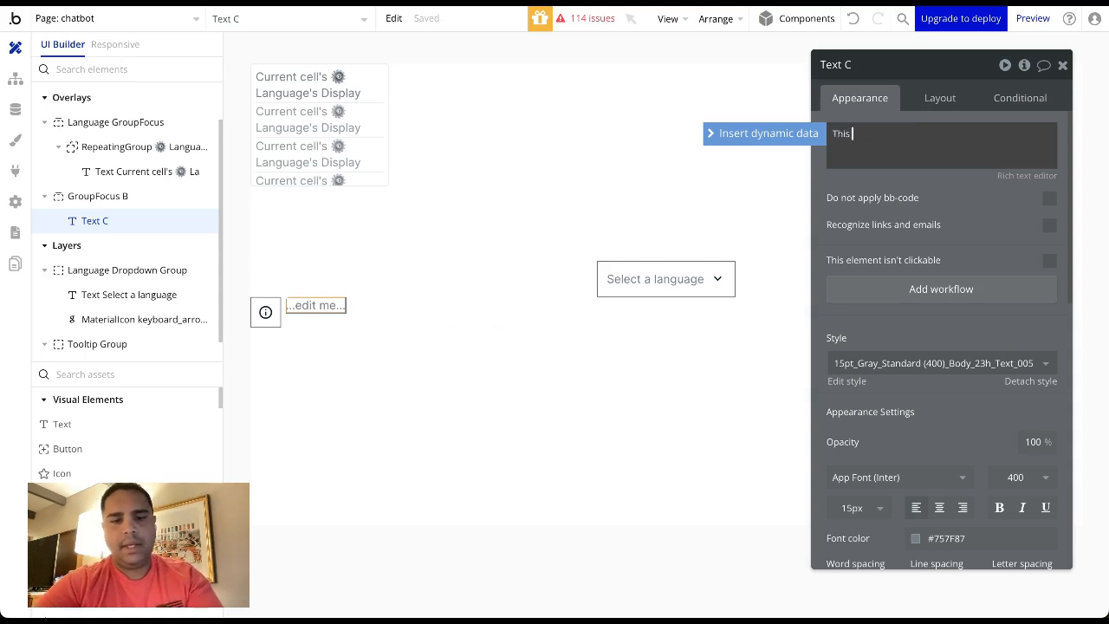
text( is my tooltip)
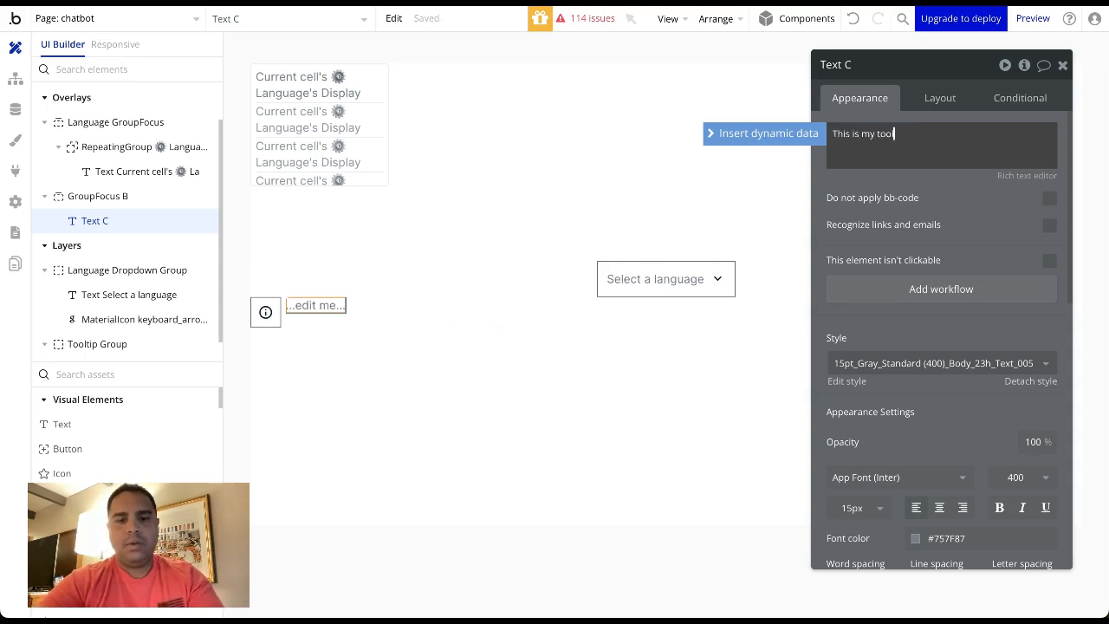
key(BackSpace)
key(BackSpace)
key(BackSpace)
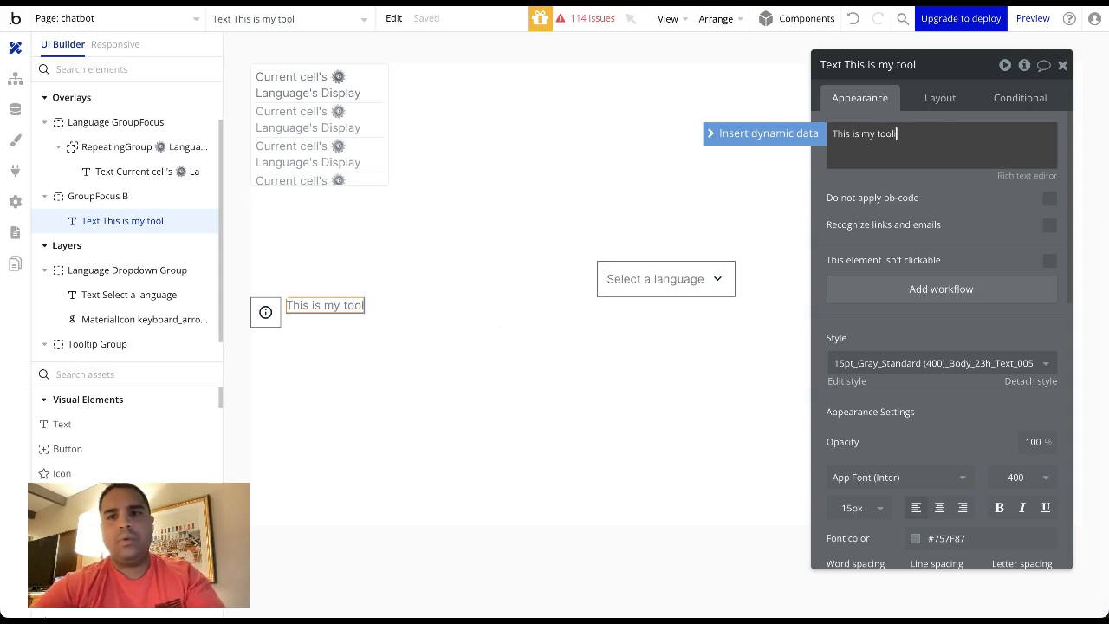
text(tip)
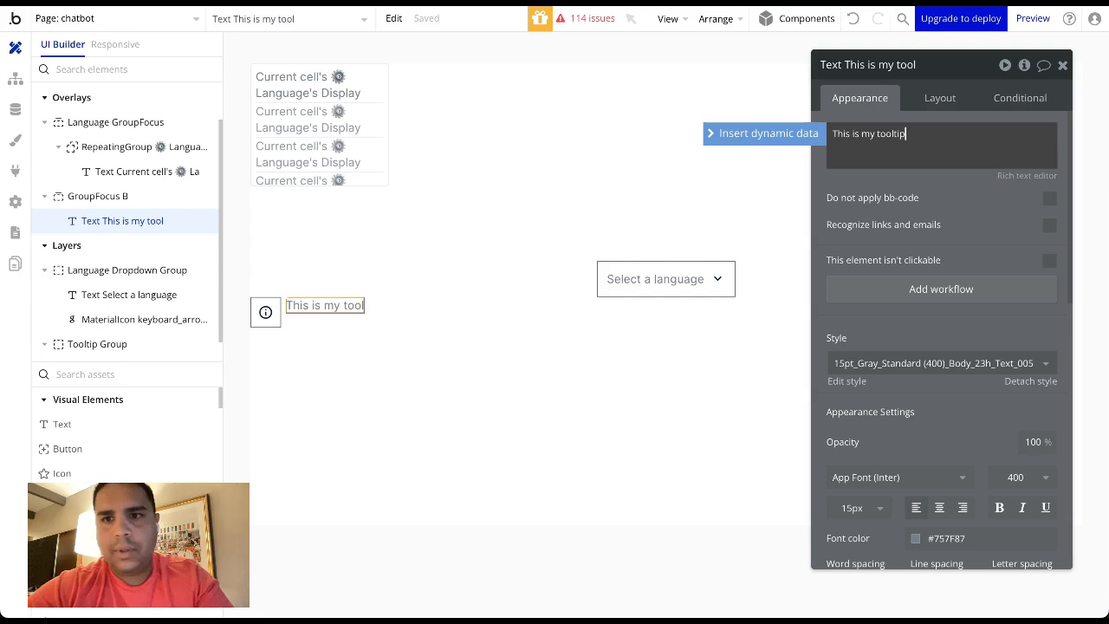
click(953, 209)
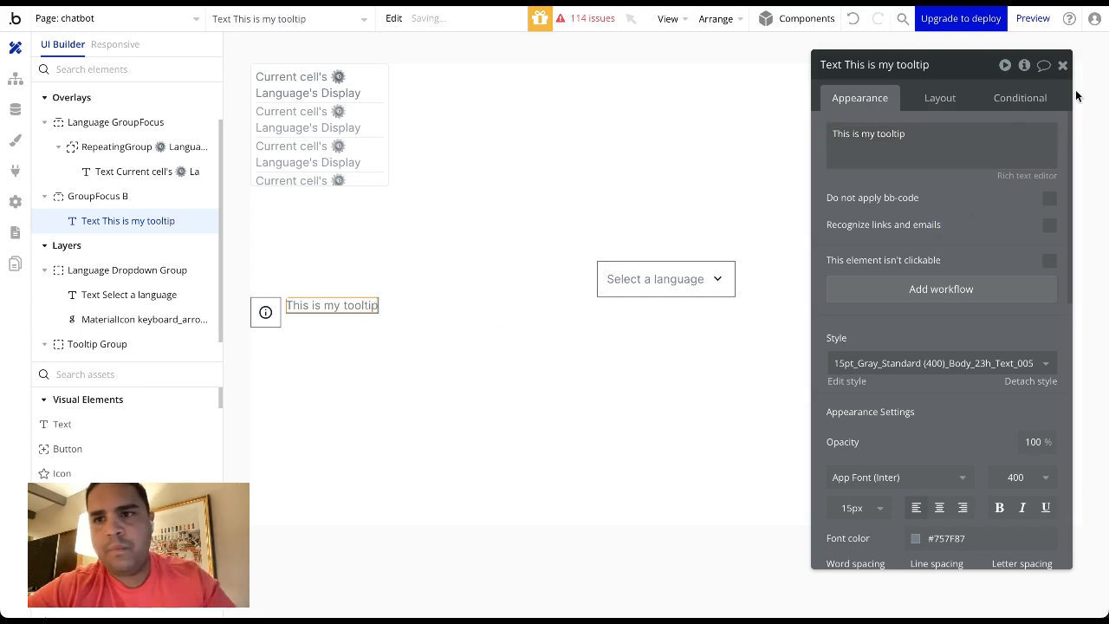
click(1062, 65)
Step: Set the container alignment of the tooltip's group focus to vertically centered so its text lines up with the info icon
double_click(327, 309)
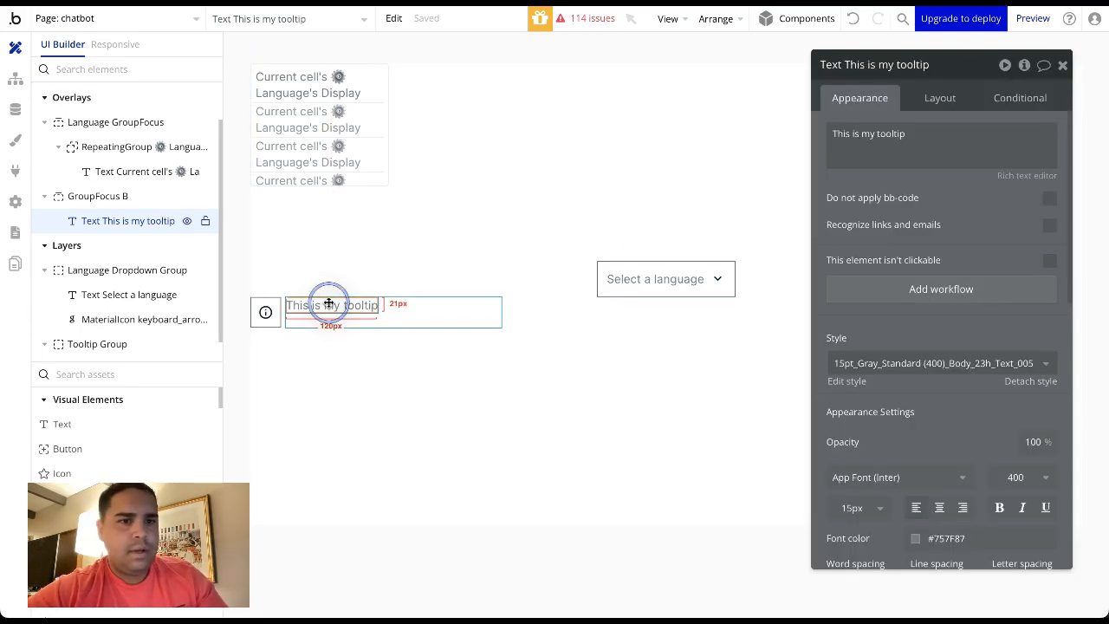
click(940, 98)
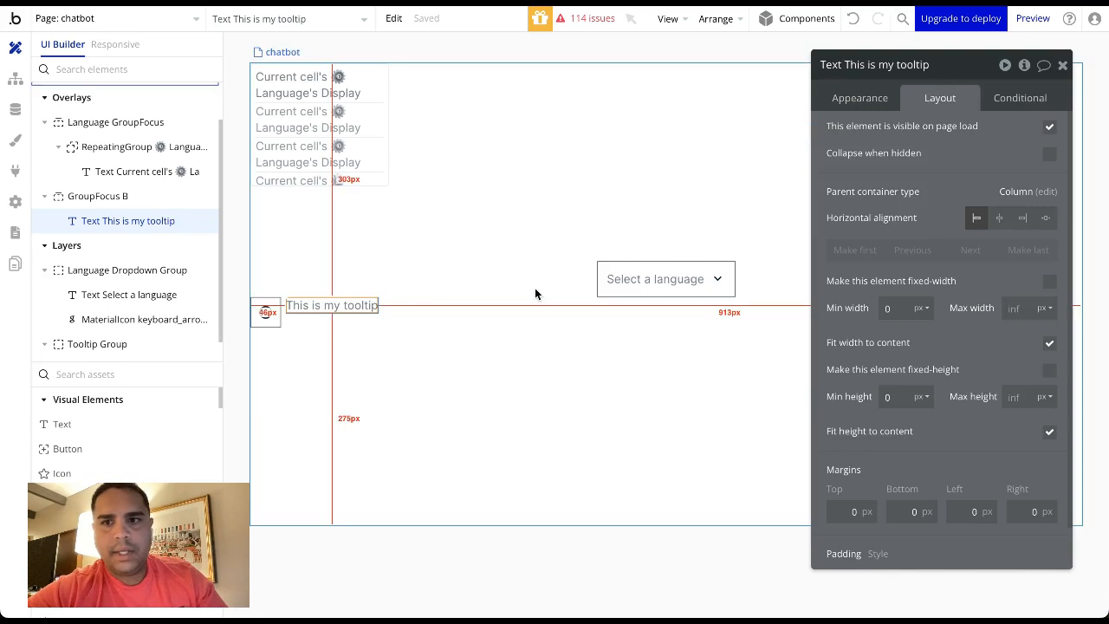
click(407, 321)
click(977, 168)
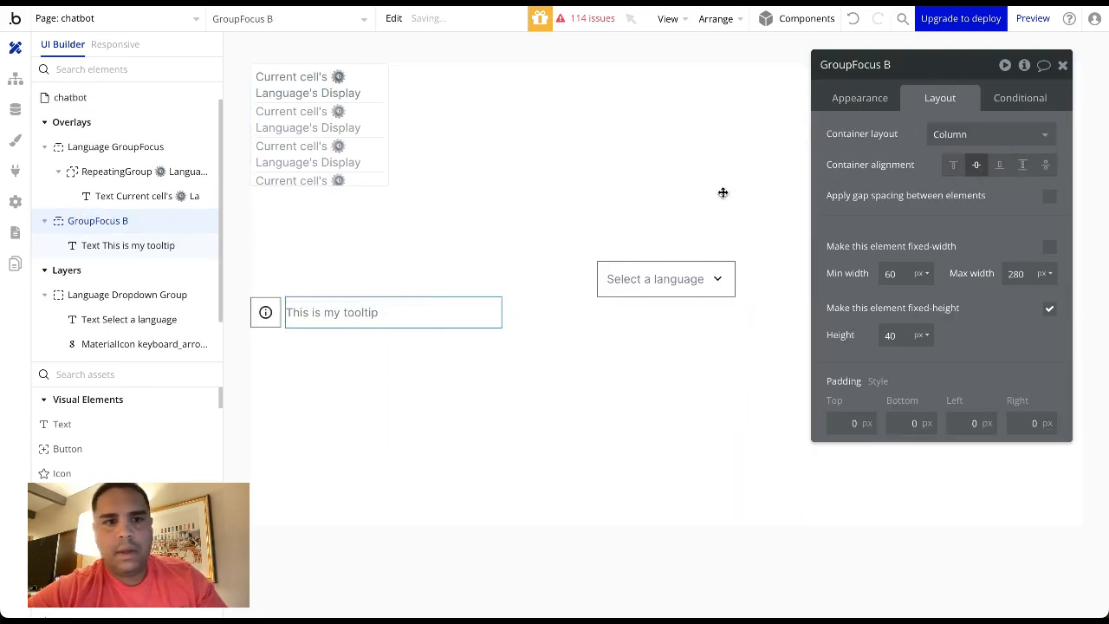
click(433, 397)
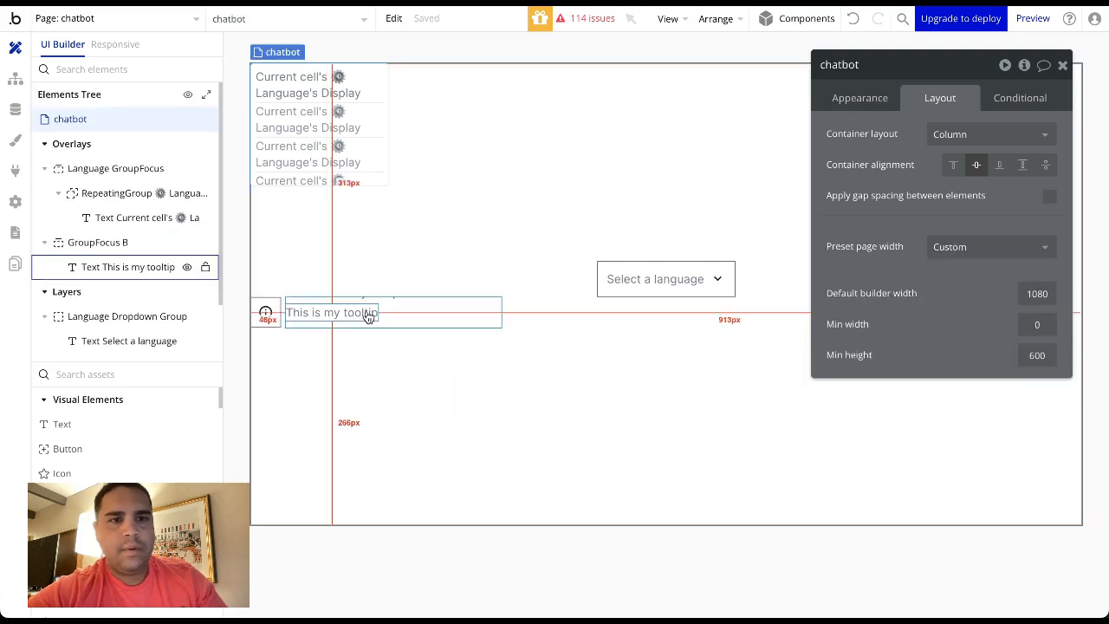
Step: Create a workflow that shows the tooltip's group focus when the Tooltip Group is clicked, and return to the page design
click(265, 312)
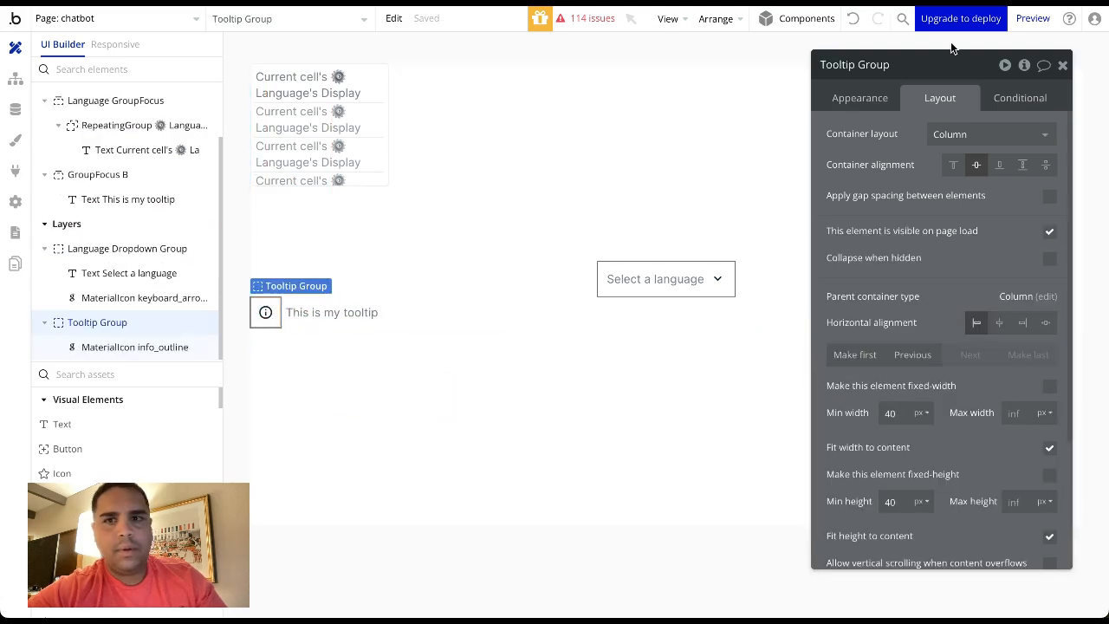
click(859, 98)
click(948, 234)
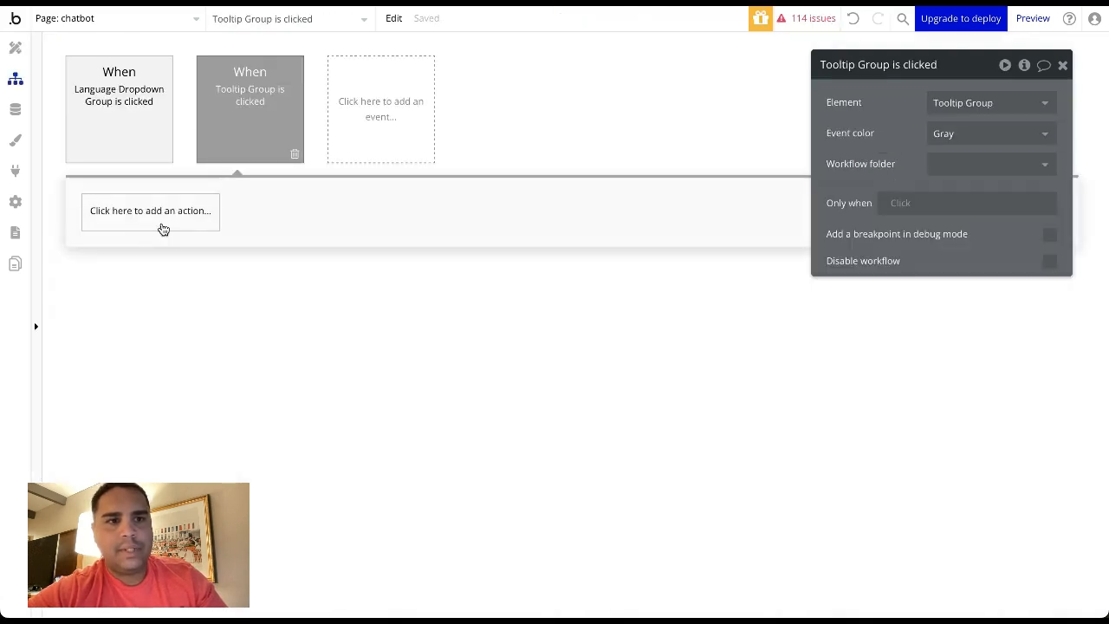
click(158, 217)
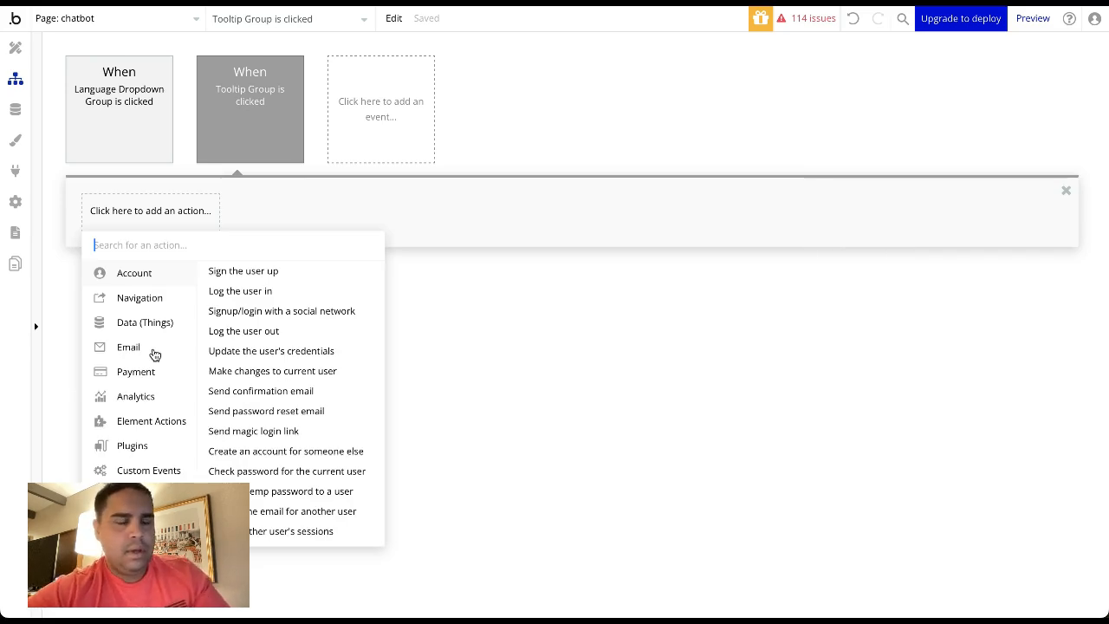
click(15, 48)
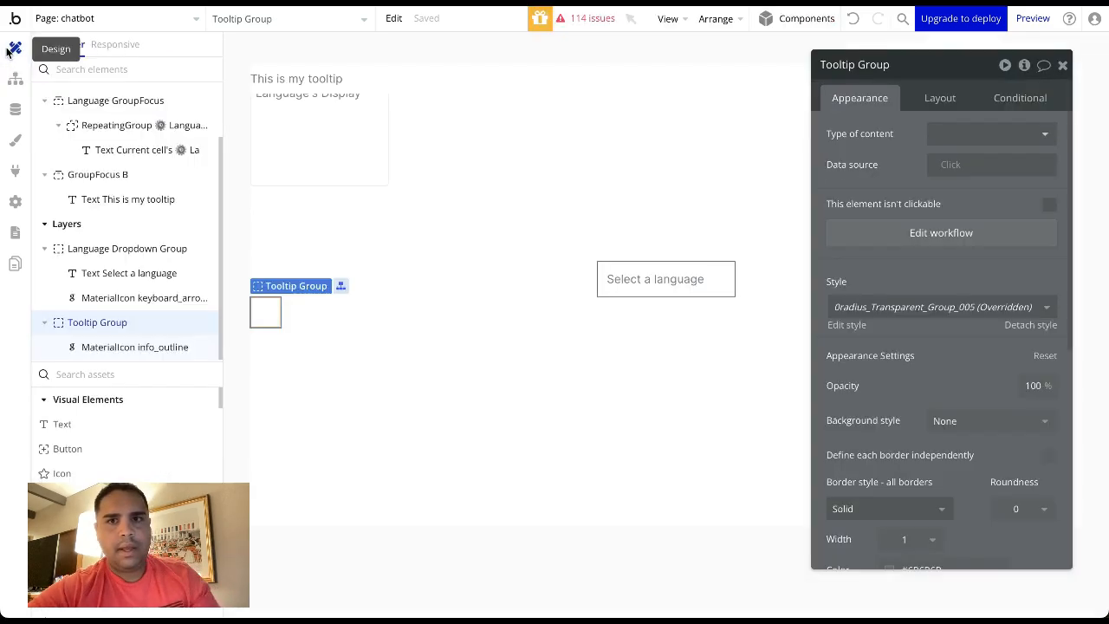
Step: Refresh the chatbot page preview and test opening and closing the info icon's tooltip and the language dropdown
click(894, 2)
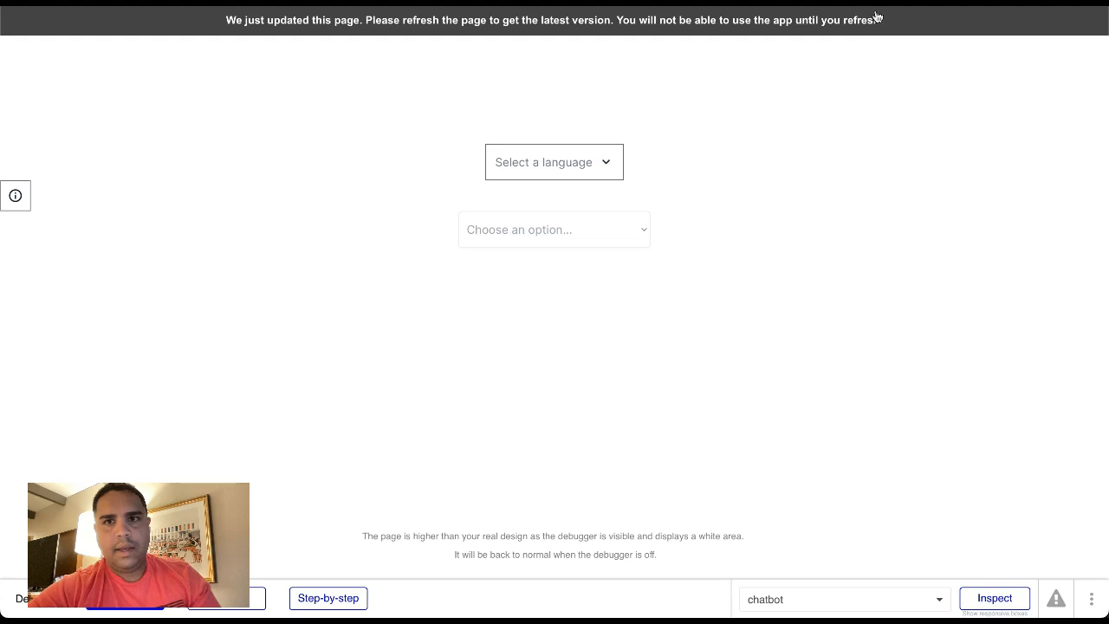
click(854, 28)
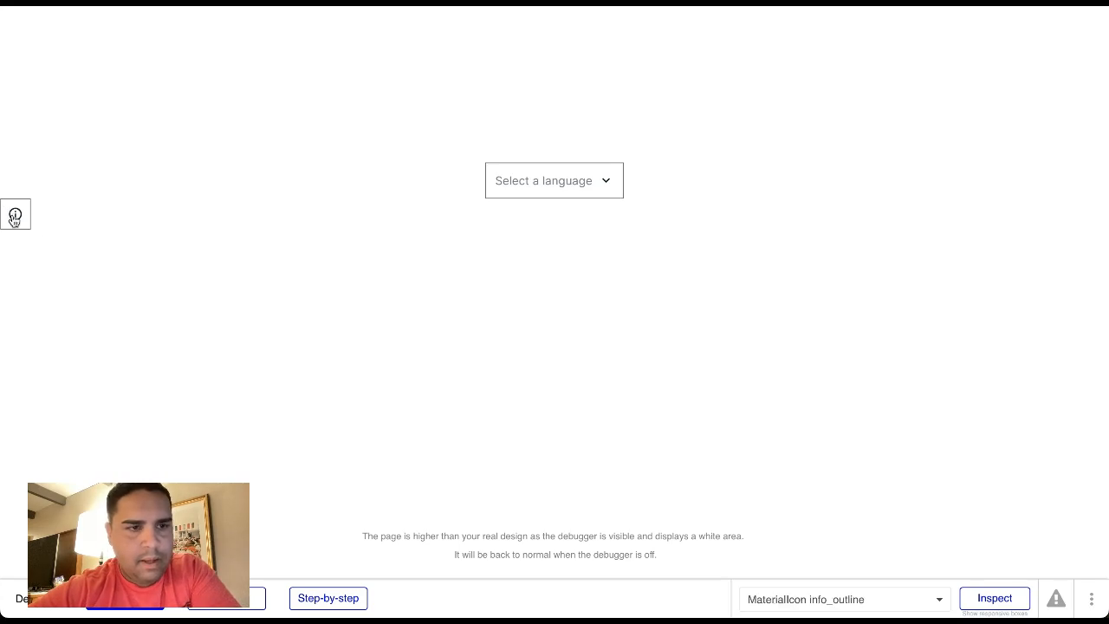
mouse_move(13, 220)
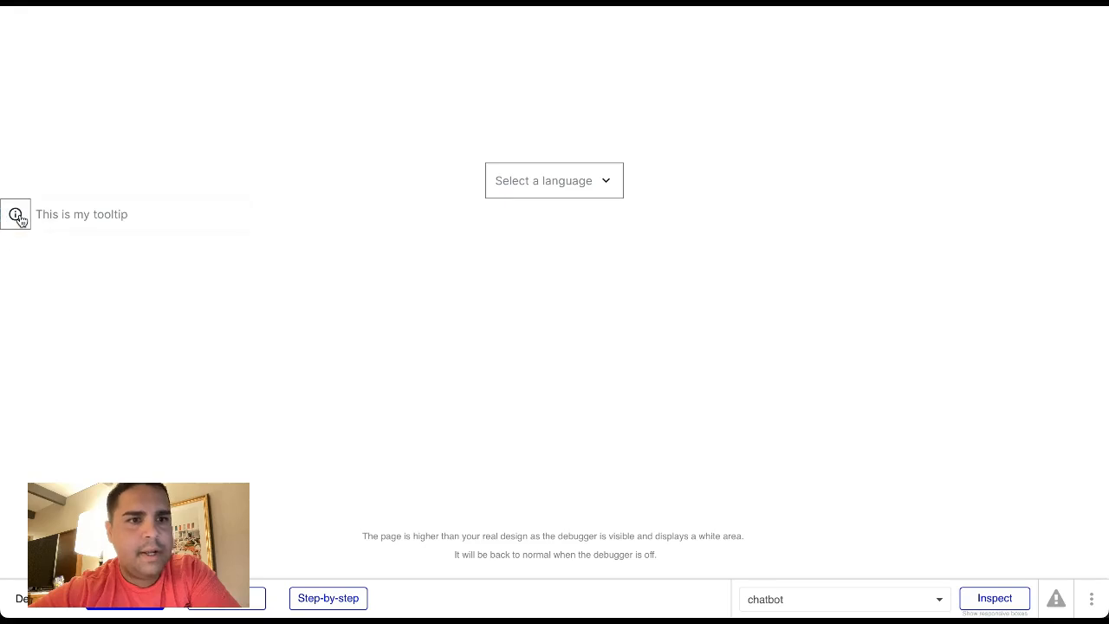
click(586, 180)
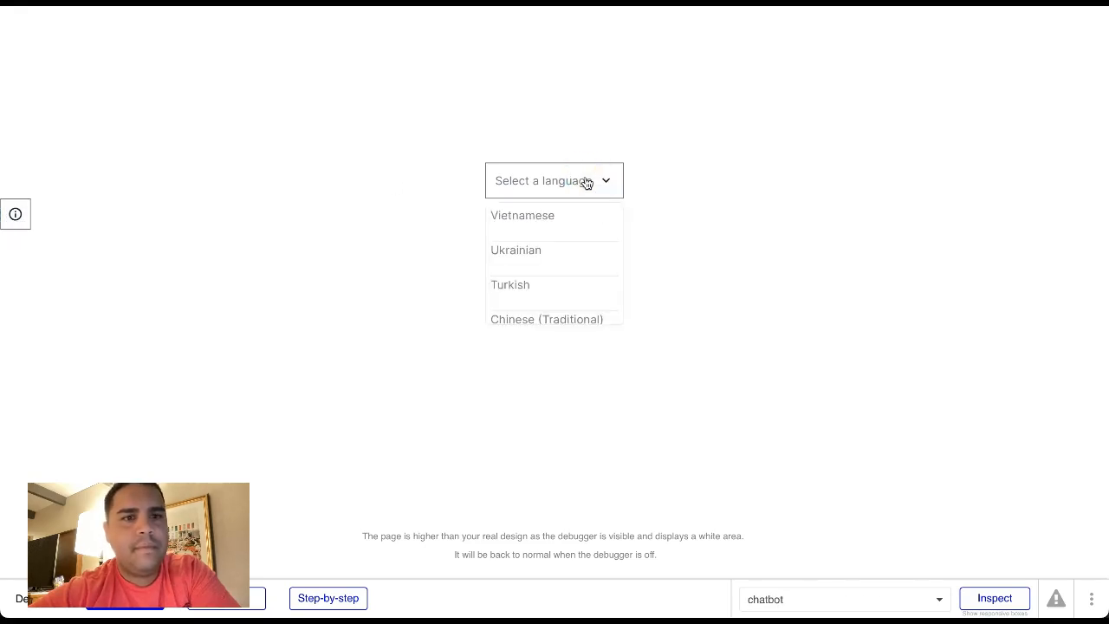
click(15, 215)
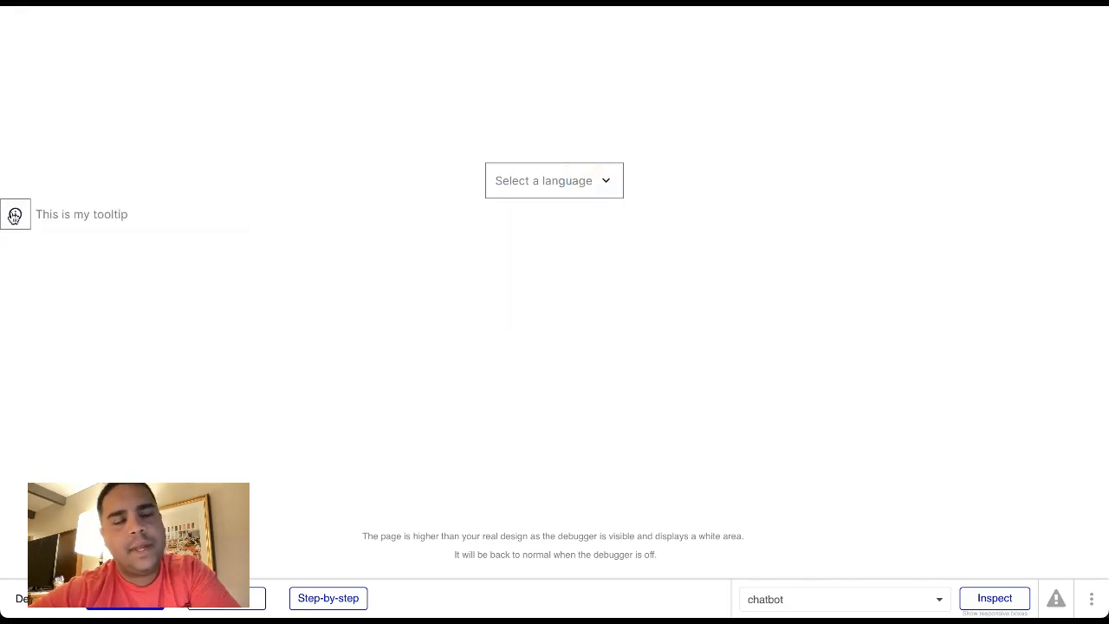
click(557, 184)
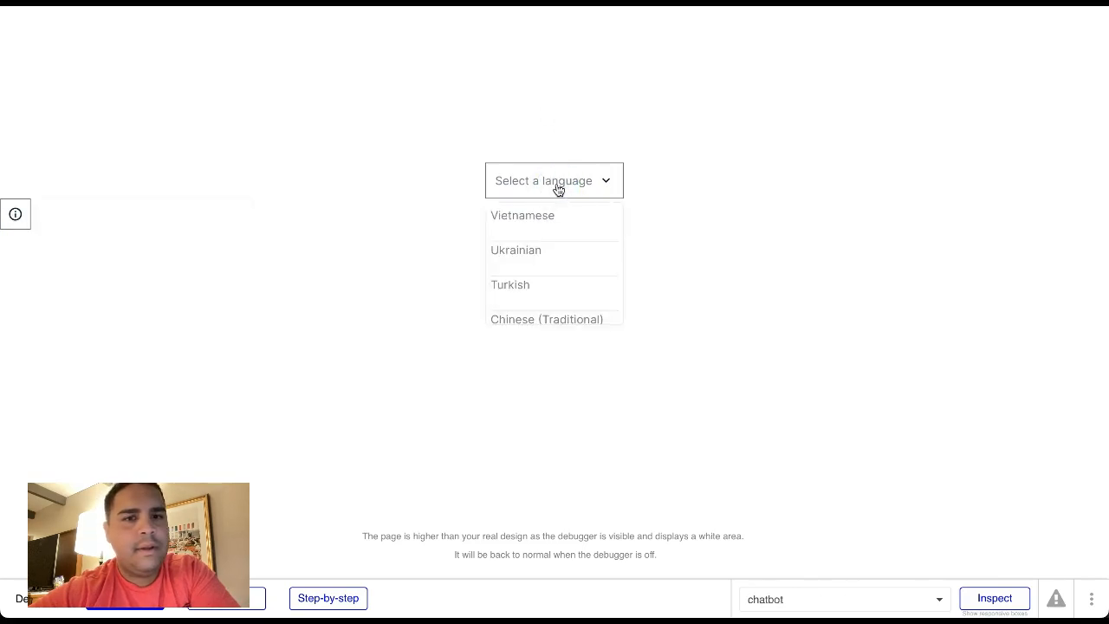
click(840, 362)
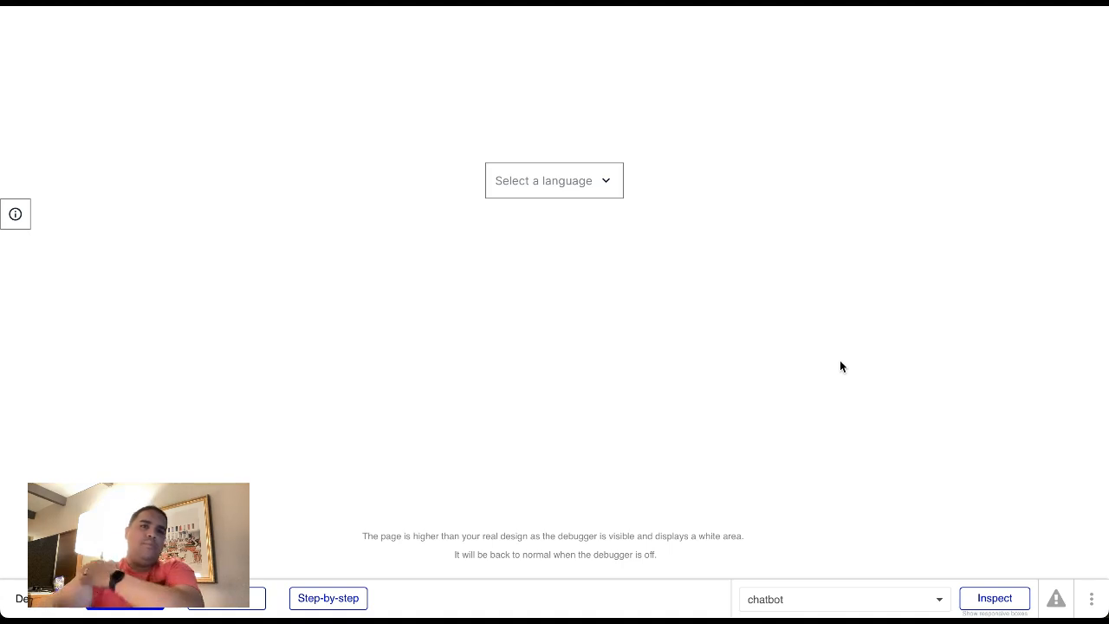